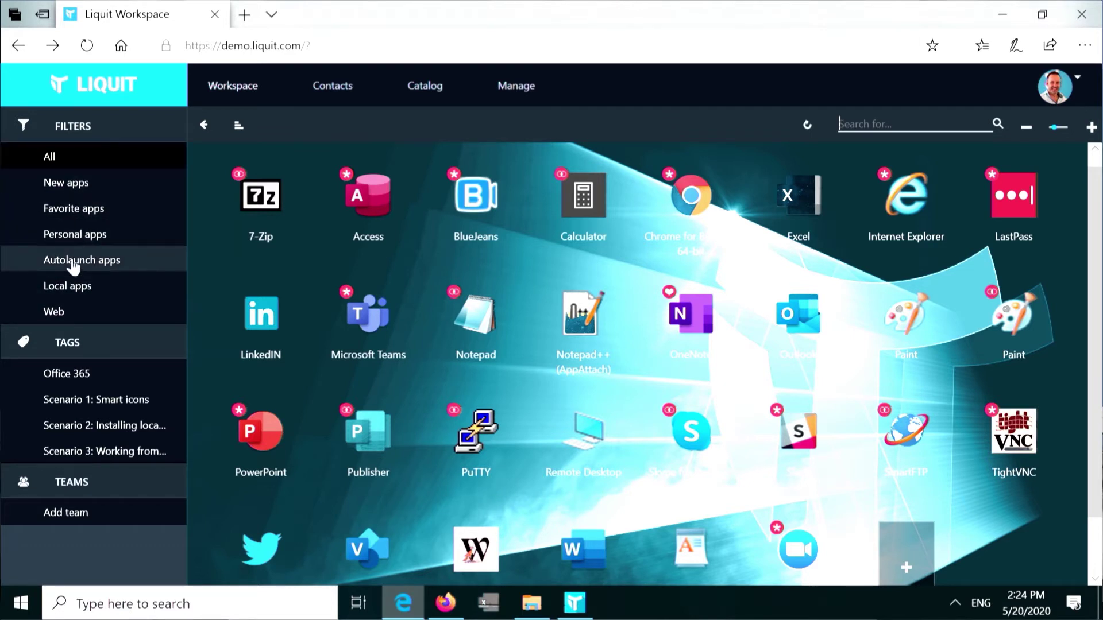
Filter the workspace by new apps and by the Office 365 tag, and hide the side menu.
click(80, 184)
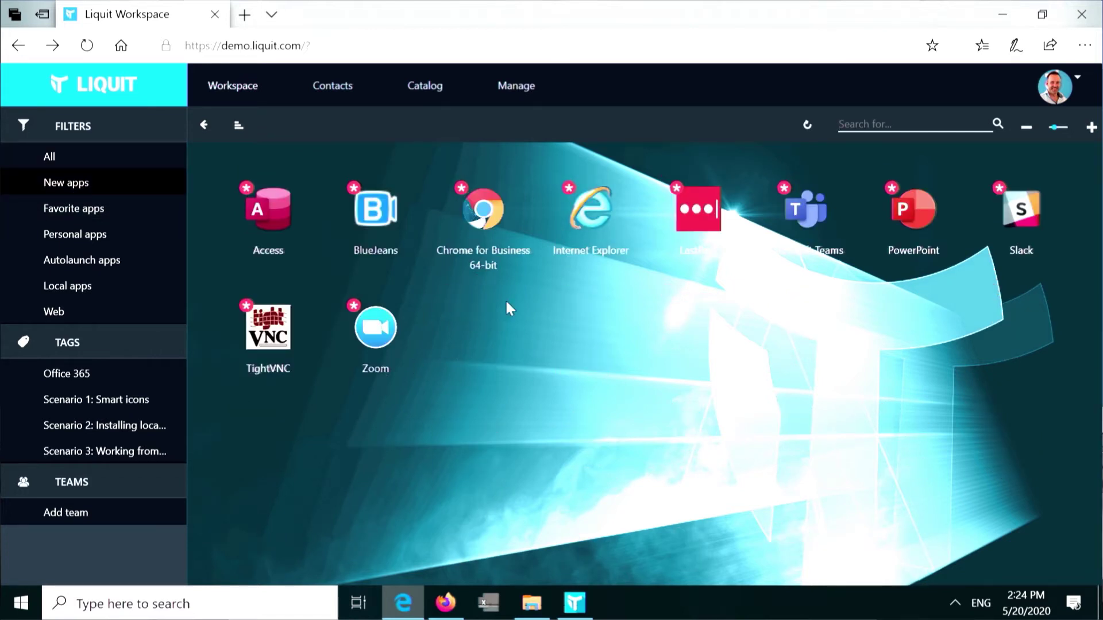
click(203, 128)
click(24, 128)
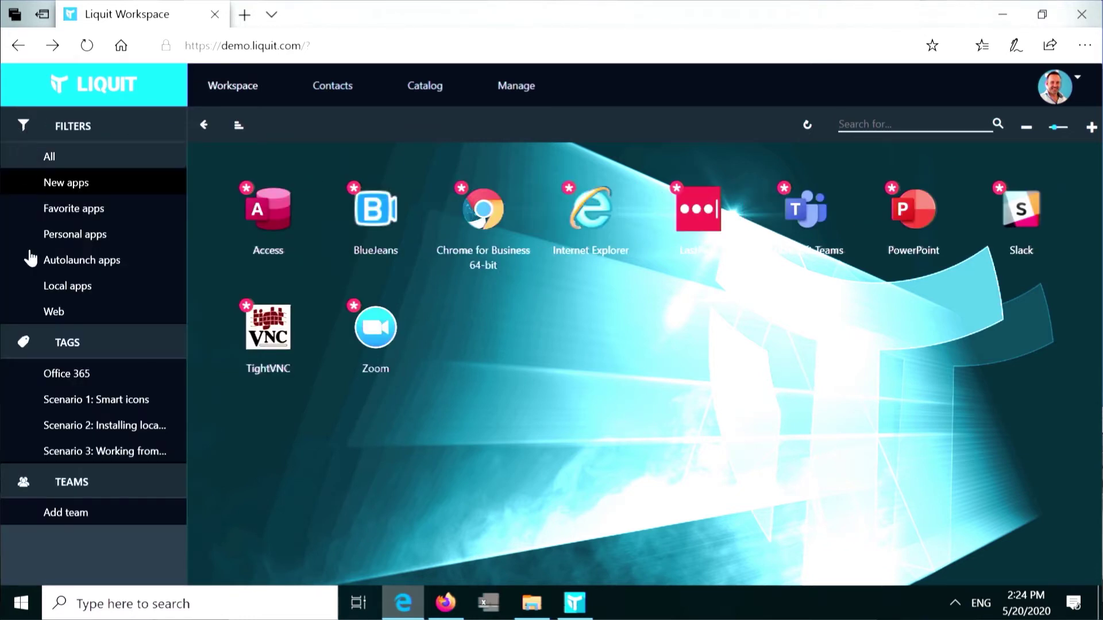
click(65, 379)
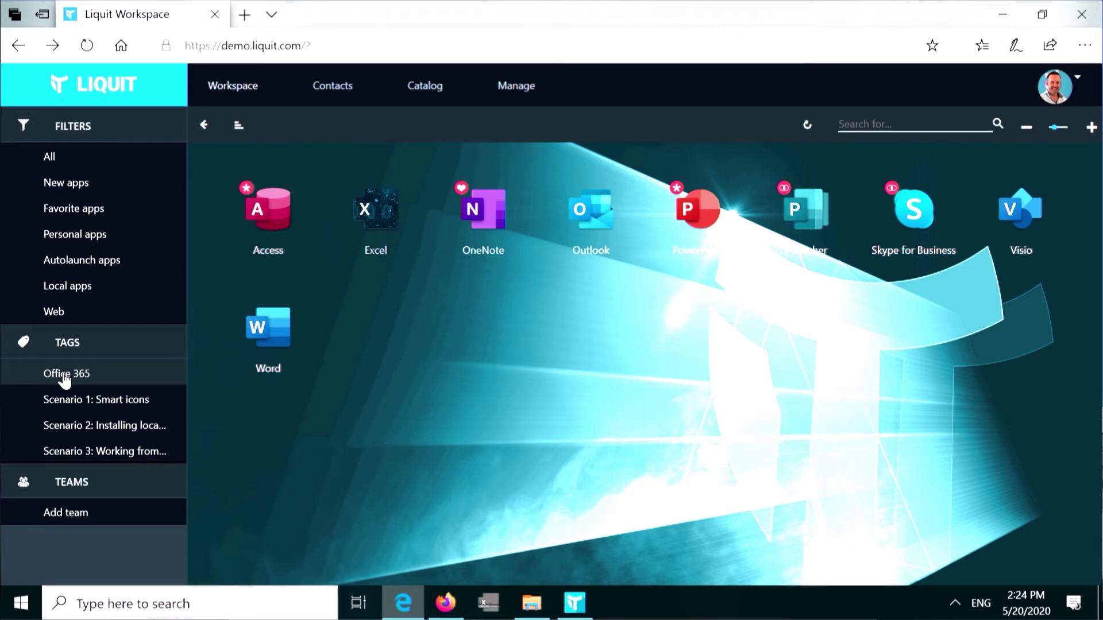
click(204, 126)
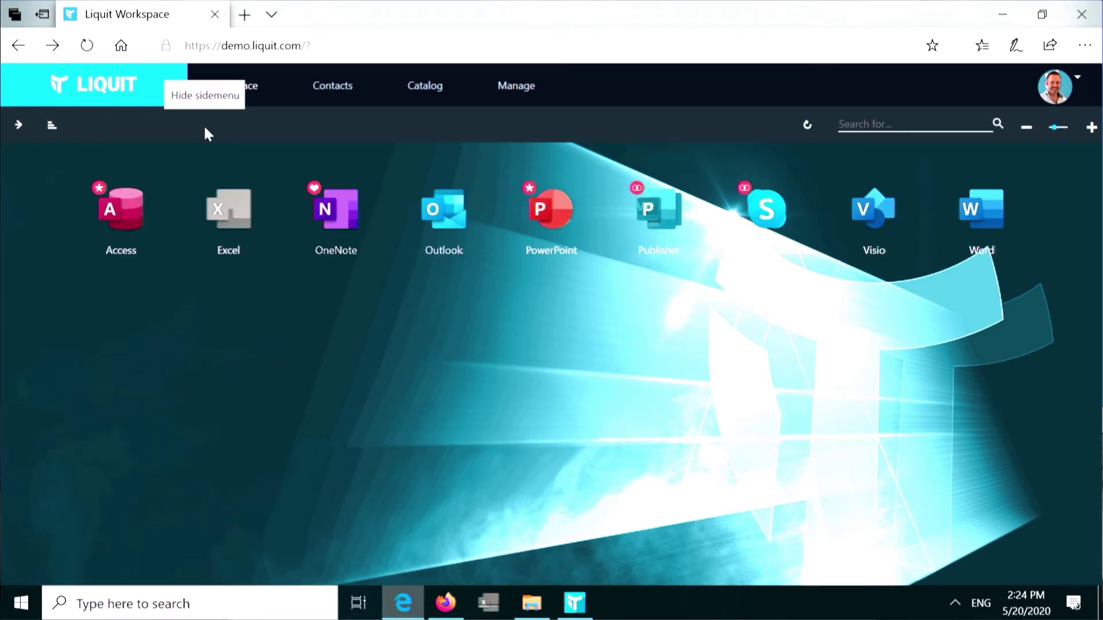
Browse the contacts, view one contact's details, and go to the management page for that user.
click(348, 95)
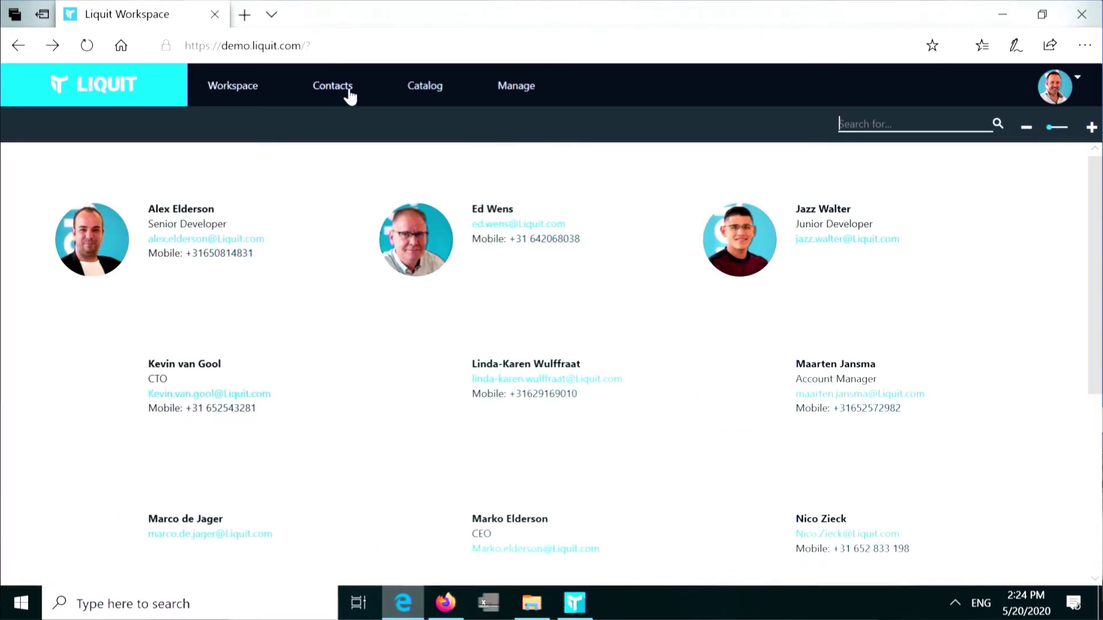
scroll(669, 314, down, 1)
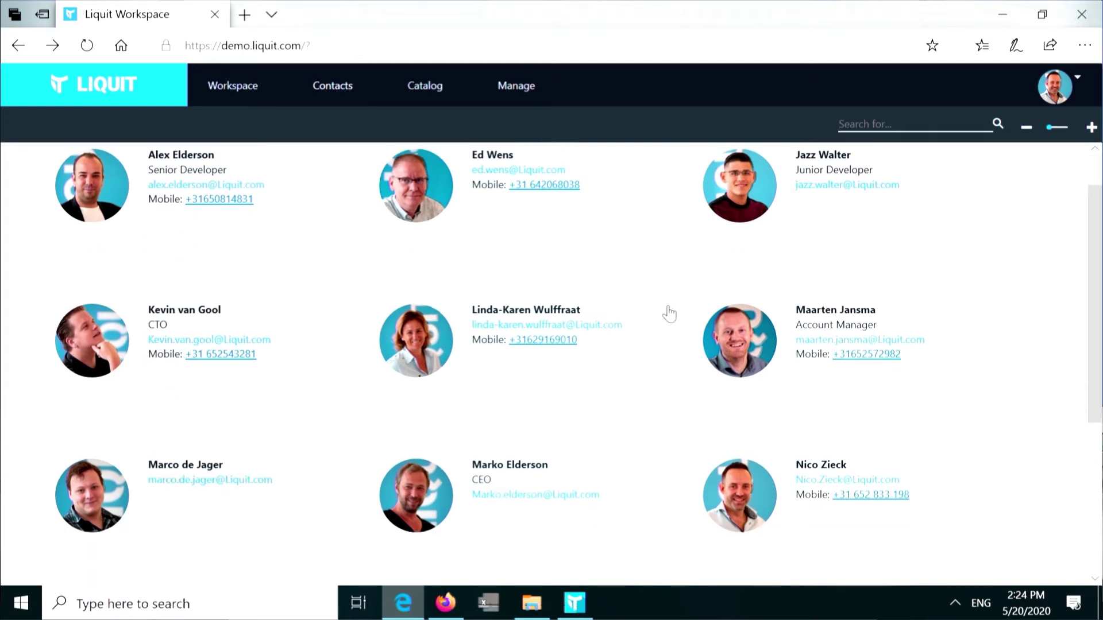
scroll(672, 324, up, 1)
click(740, 498)
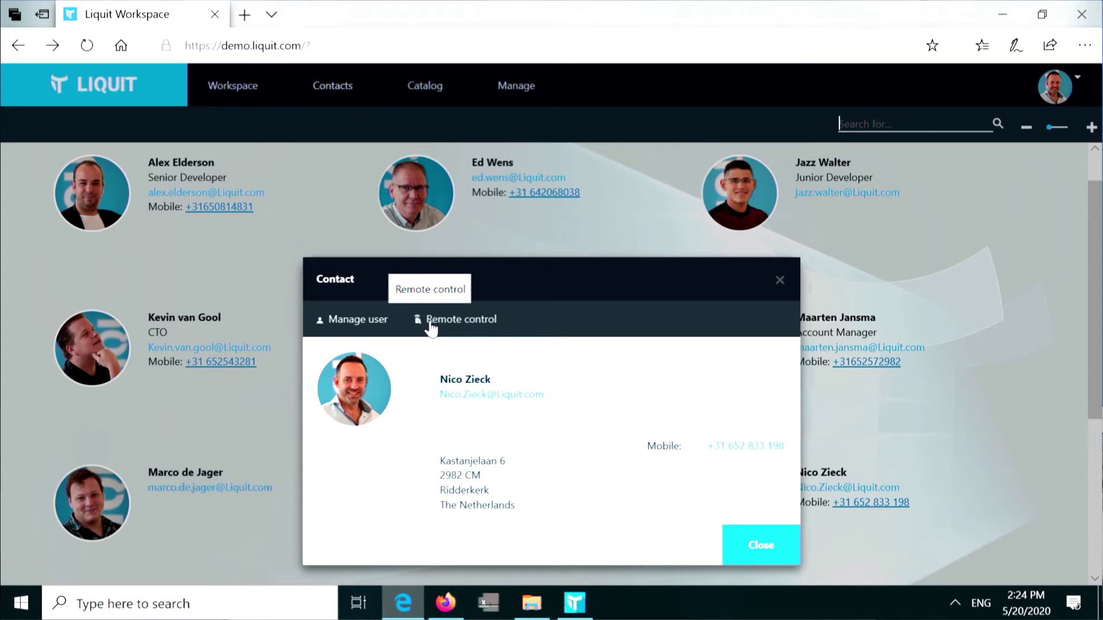
click(362, 320)
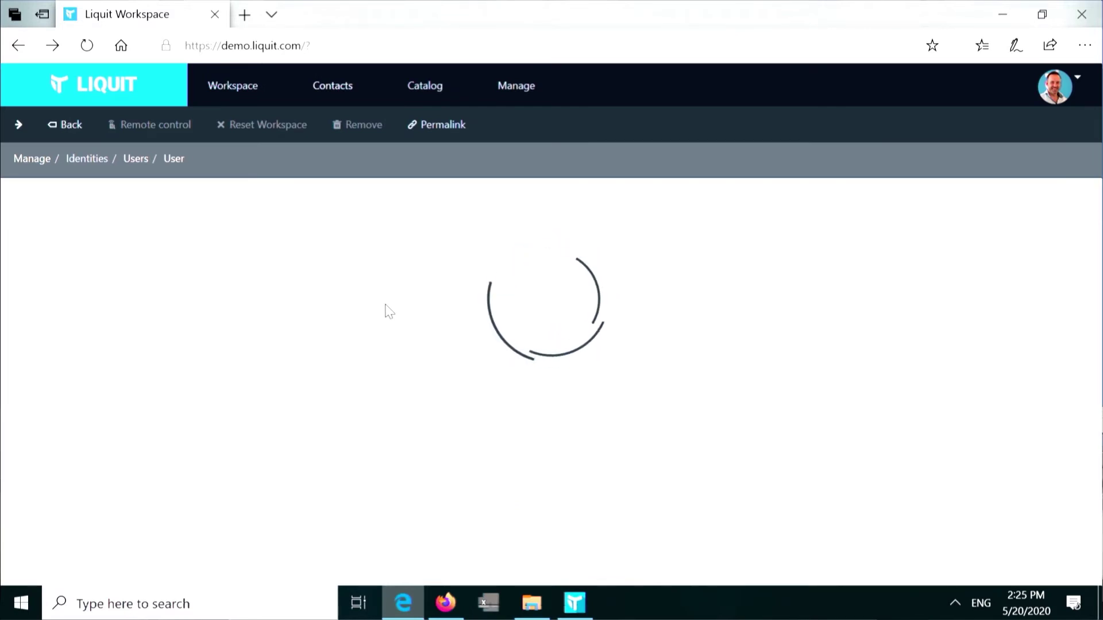
Return to the workspace and remove the Chrome for Business 64-bit app from it.
click(248, 98)
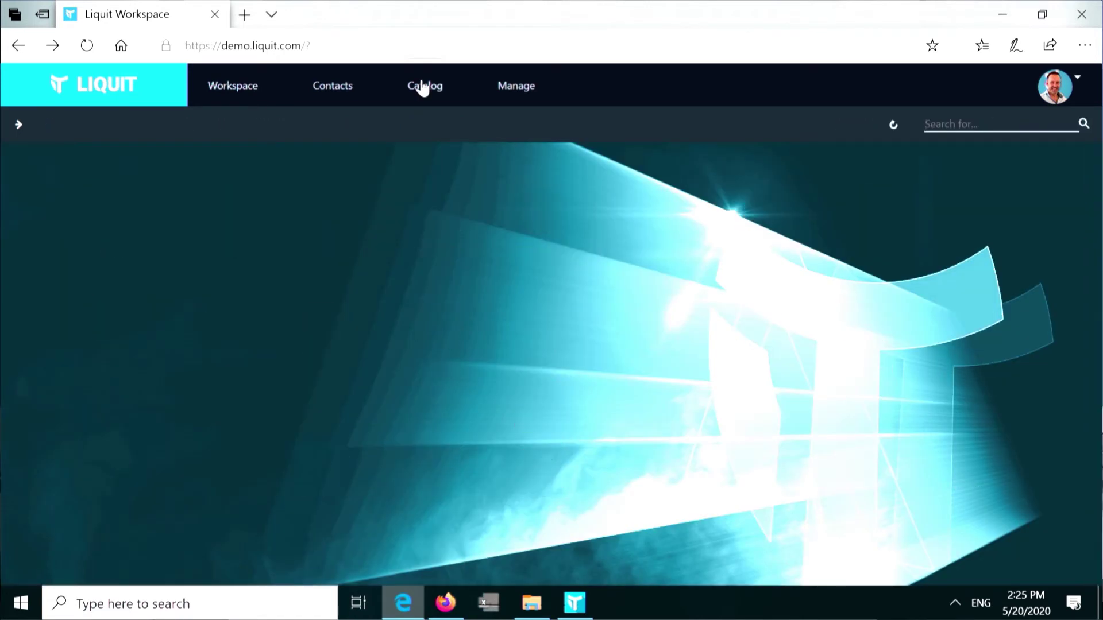
click(229, 94)
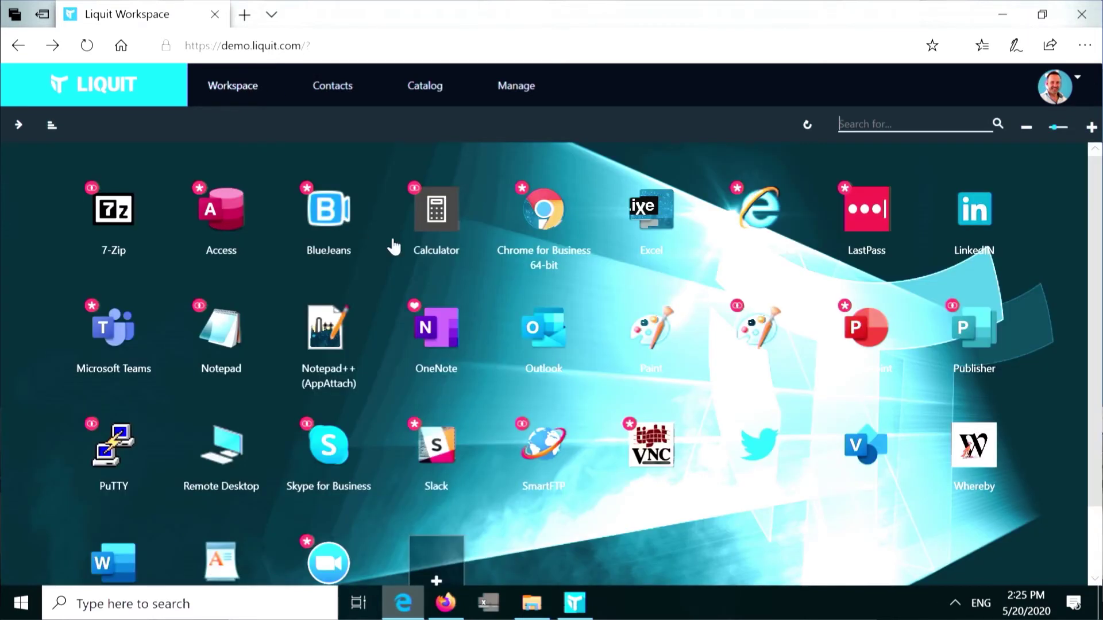
right_click(543, 220)
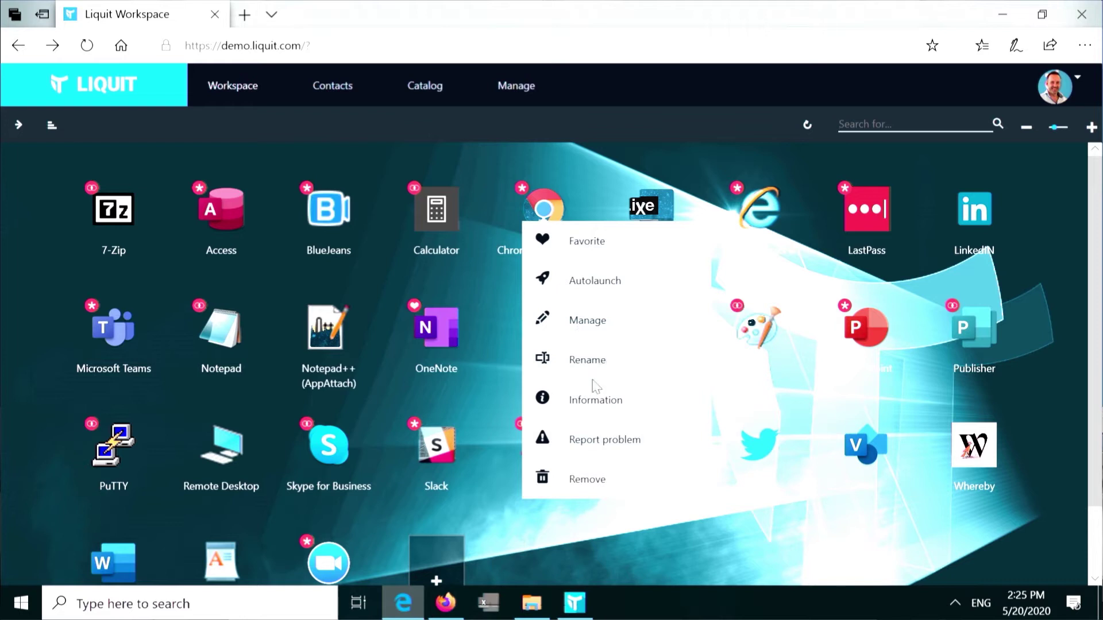
click(578, 475)
Get Chrome for Business 64-bit from its details page in the catalog.
click(426, 93)
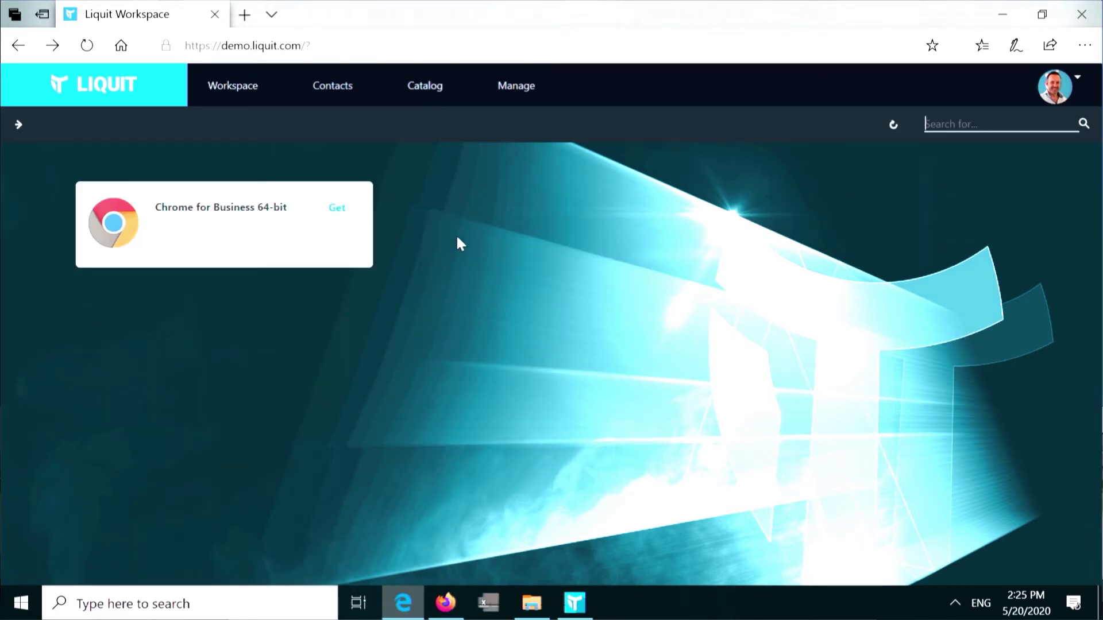
click(273, 234)
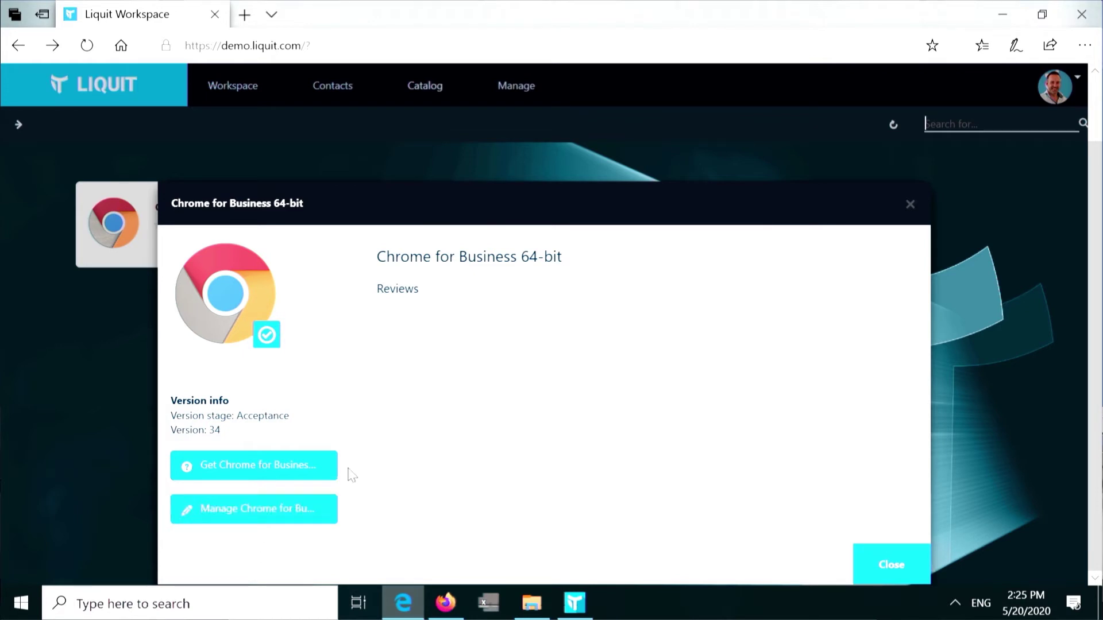
click(285, 467)
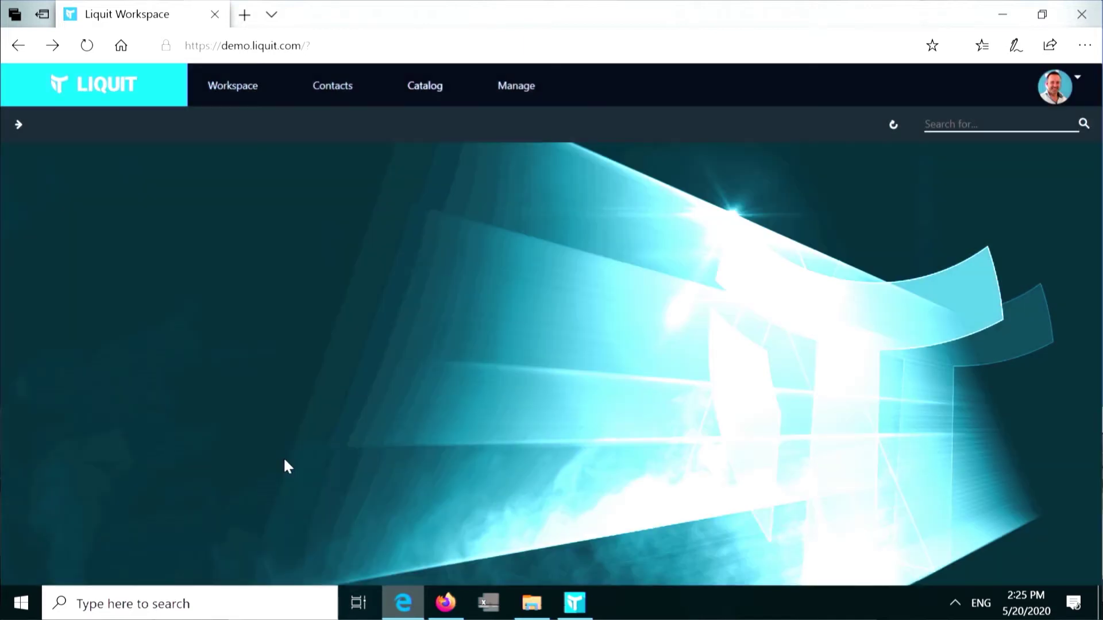
Launch 7-Zip from the workspace and close its window.
click(227, 98)
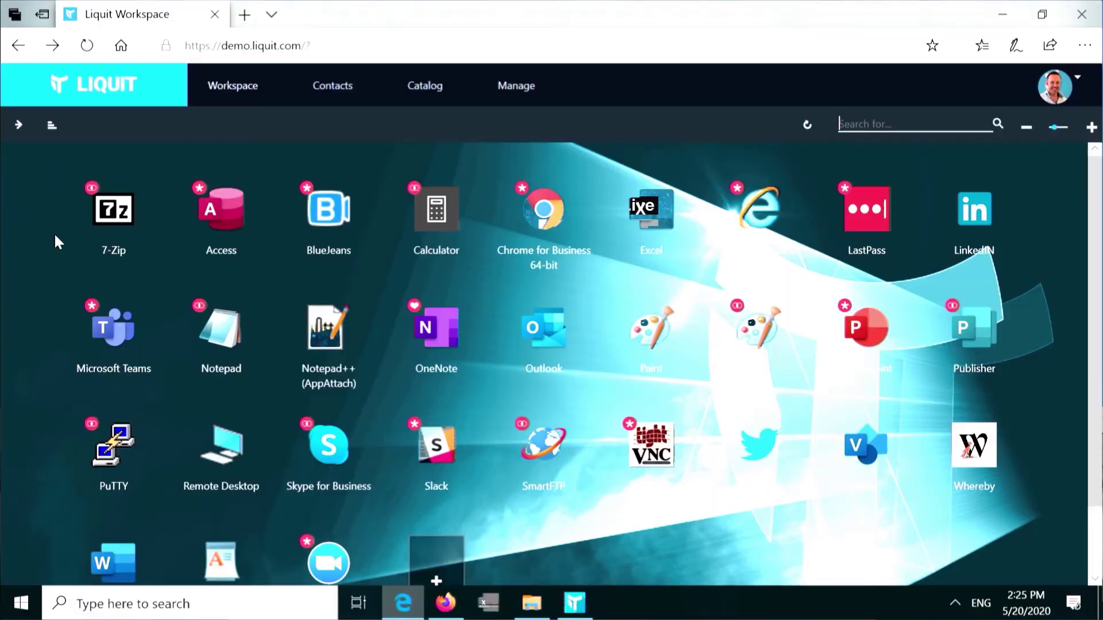
click(108, 205)
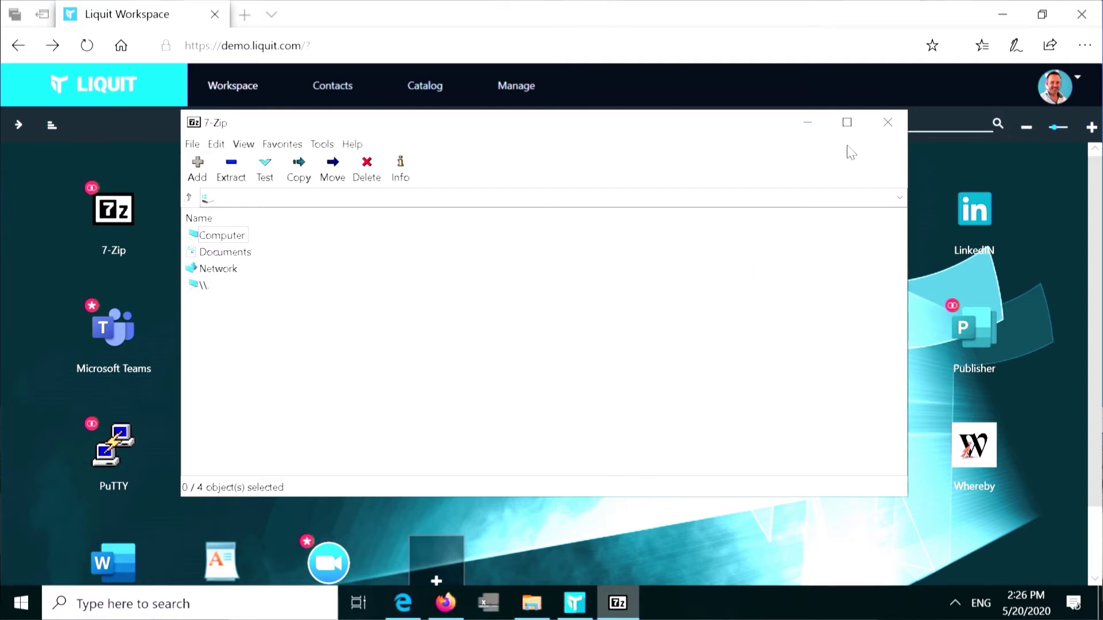
click(884, 122)
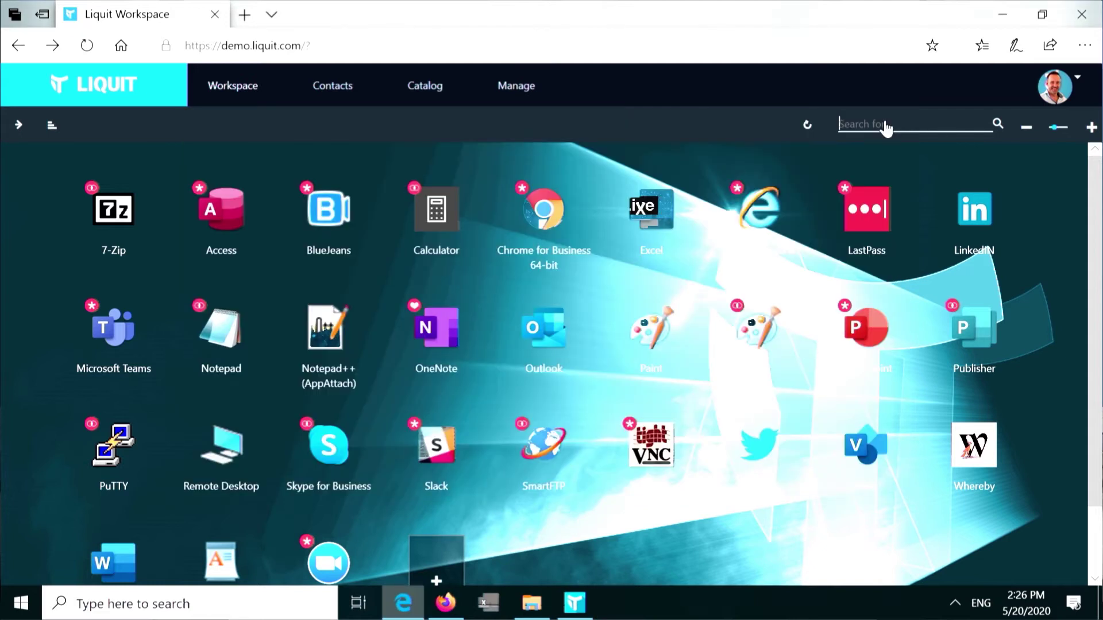
Open the management page of the 7-Zip package and show its install and launch actions.
right_click(112, 218)
click(140, 328)
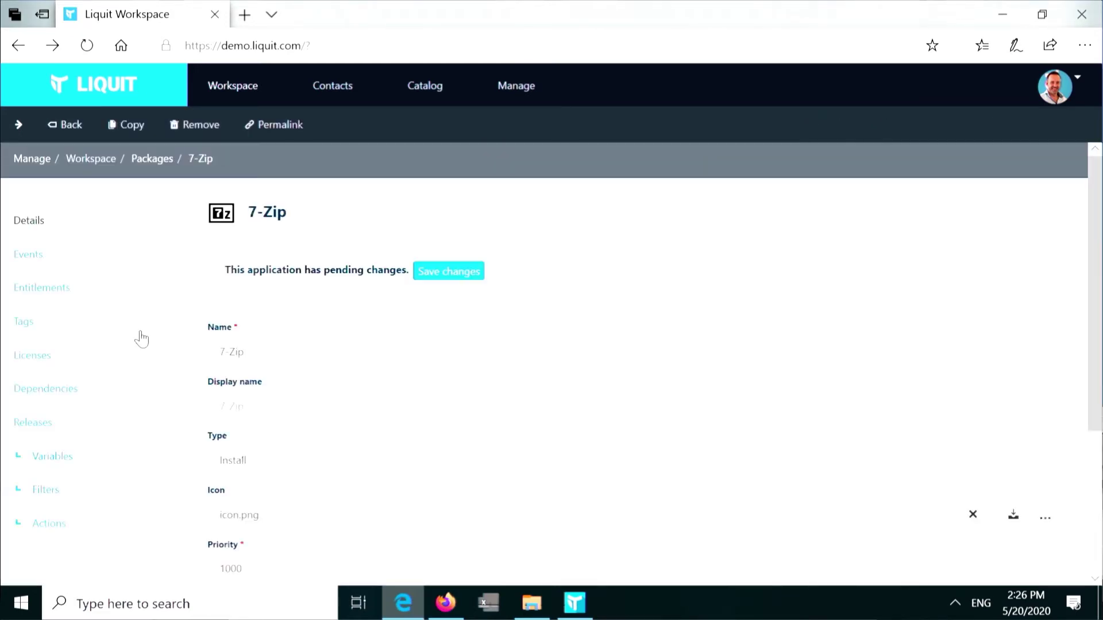
click(58, 523)
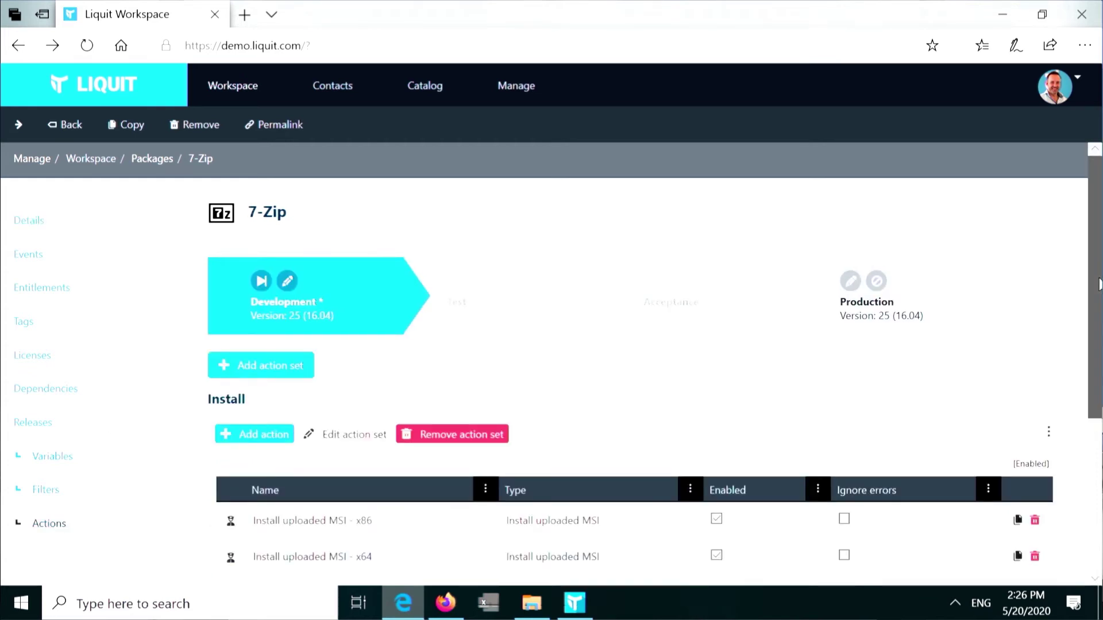
scroll(1091, 389, down, 3)
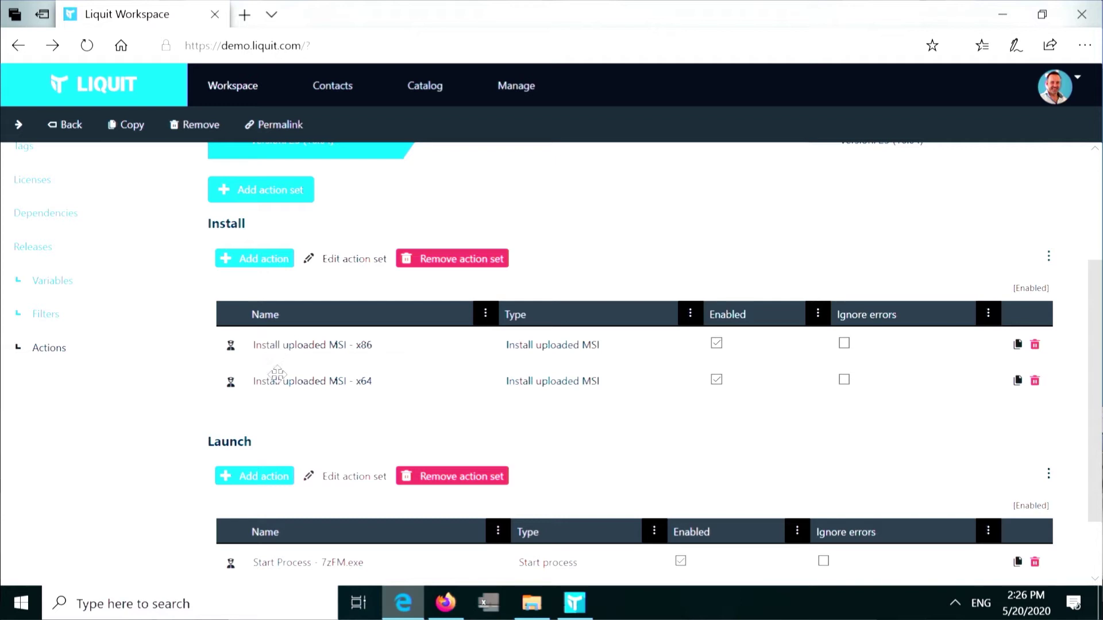
Inspect the general settings and filters of the "Install uploaded MSI - x86" action.
double_click(283, 346)
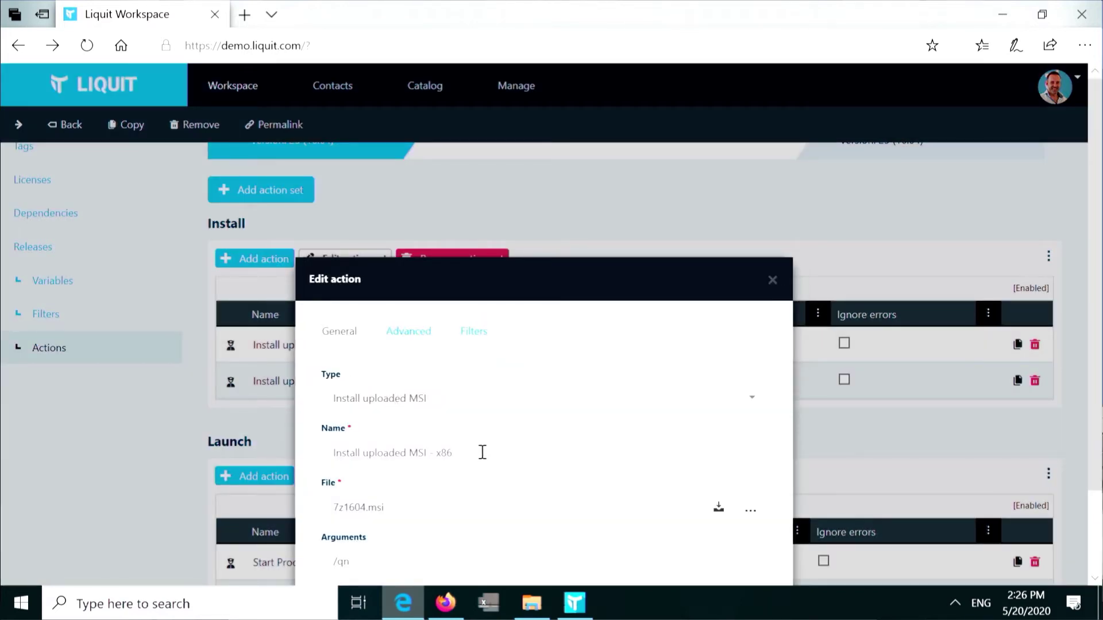
click(483, 453)
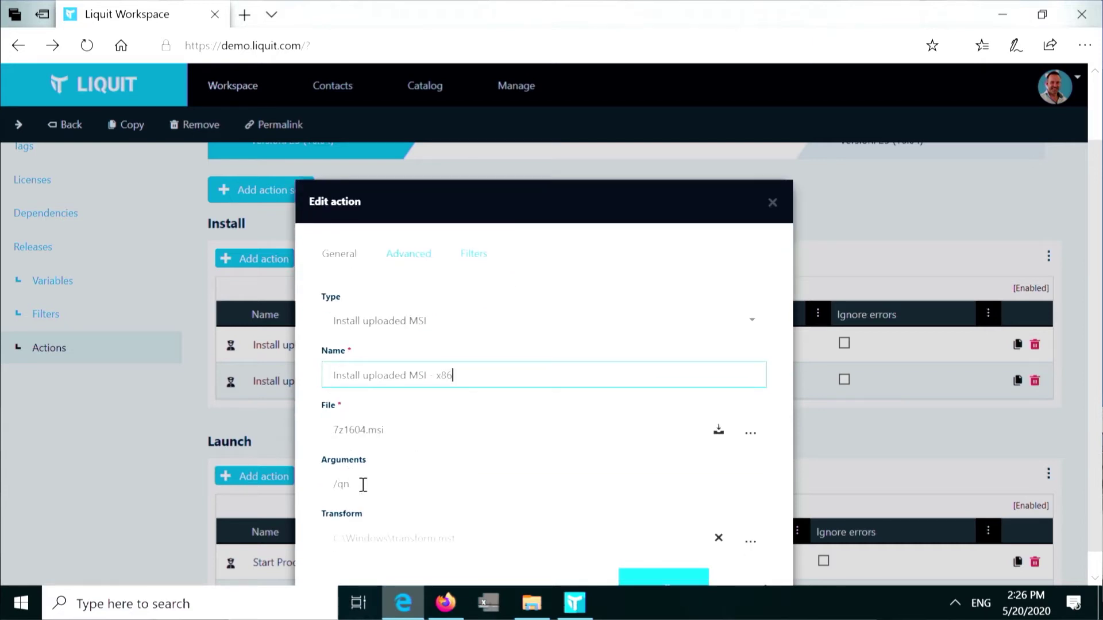
click(474, 253)
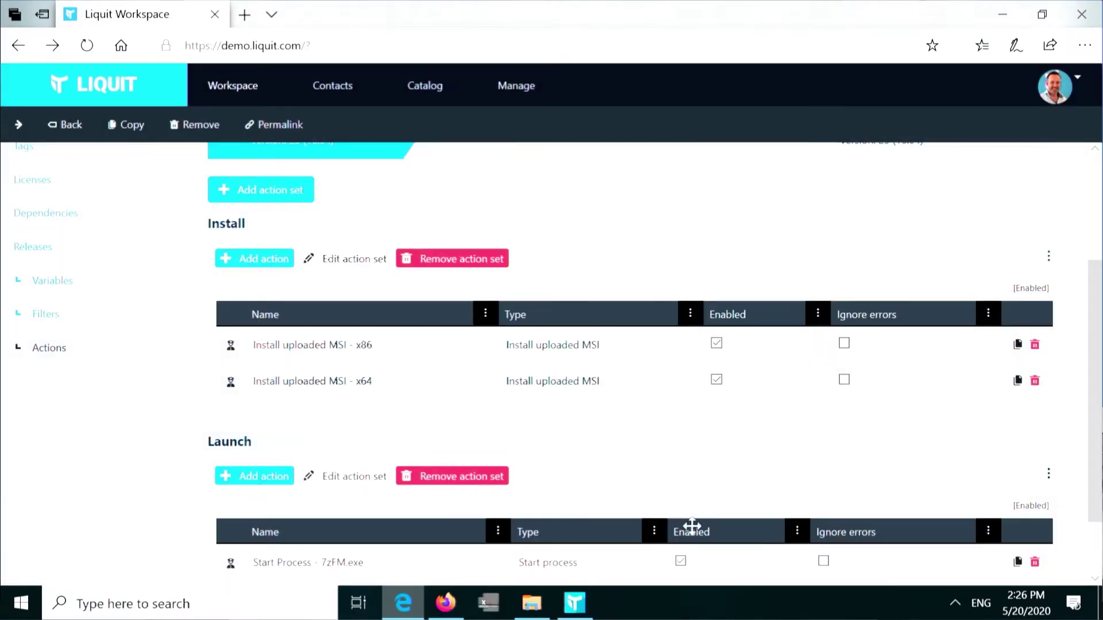
Inspect the file and filters of the "Install uploaded MSI - x64" action and close it without saving.
double_click(310, 380)
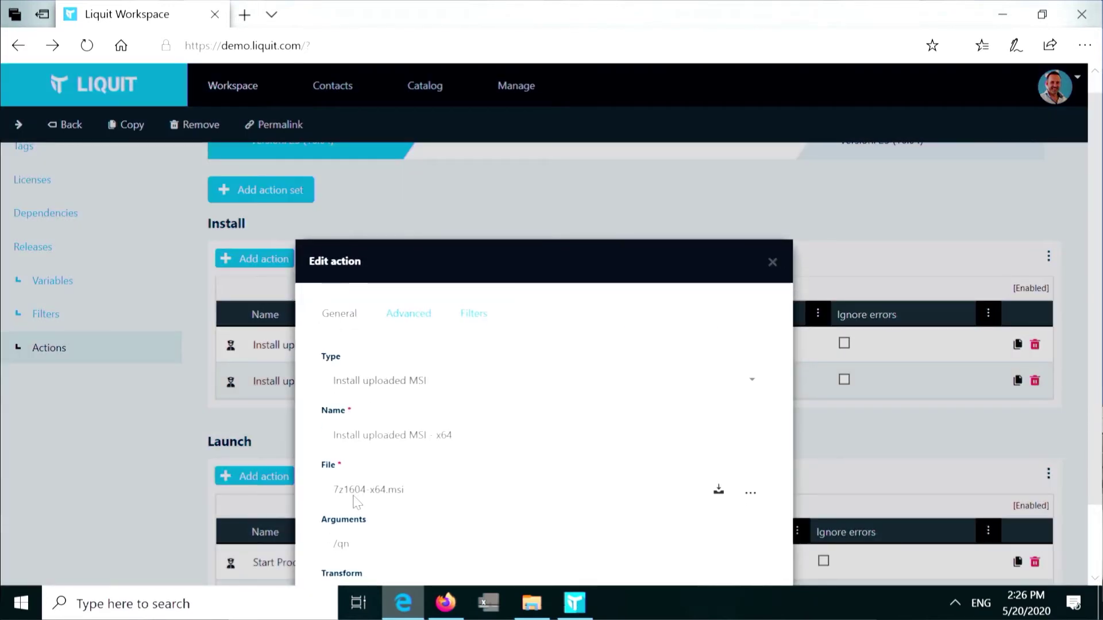
click(473, 325)
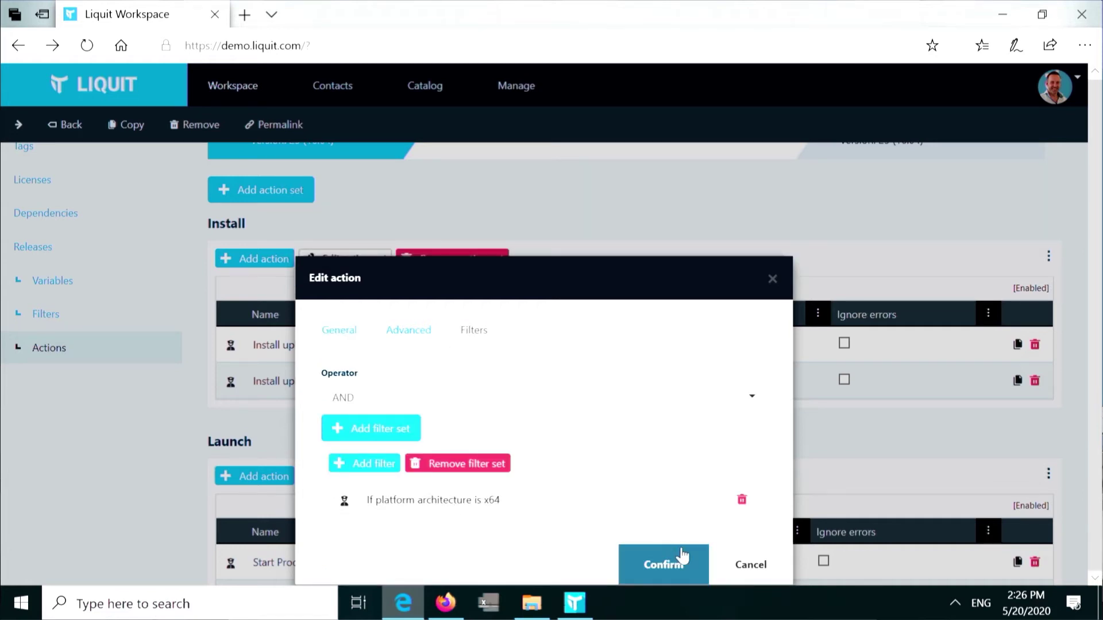
click(747, 566)
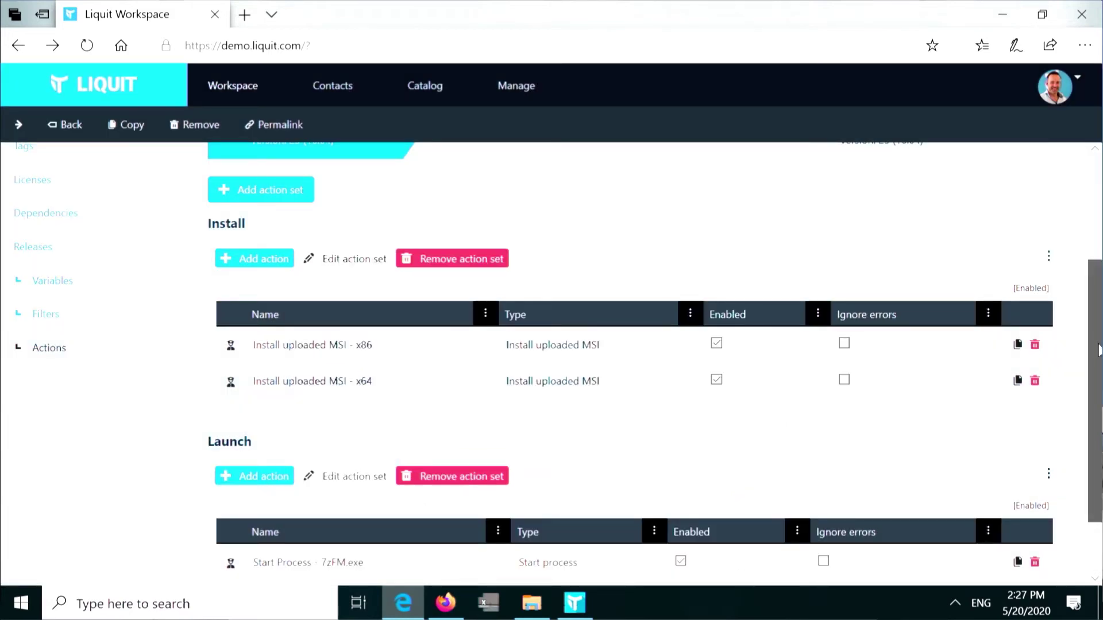
Inspect the process path and filters of the "Start Process - 7zFM.exe" launch action, leave it unsaved, and return to the workspace.
scroll(515, 425, down, 2)
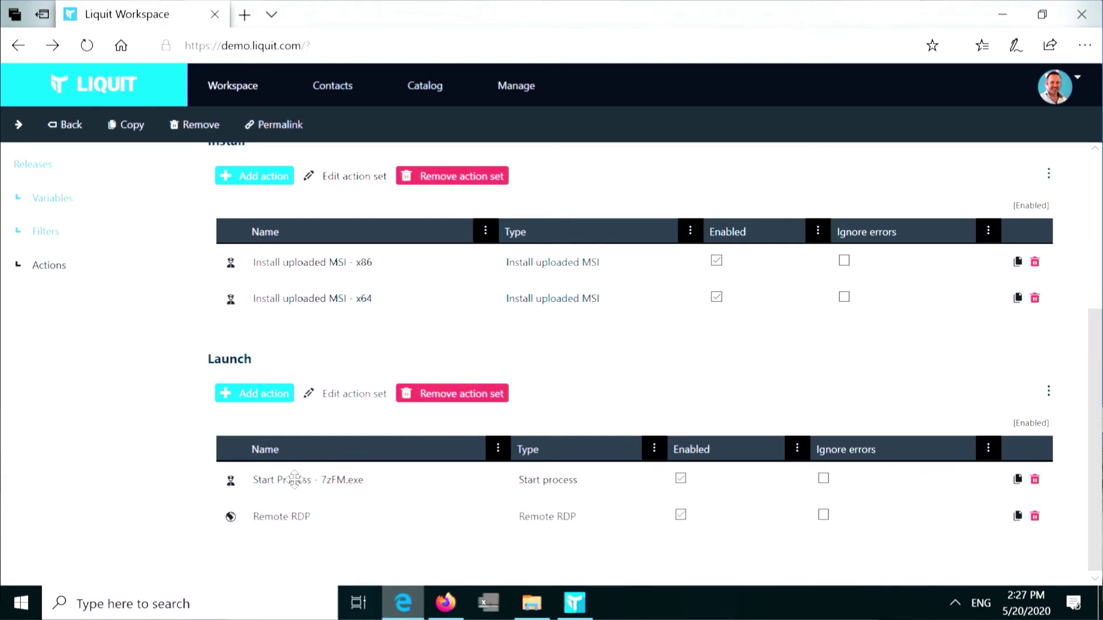
double_click(249, 483)
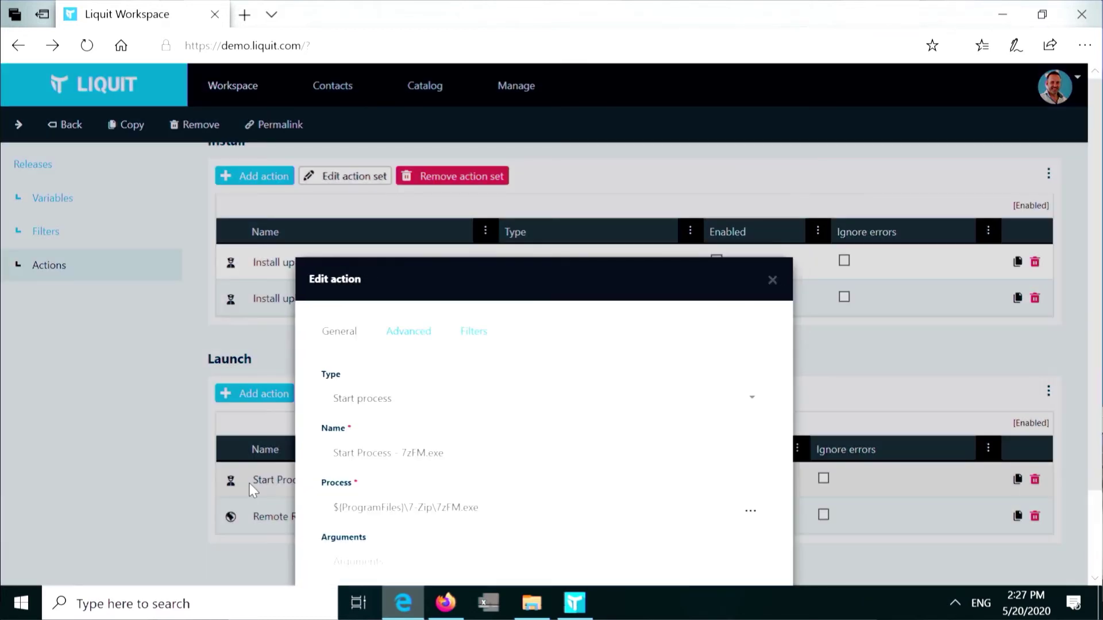
click(502, 511)
drag(503, 512, 268, 520)
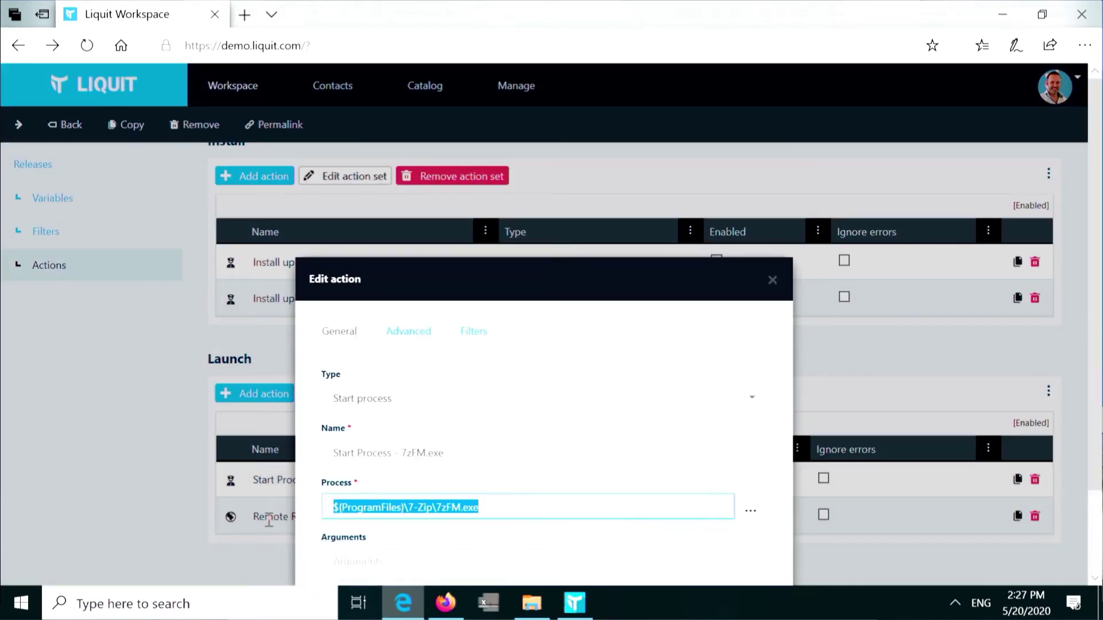
click(511, 500)
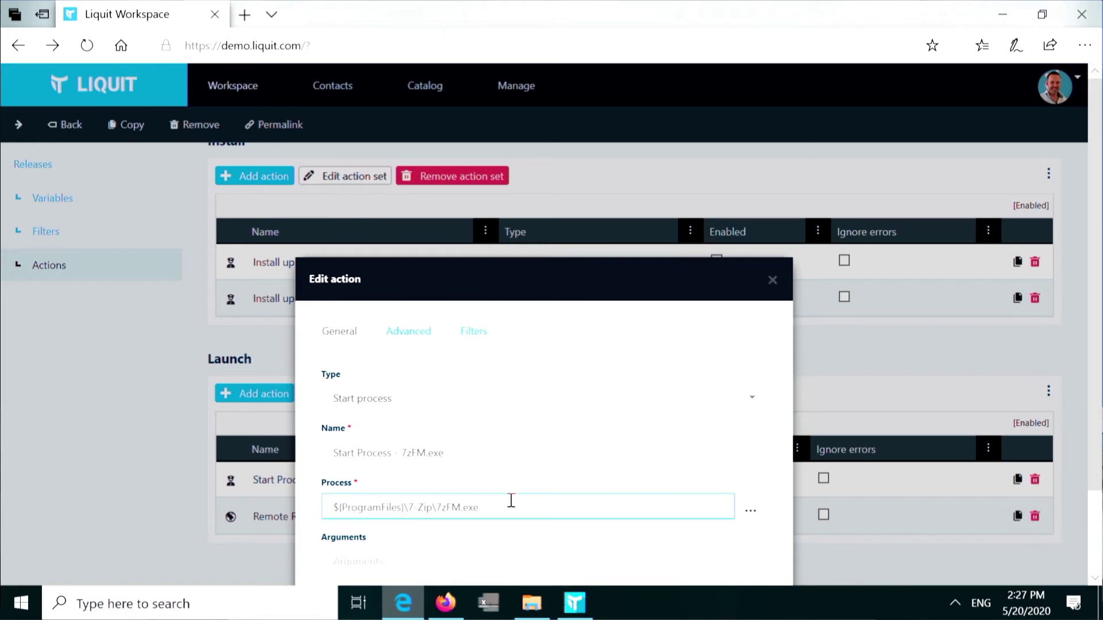
drag(507, 500, 316, 516)
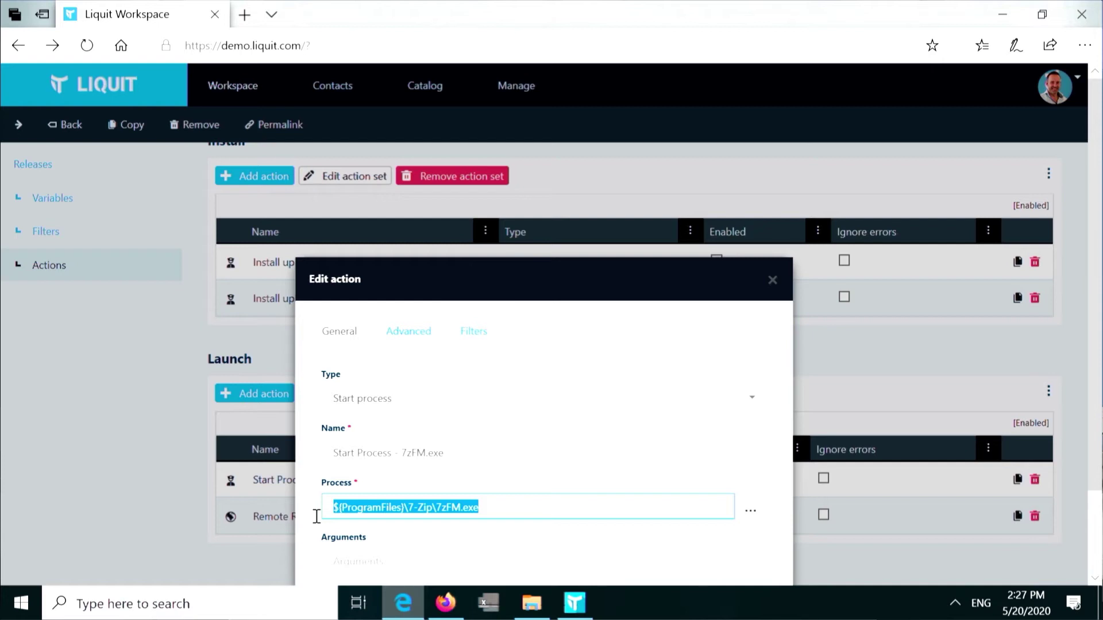
click(481, 339)
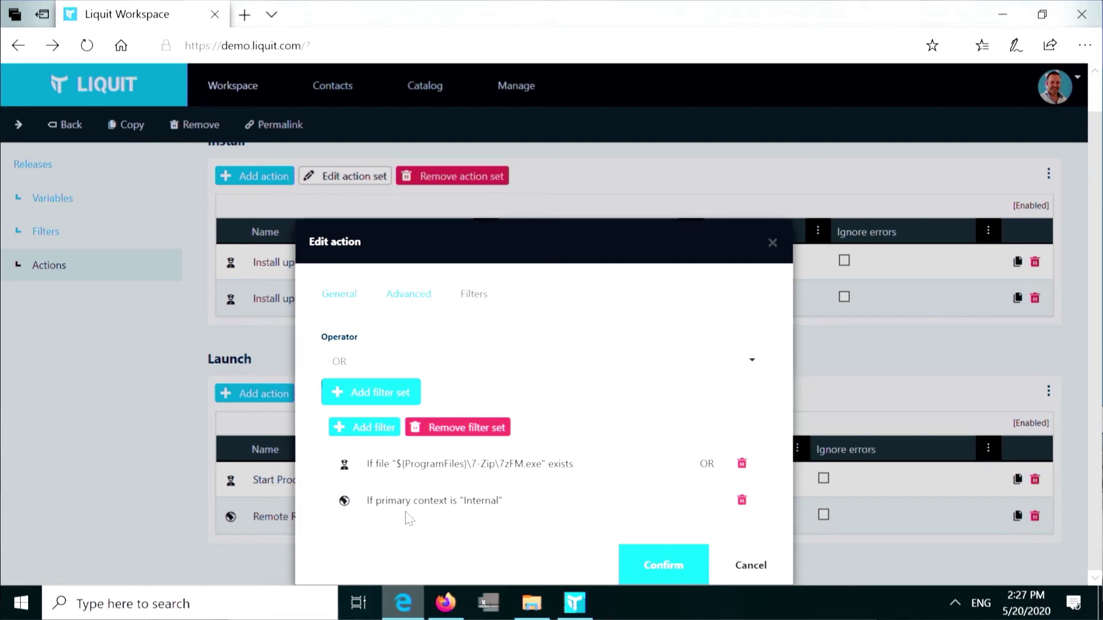
click(341, 299)
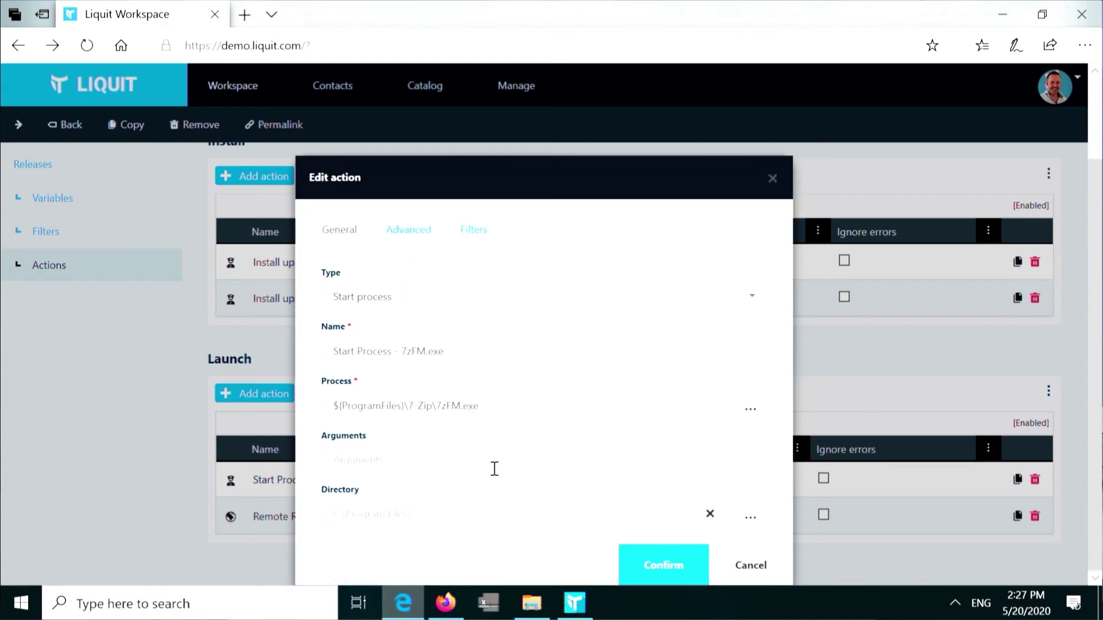
click(748, 567)
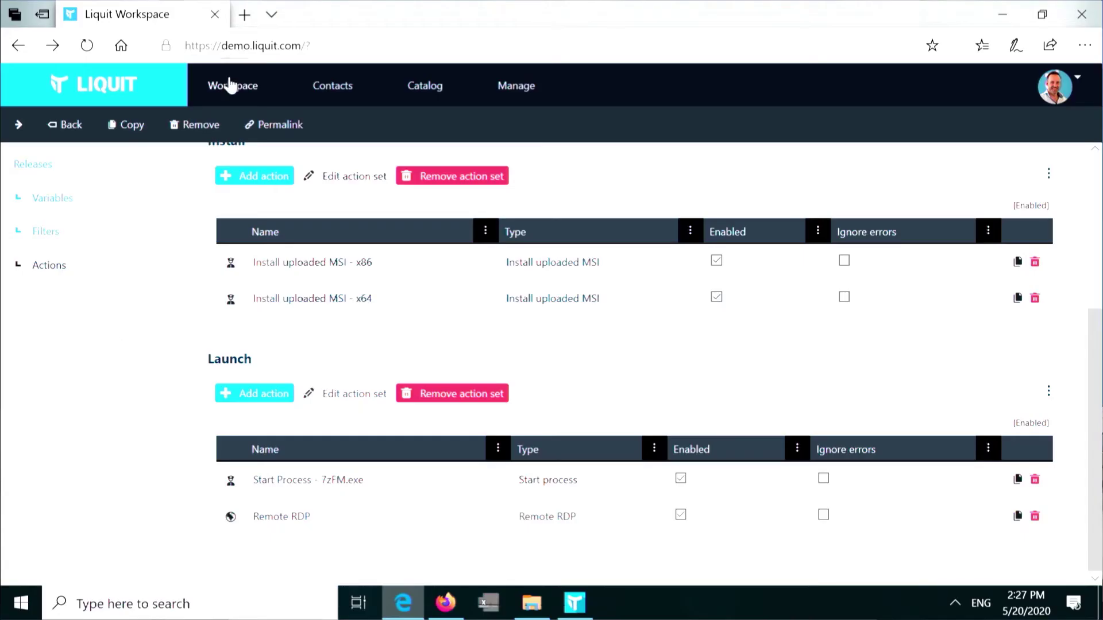
click(230, 85)
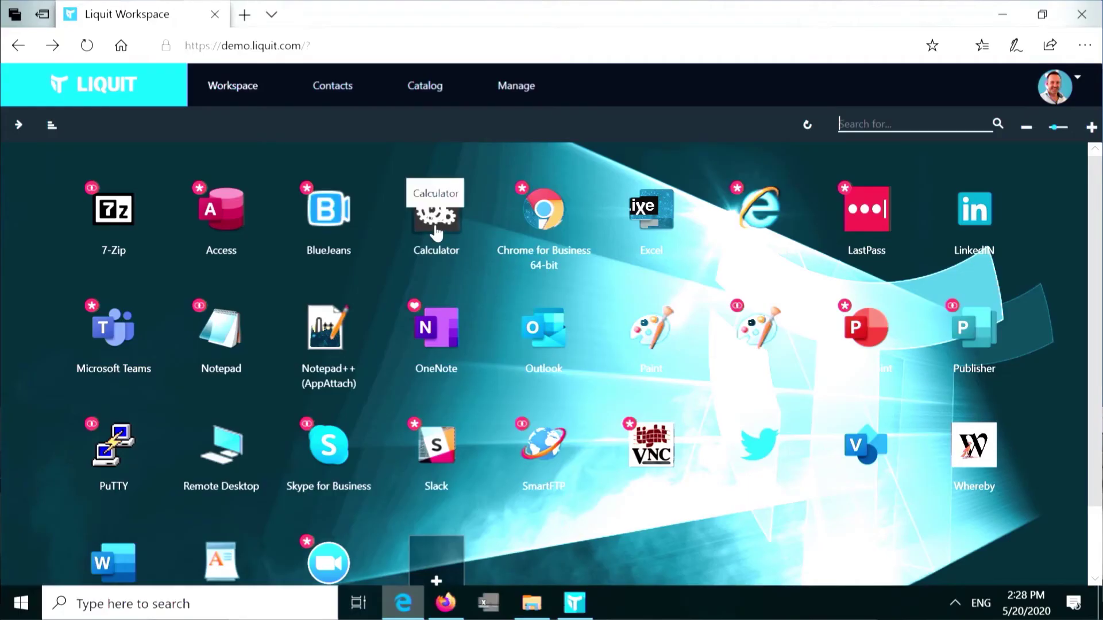
Launch Calculator from the workspace and close it, and launch Excel and close its browser tab.
click(435, 230)
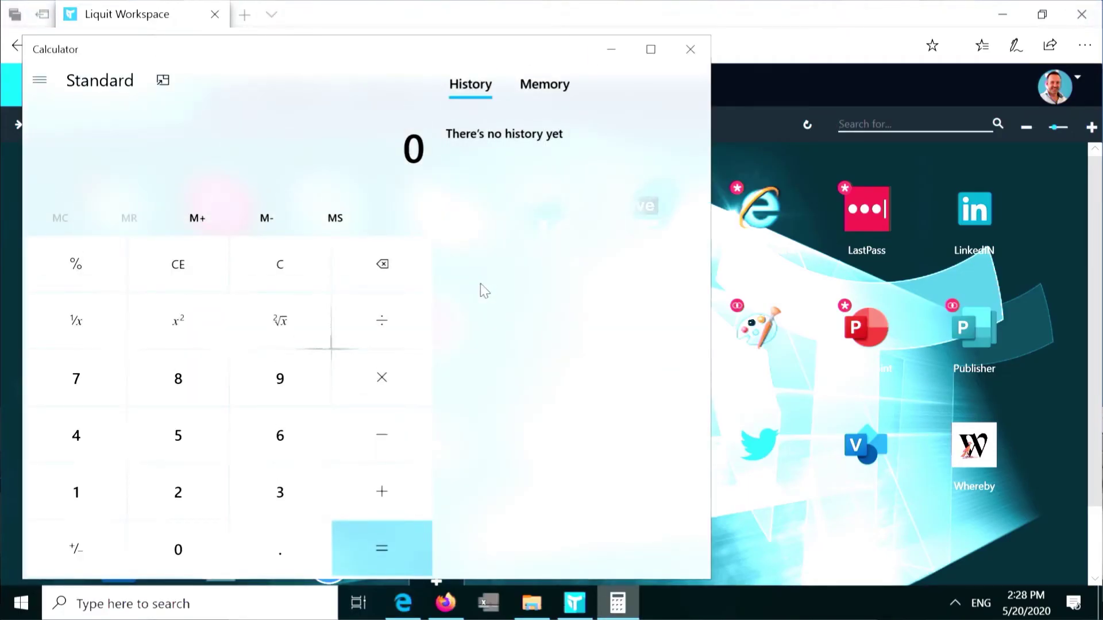
click(689, 55)
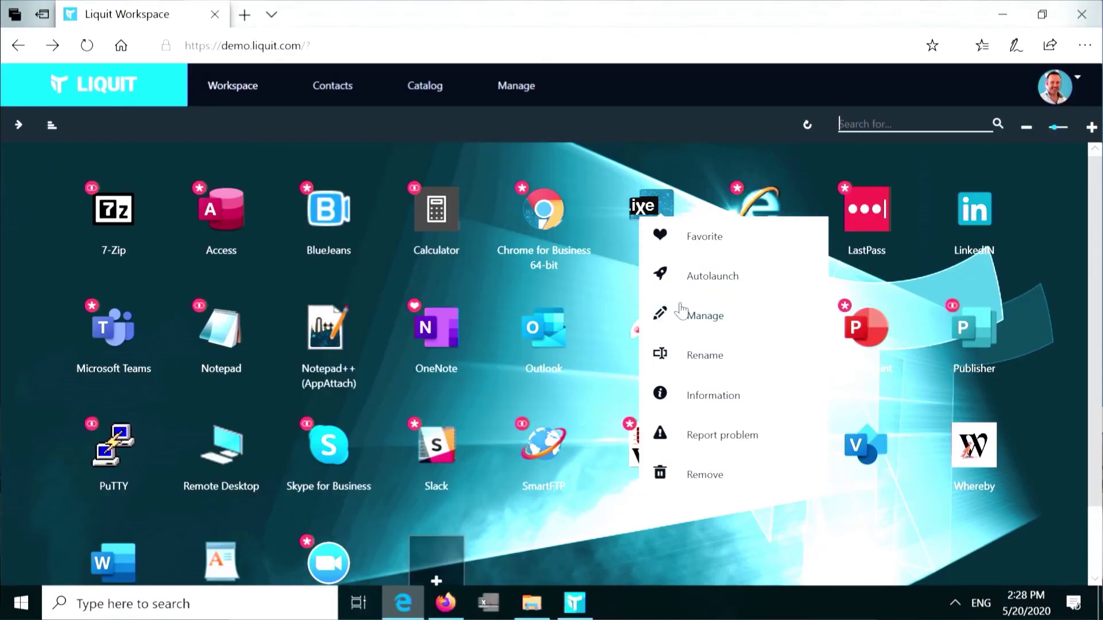
click(610, 277)
click(644, 218)
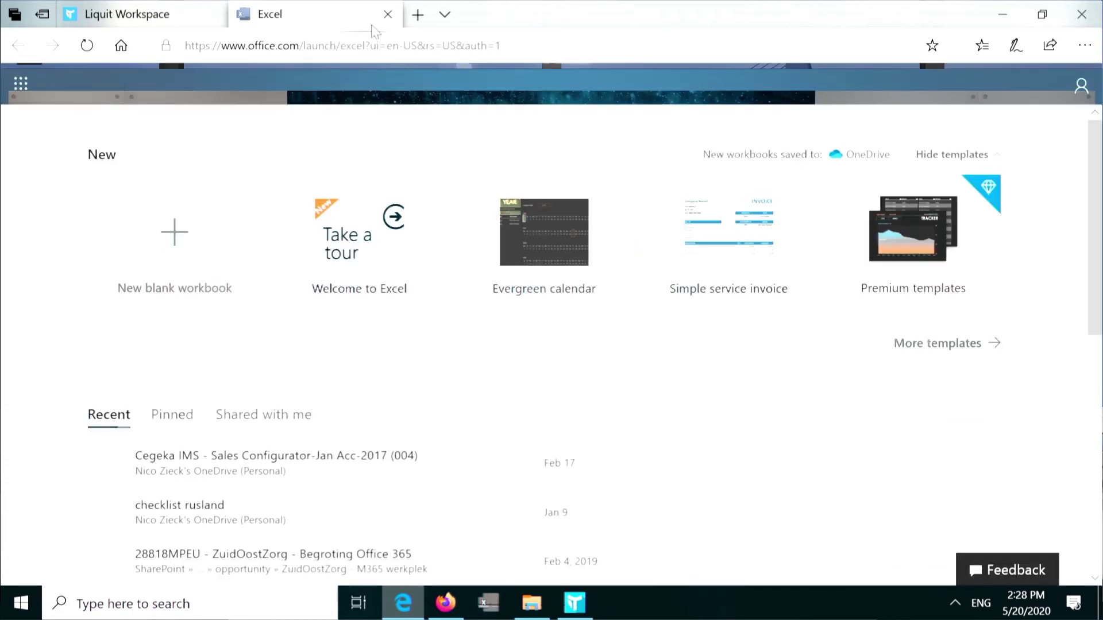
click(388, 15)
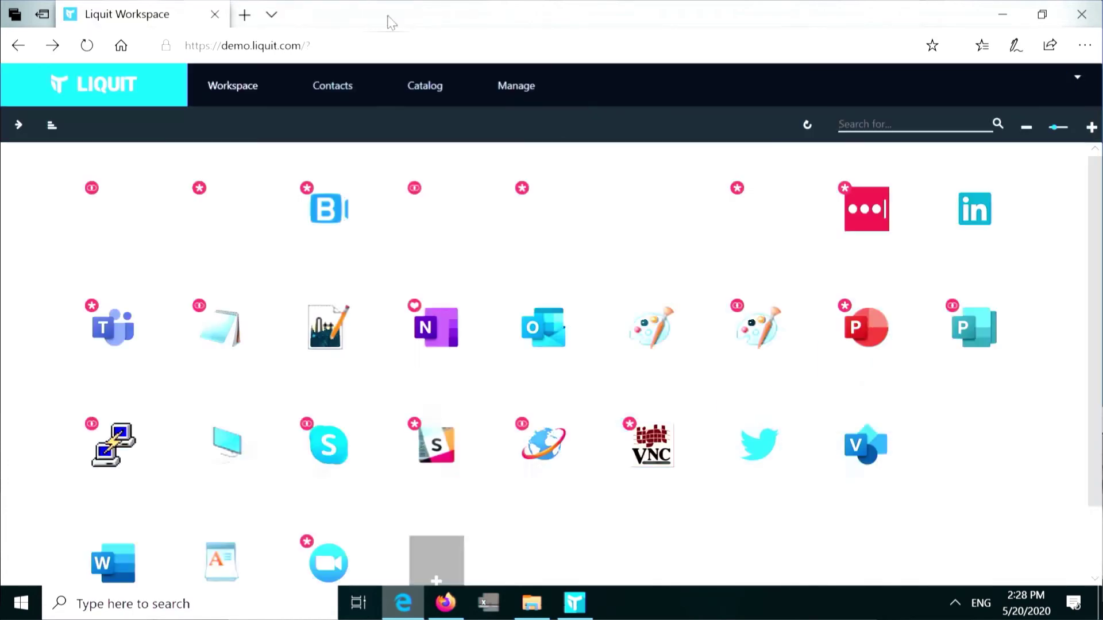
Open the Excel package's management page and move the Excel Online action to the end of its launch actions.
right_click(651, 221)
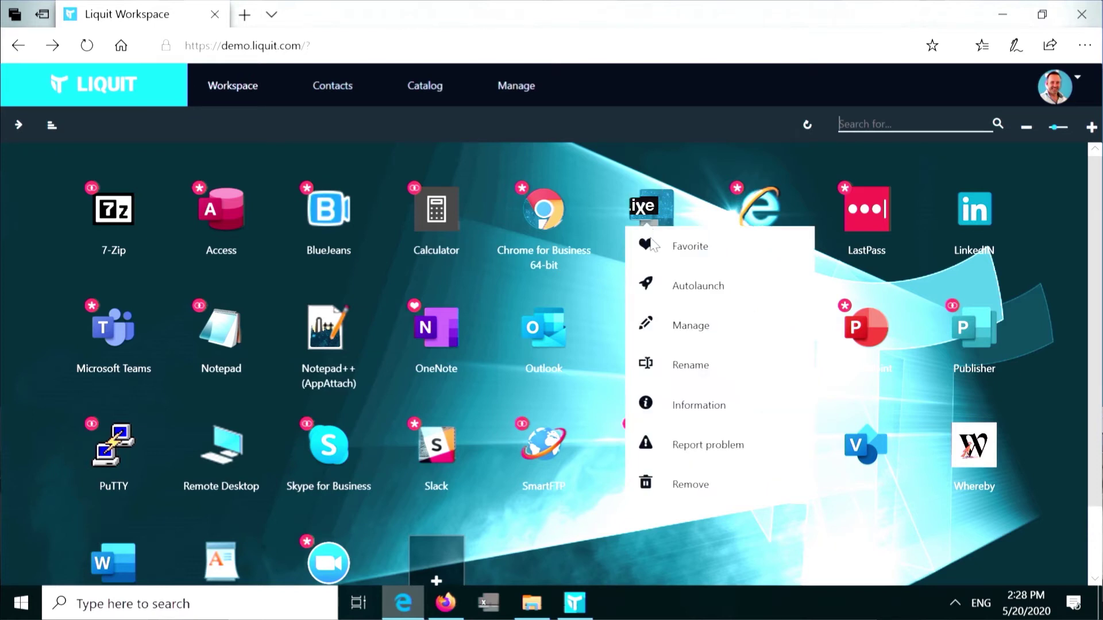
click(666, 322)
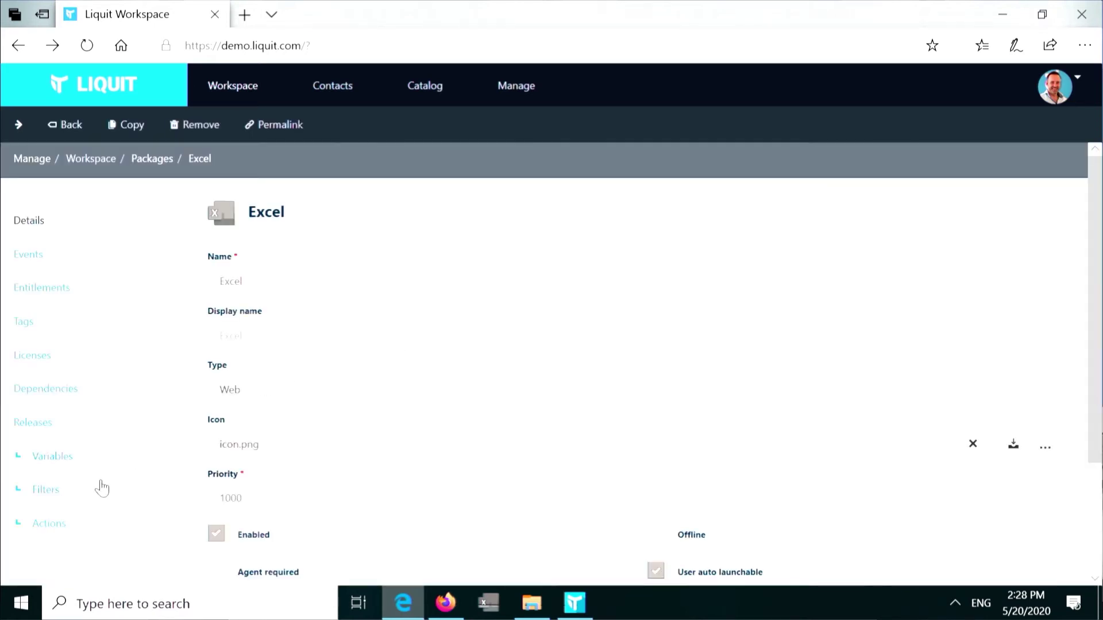
click(36, 526)
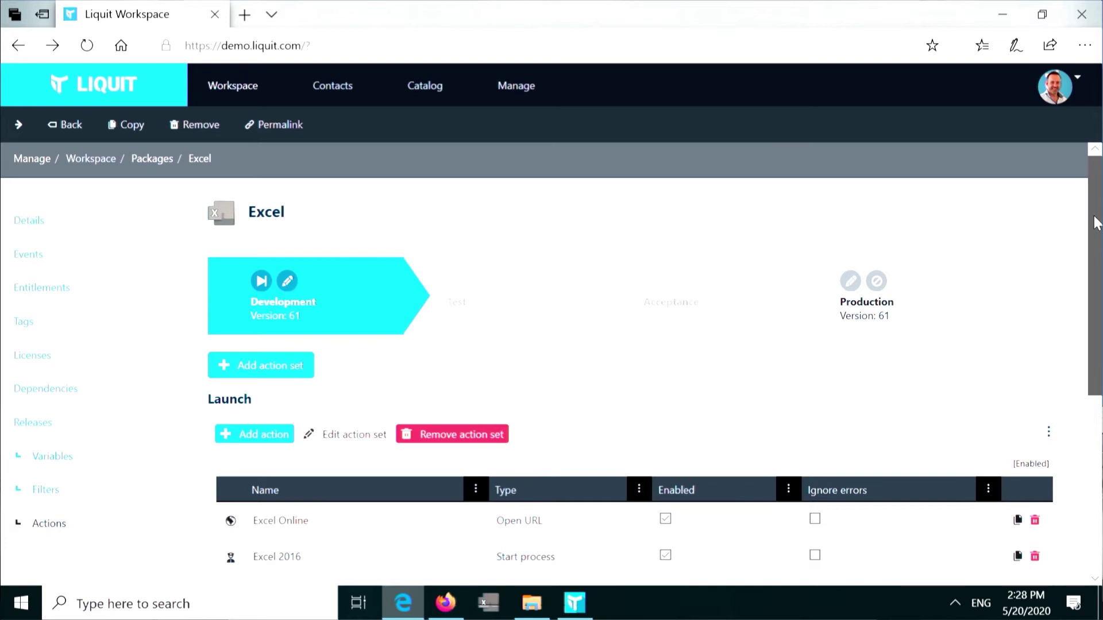
scroll(1095, 223, down, 3)
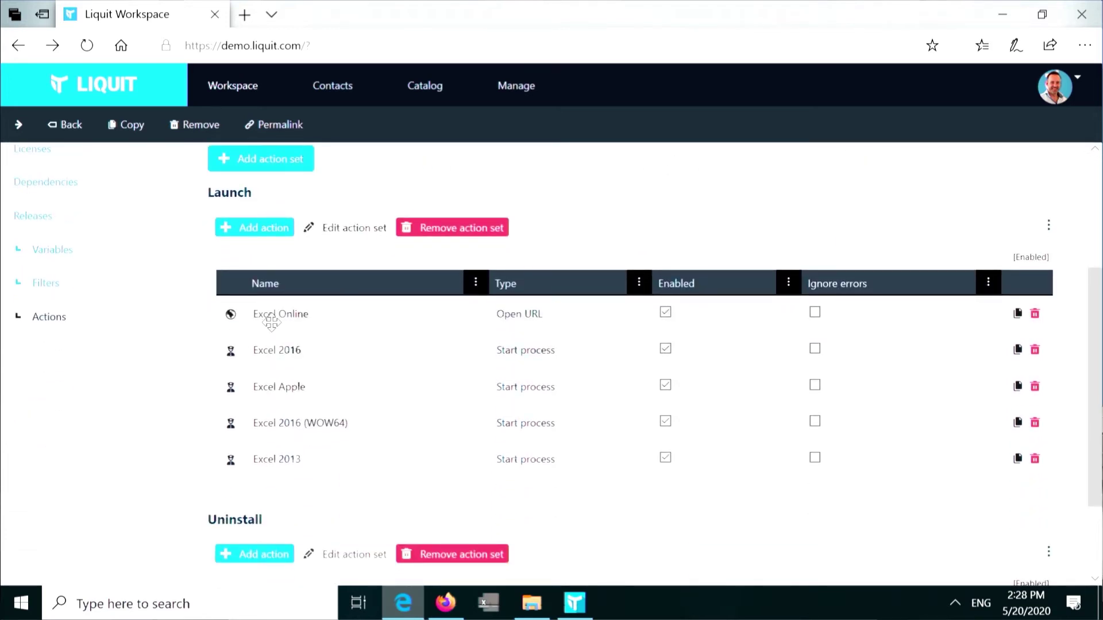
drag(301, 334, 299, 483)
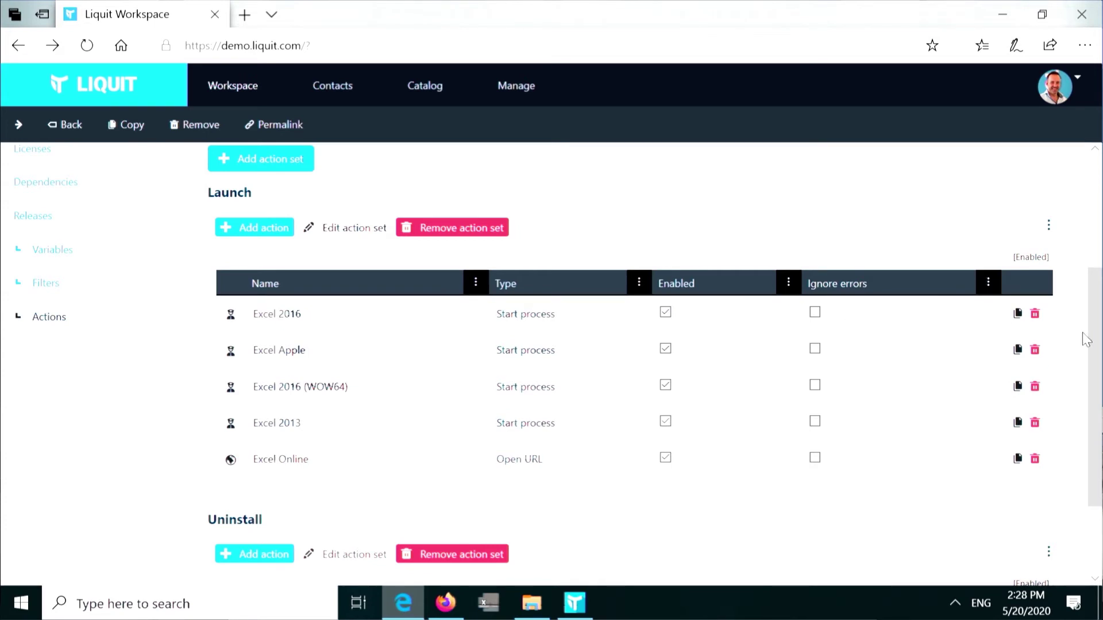
Promote the Excel package's Development release to Production and launch Excel again from the workspace.
scroll(1085, 338, up, 3)
drag(340, 299, 954, 292)
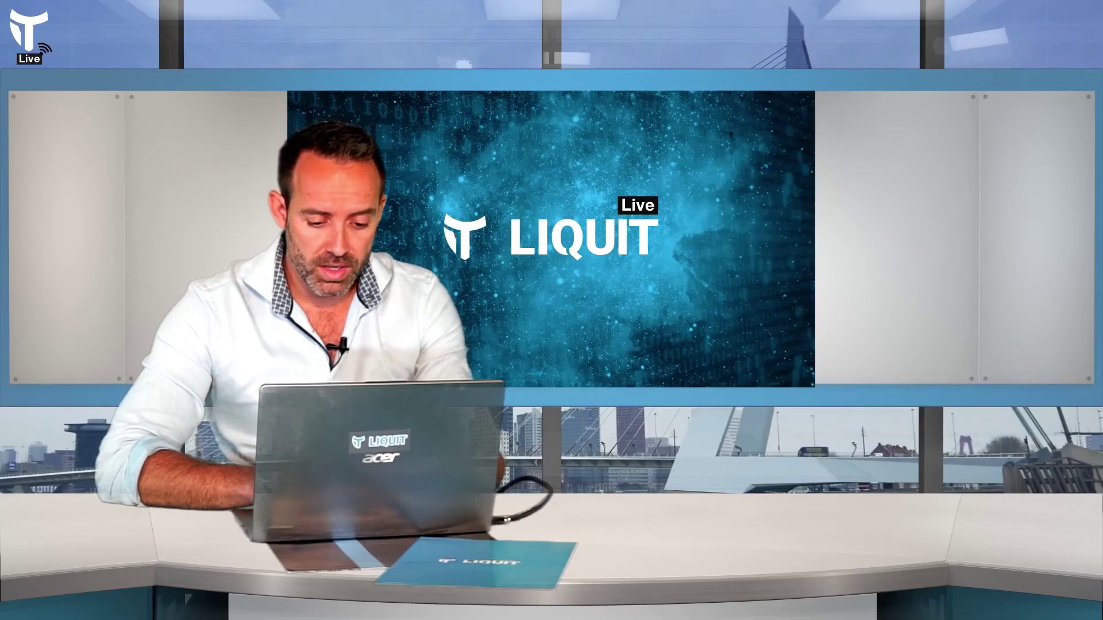
click(654, 534)
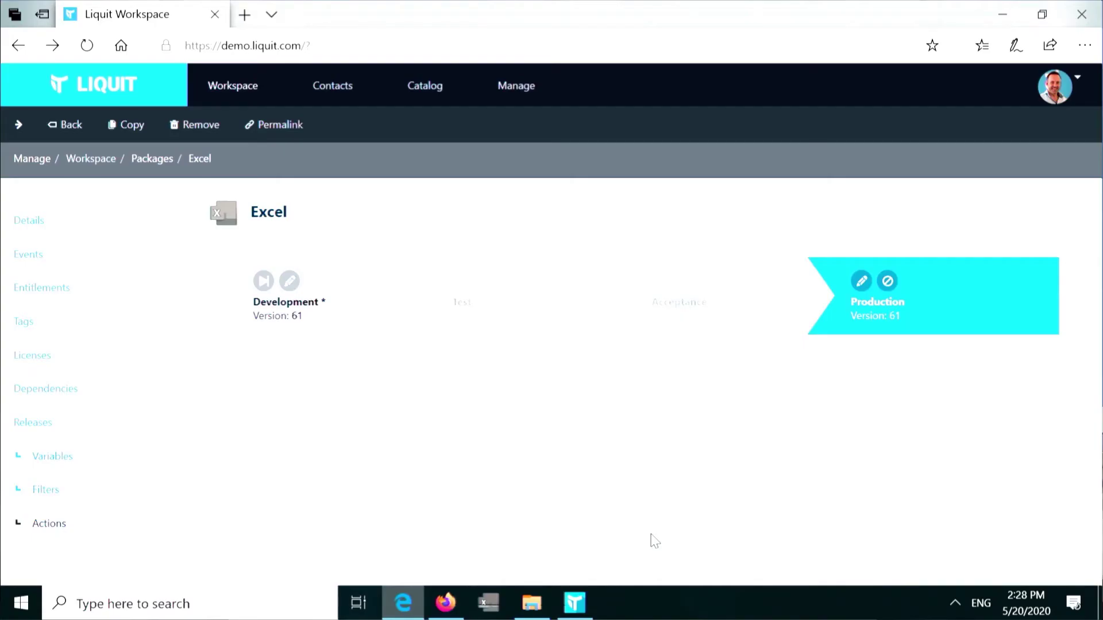
click(238, 100)
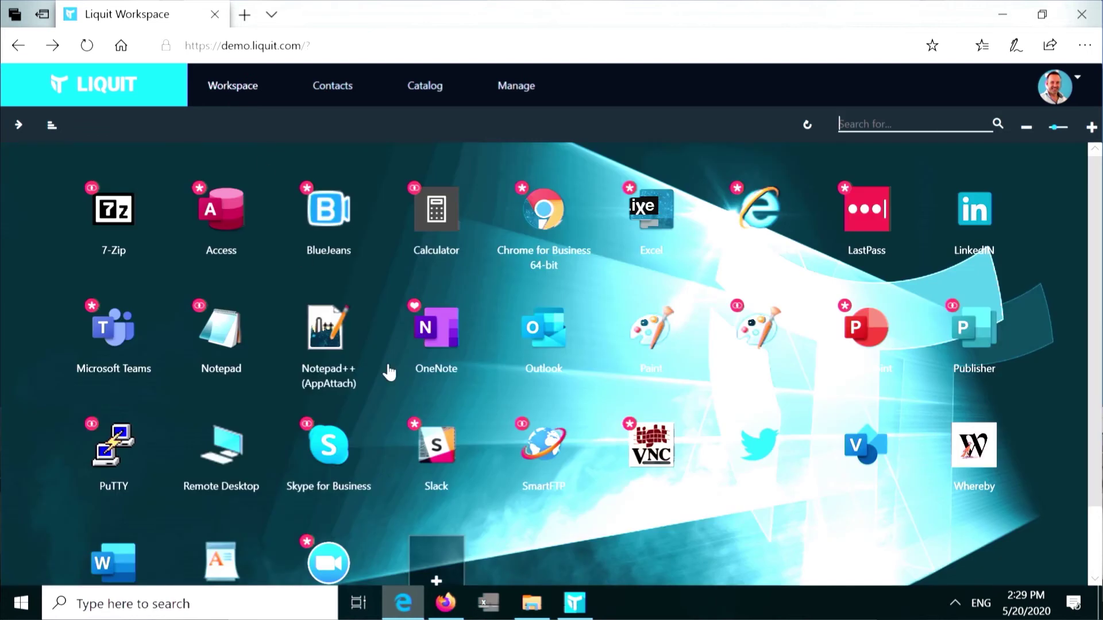
click(662, 216)
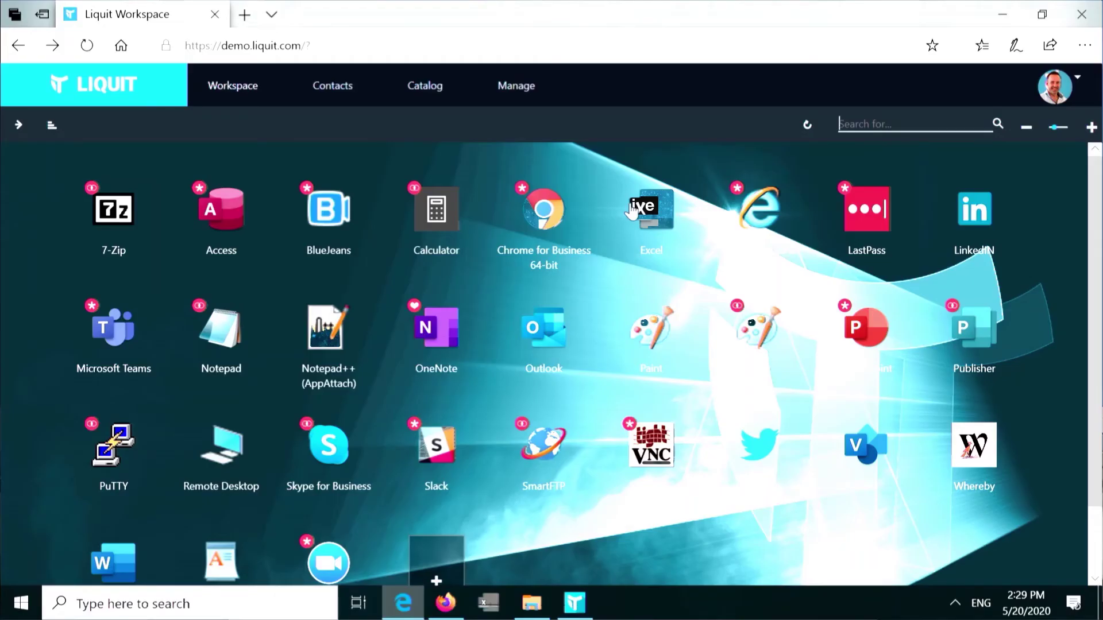
Open the management page of the Excel package and show its launch actions.
right_click(632, 211)
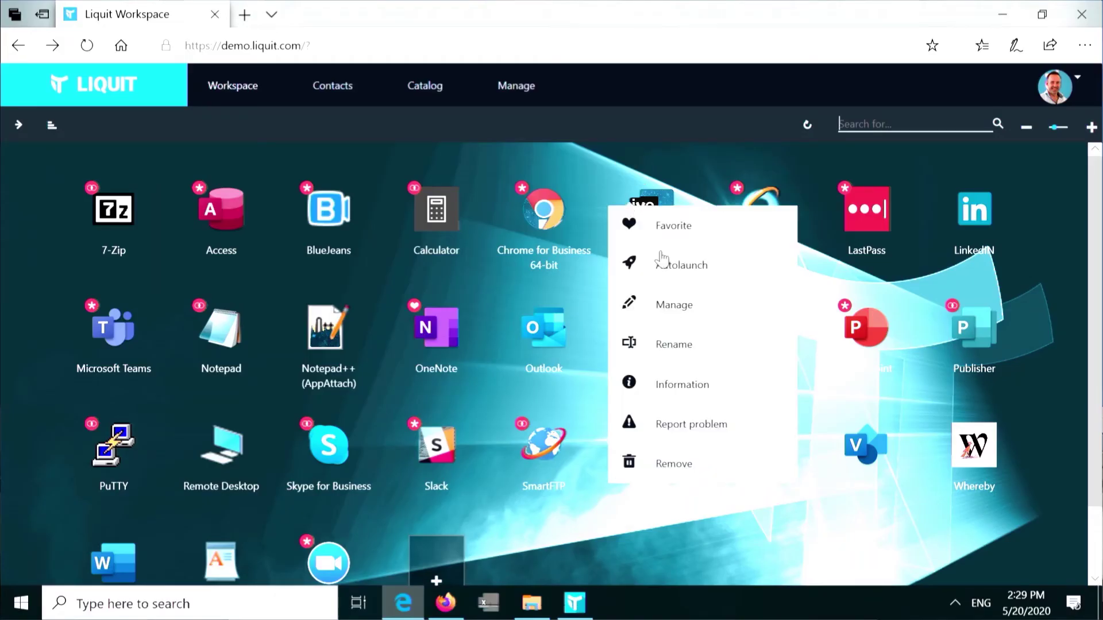
click(666, 305)
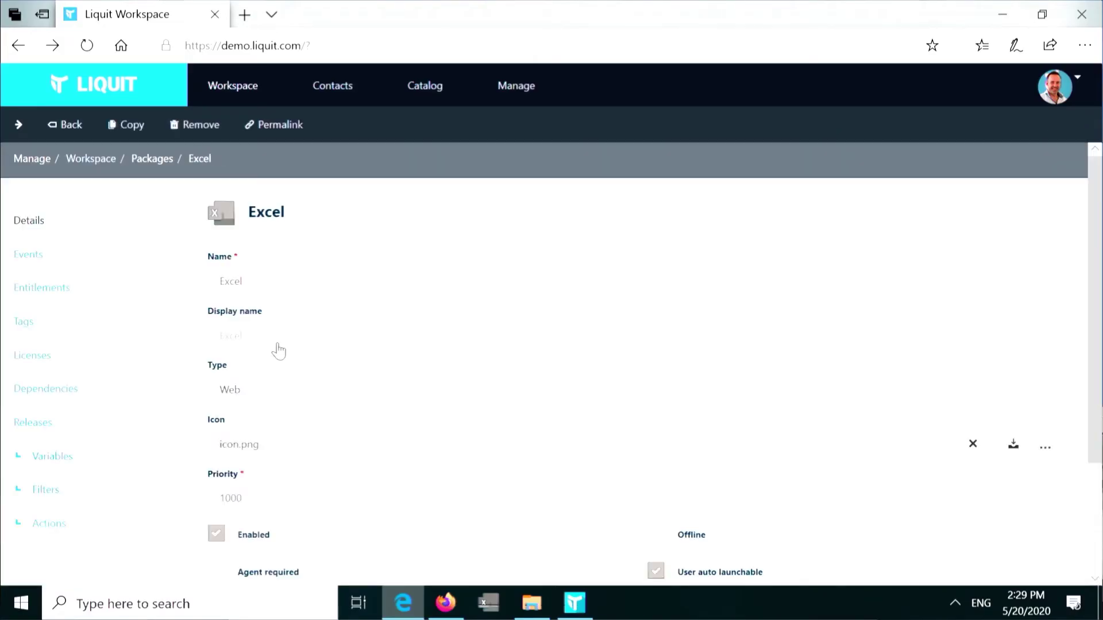
click(68, 523)
drag(1097, 241, 1097, 389)
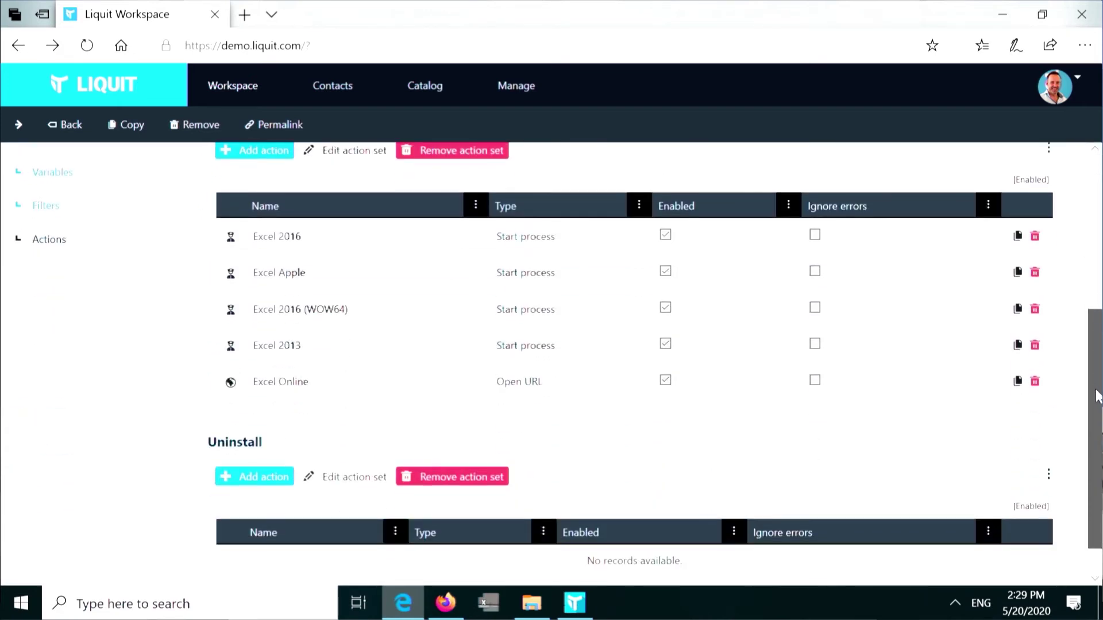
Inspect the process path and filters of the "Excel 2016" launch action and close it without saving.
double_click(290, 236)
click(343, 504)
drag(343, 504, 608, 500)
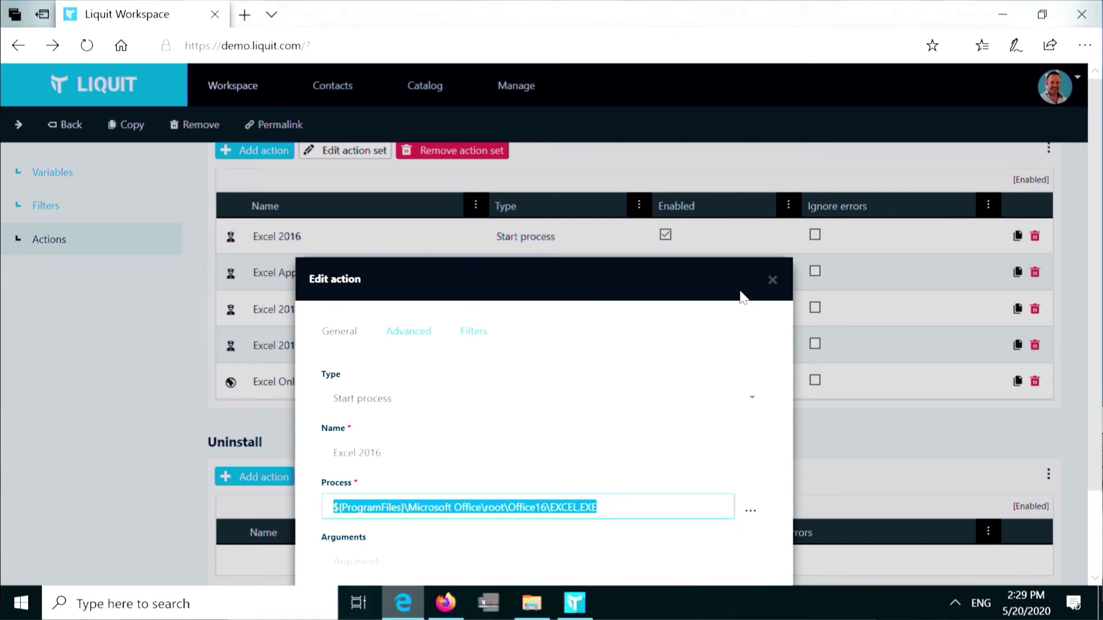
click(467, 341)
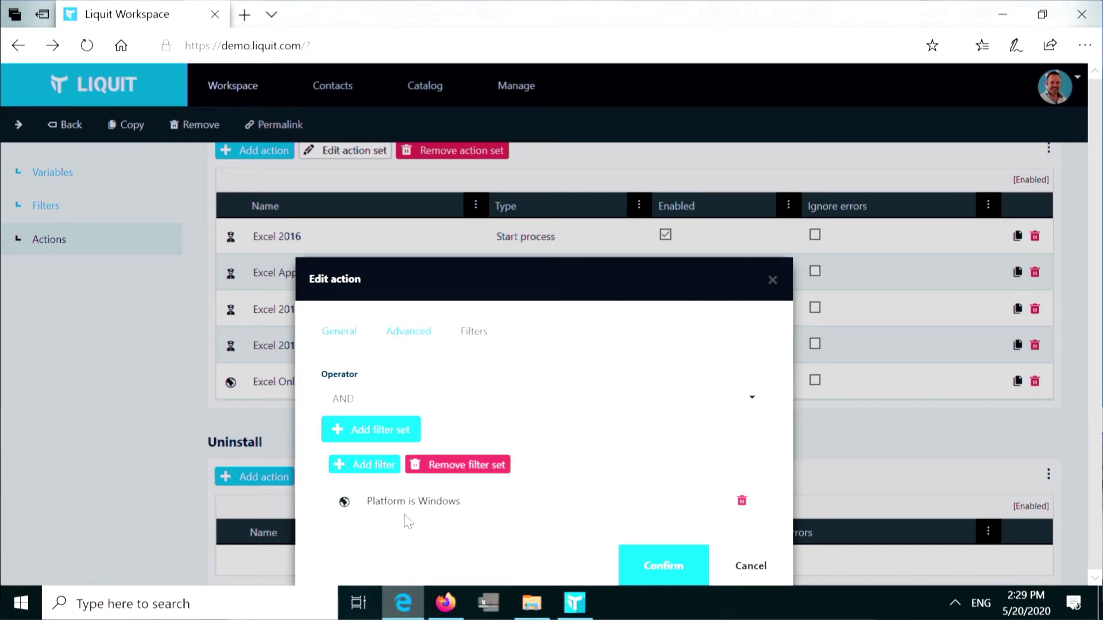
click(748, 568)
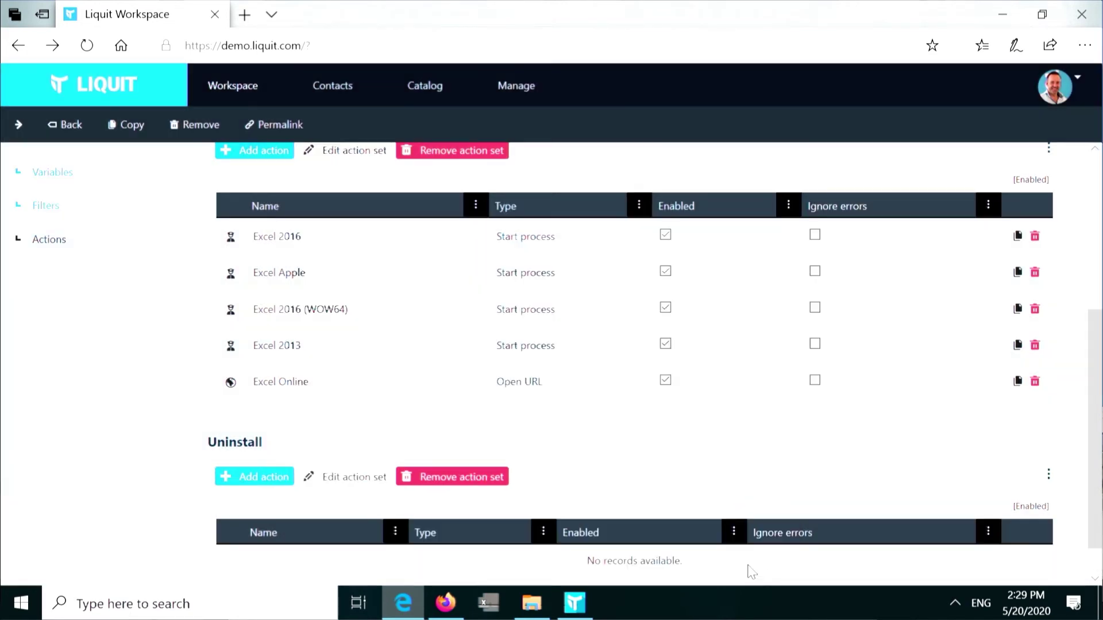
Inspect the process and filters of the "Excel Apple" launch action and close it without saving.
double_click(275, 268)
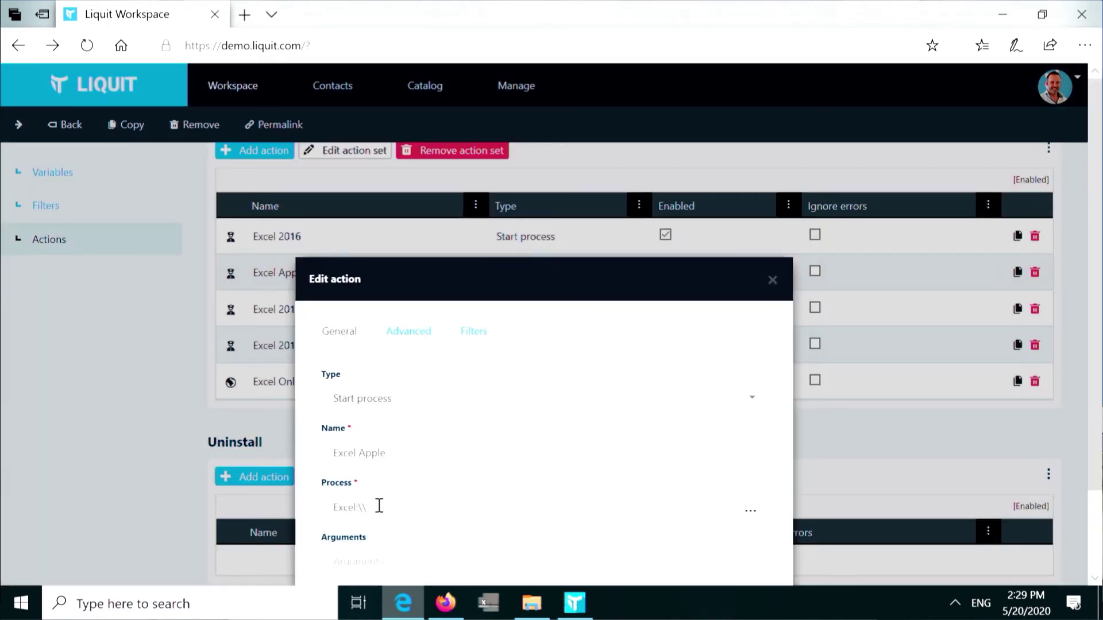
drag(385, 508, 316, 514)
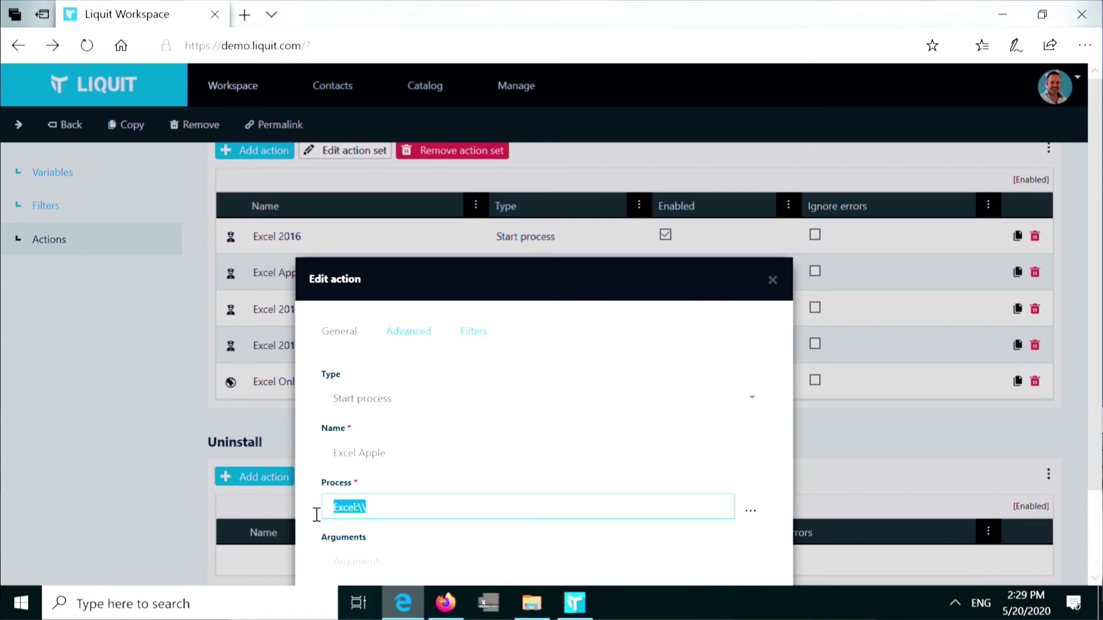
click(490, 337)
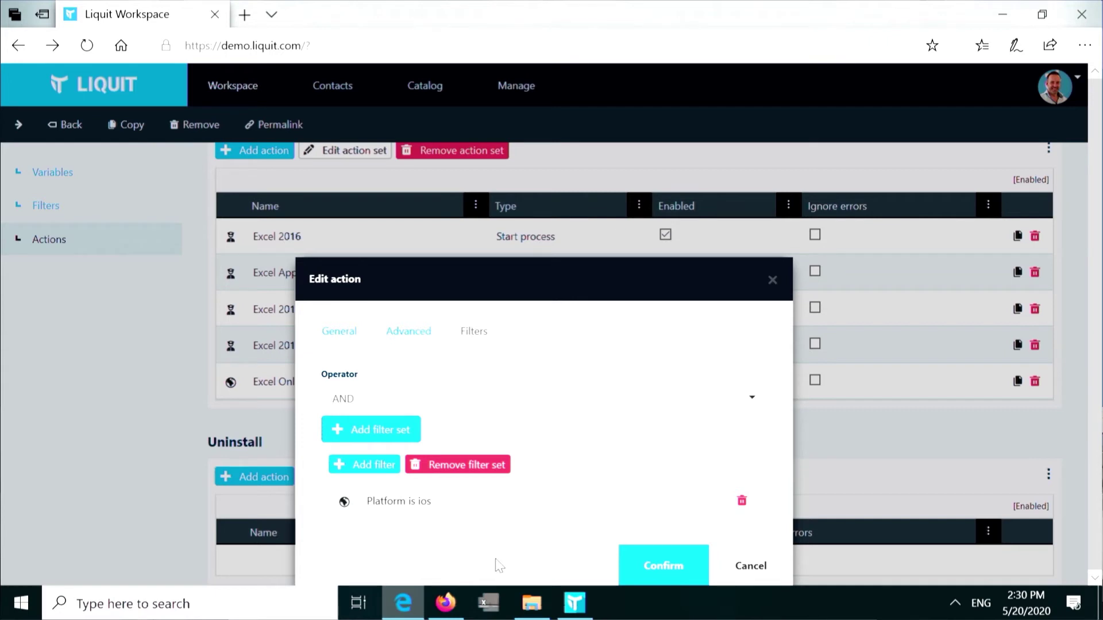
click(741, 567)
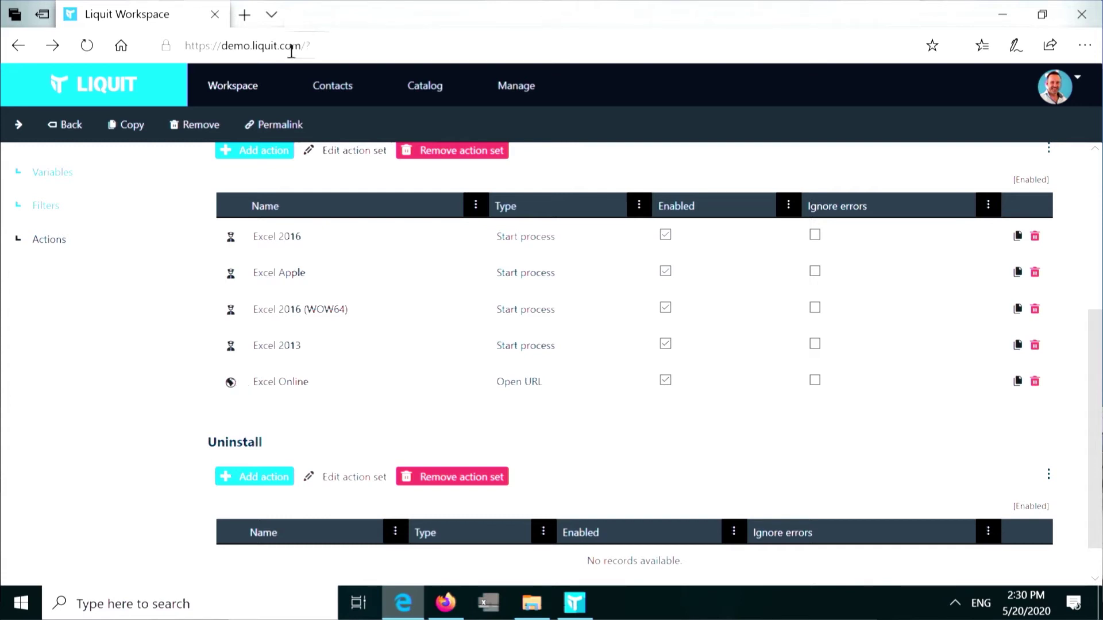
Launch SmartFTP from the workspace, continue with its trial, and close it.
click(244, 91)
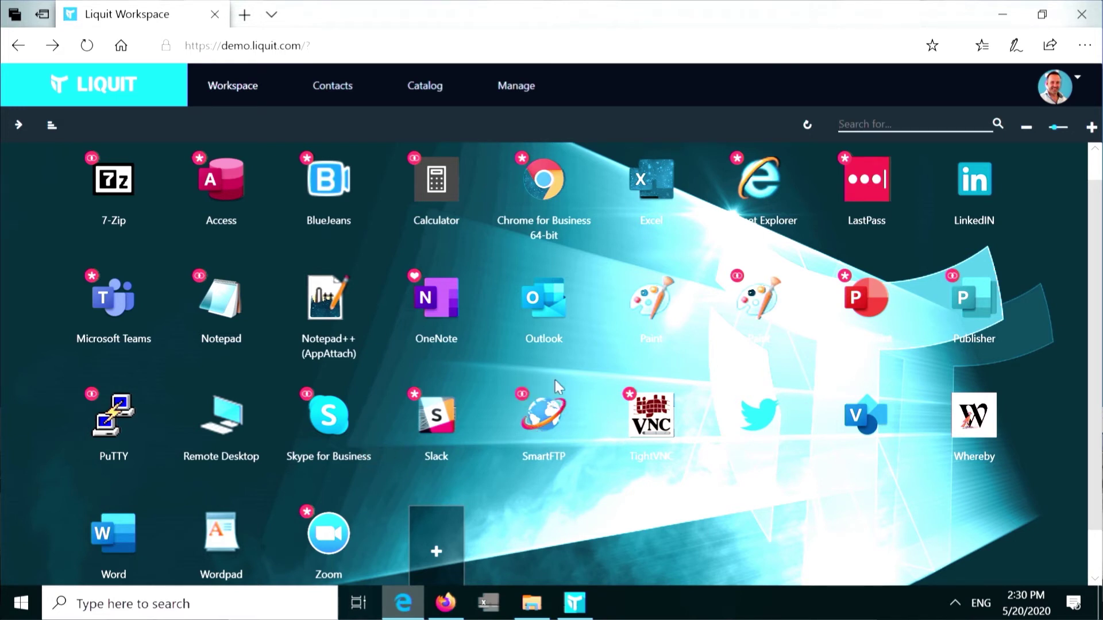
click(540, 423)
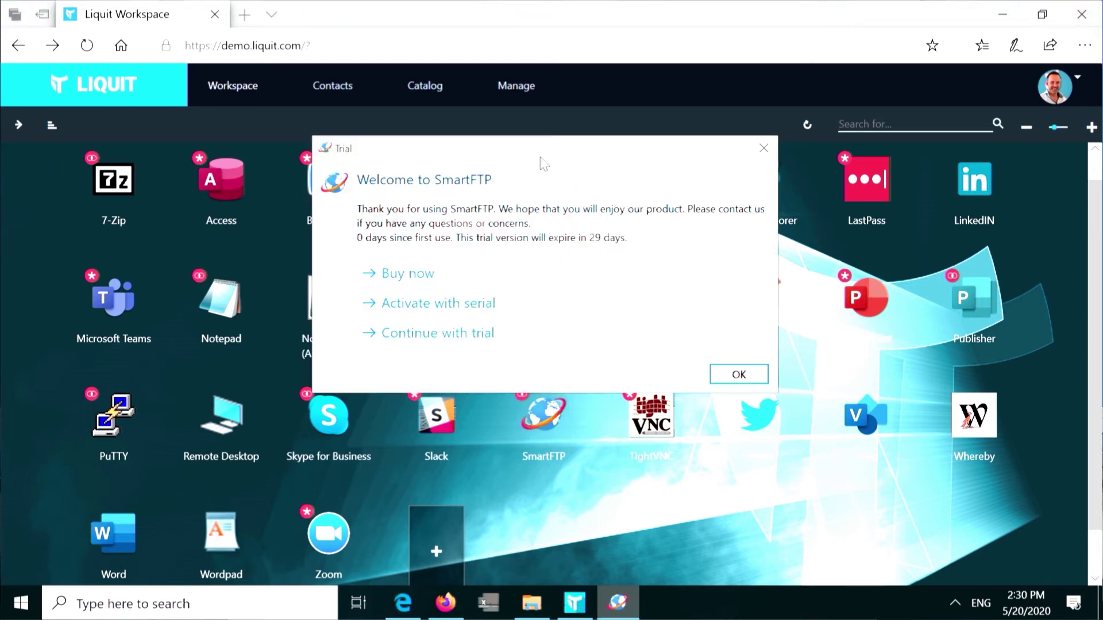
click(401, 333)
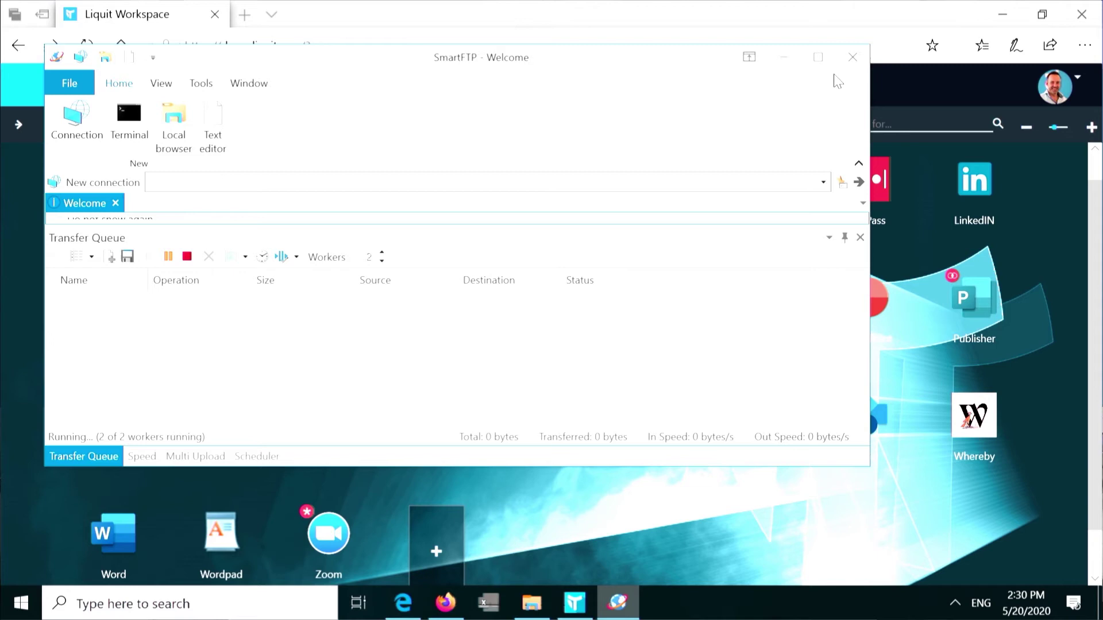
click(852, 57)
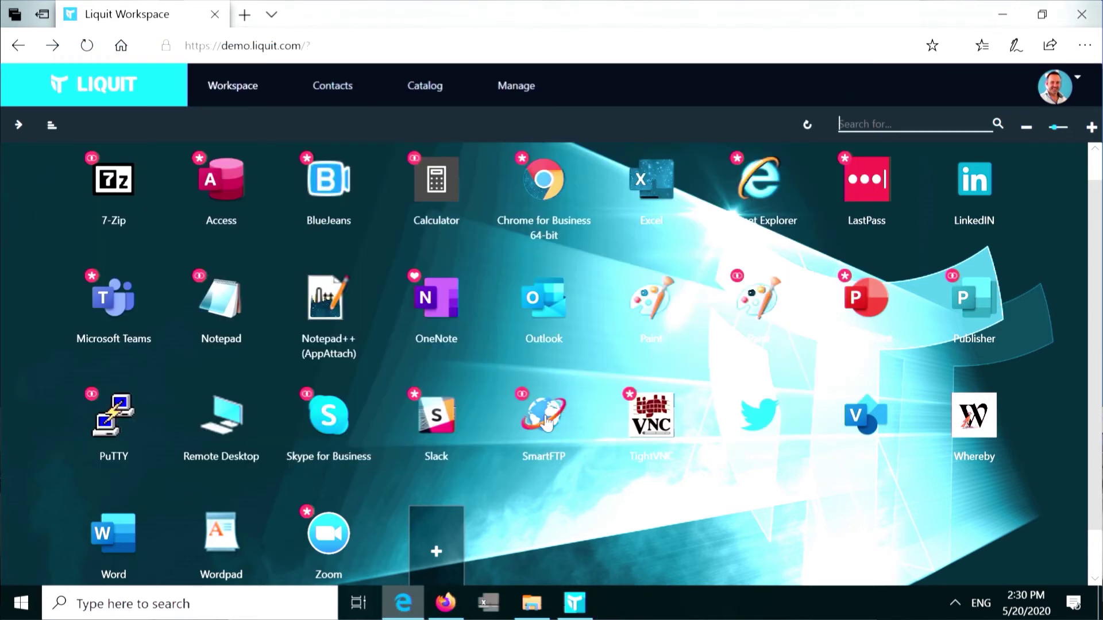
Open the management page of the SmartFTP package and show its install and launch actions.
right_click(546, 421)
click(574, 411)
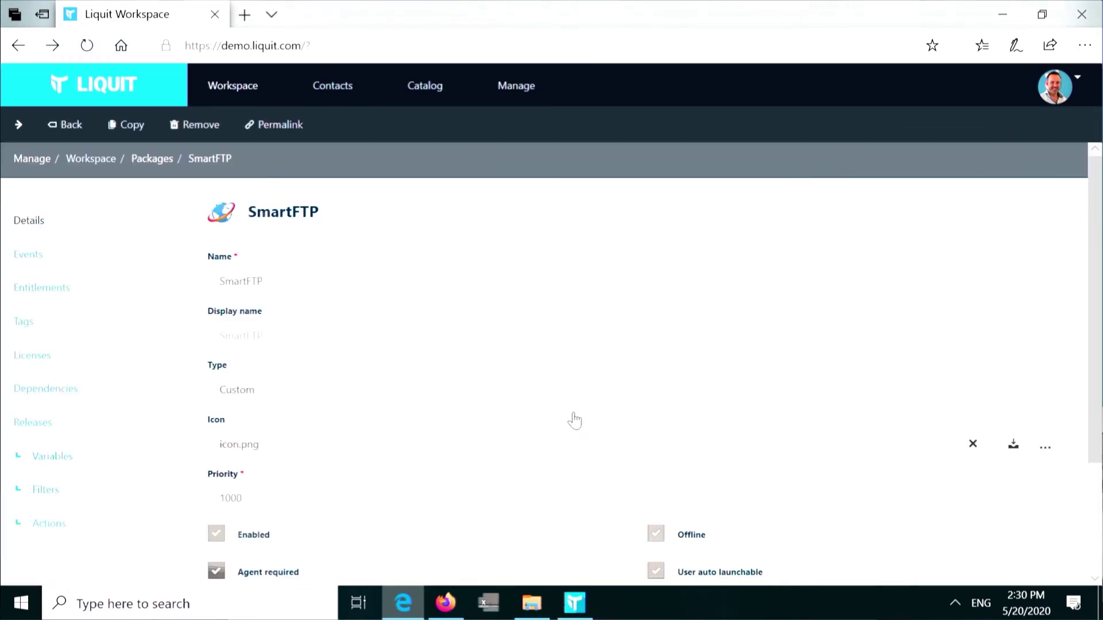
click(76, 524)
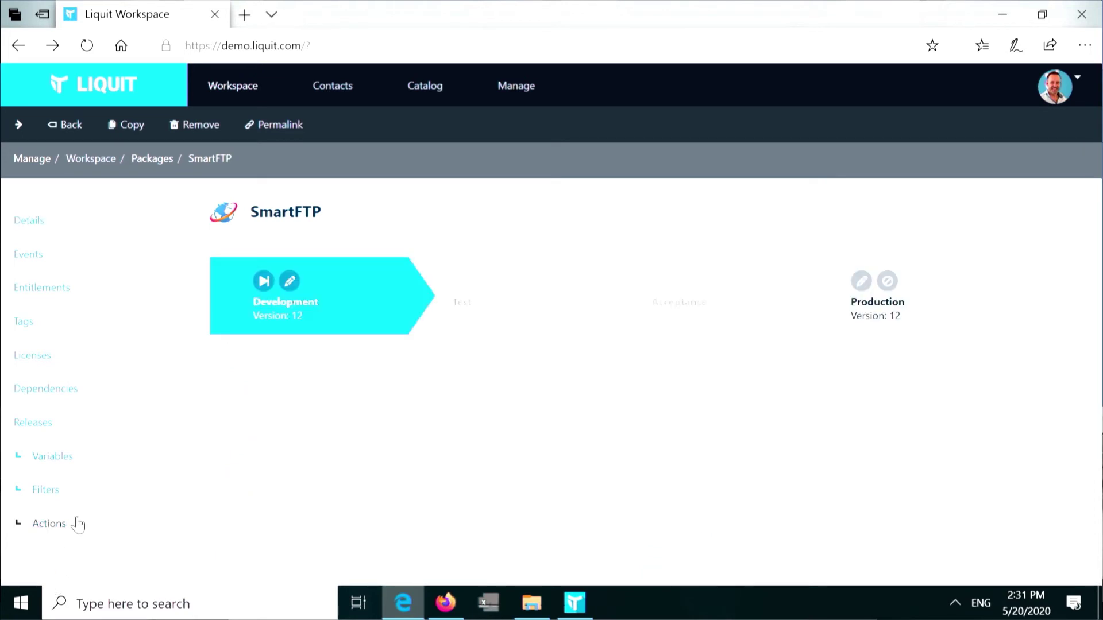
drag(1098, 211, 1098, 339)
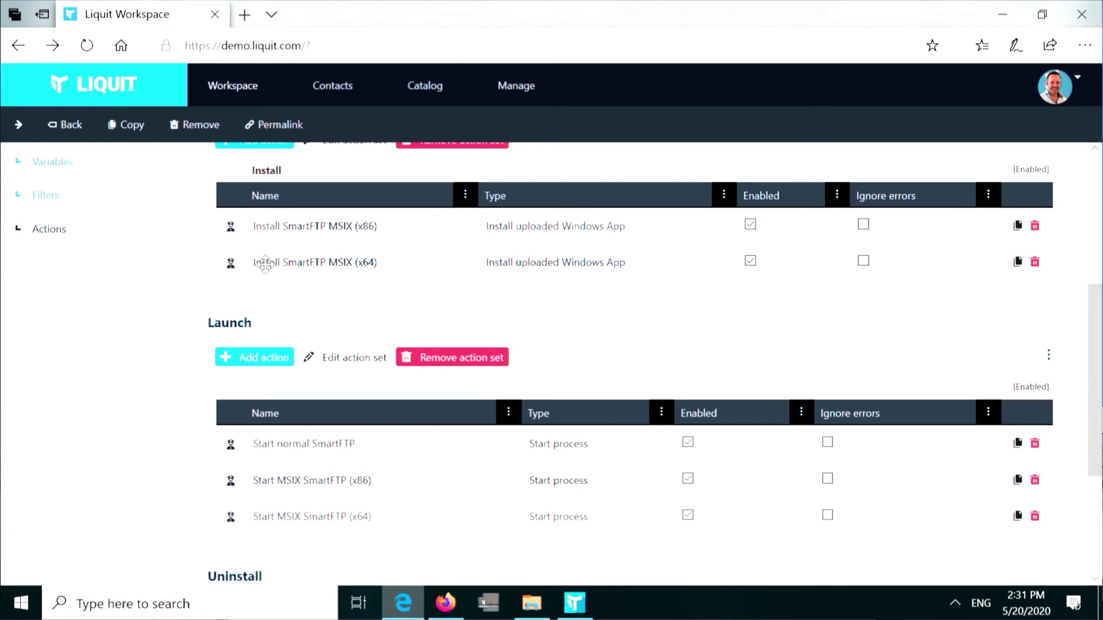
Inspect the file and filters of the "Install SmartFTP MSIX (x64)" action and close it without saving.
double_click(290, 271)
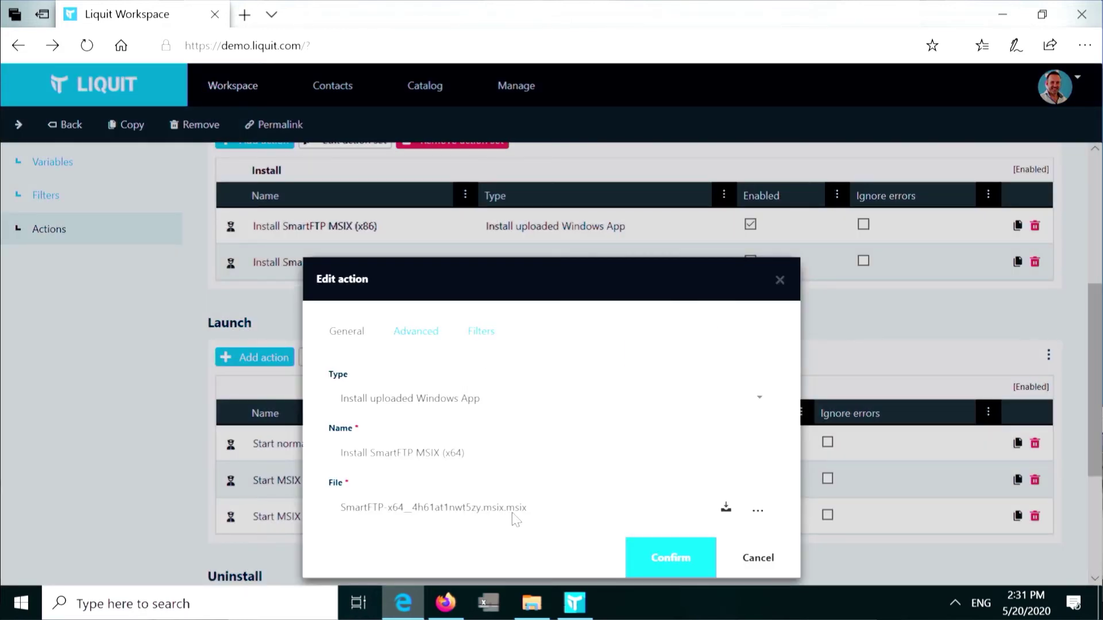
click(484, 343)
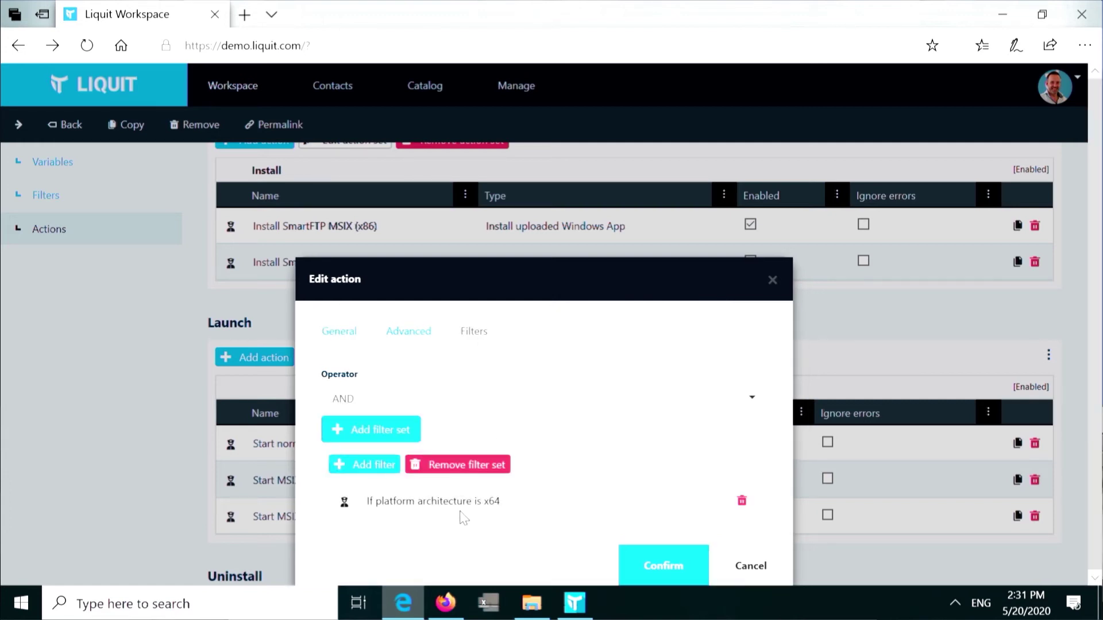
click(747, 570)
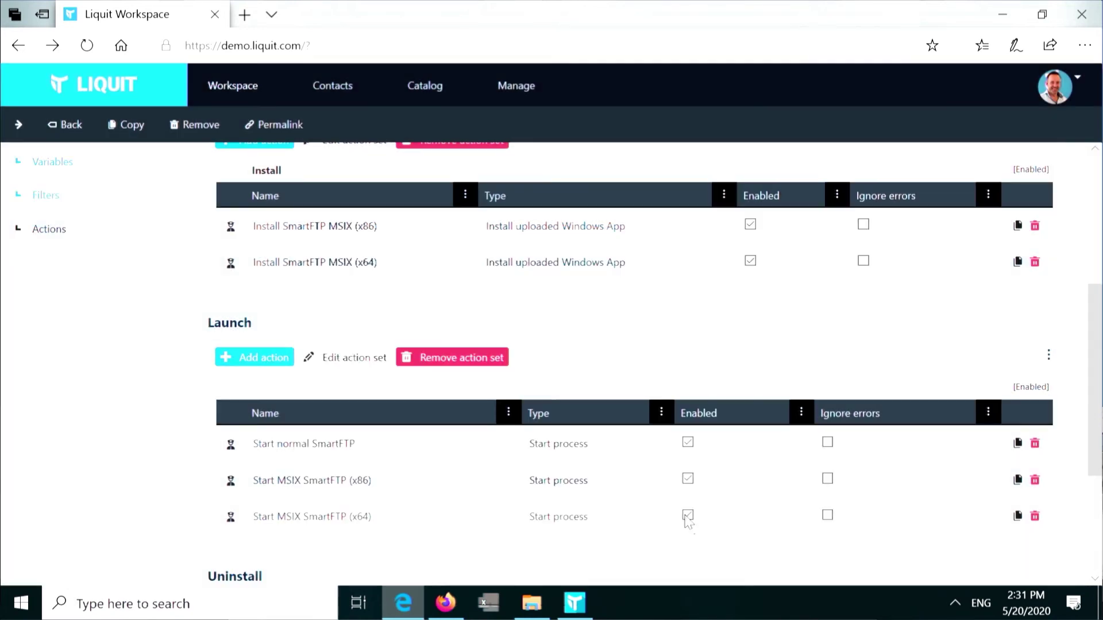
Inspect the process path of the "Start normal SmartFTP" launch action, check the Program Files (x86) folder in File Explorer, and close both.
double_click(317, 449)
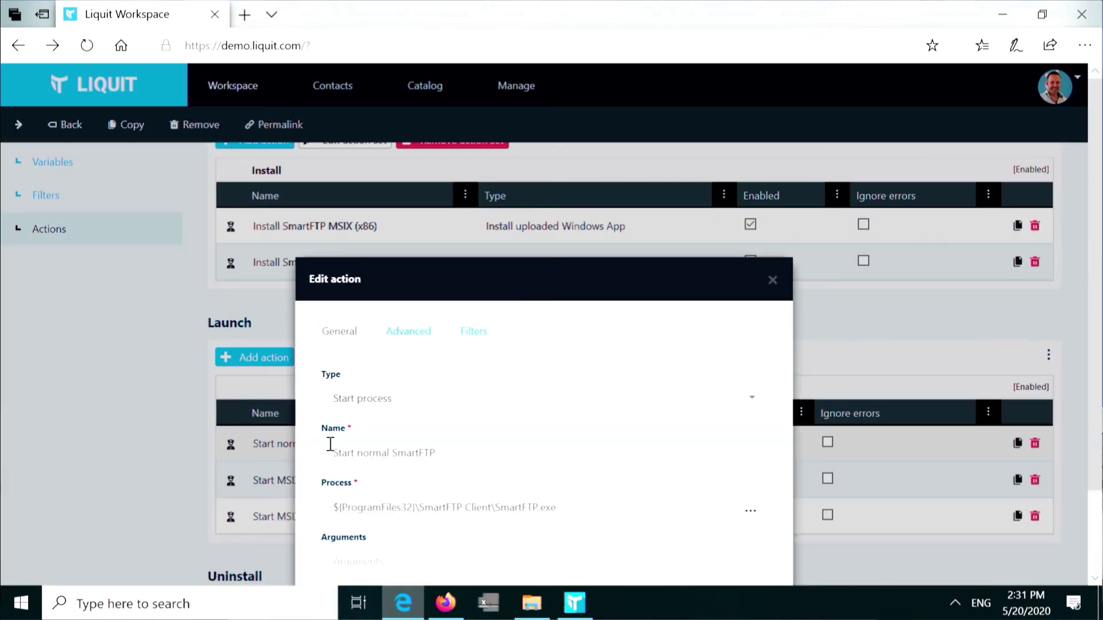
drag(572, 503, 322, 506)
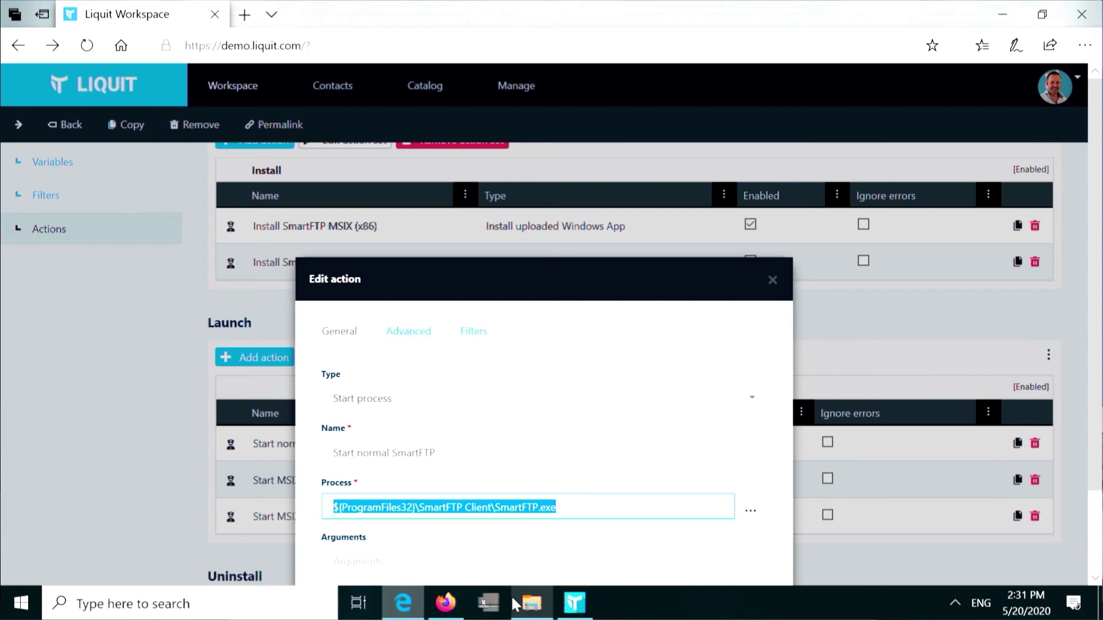
click(531, 603)
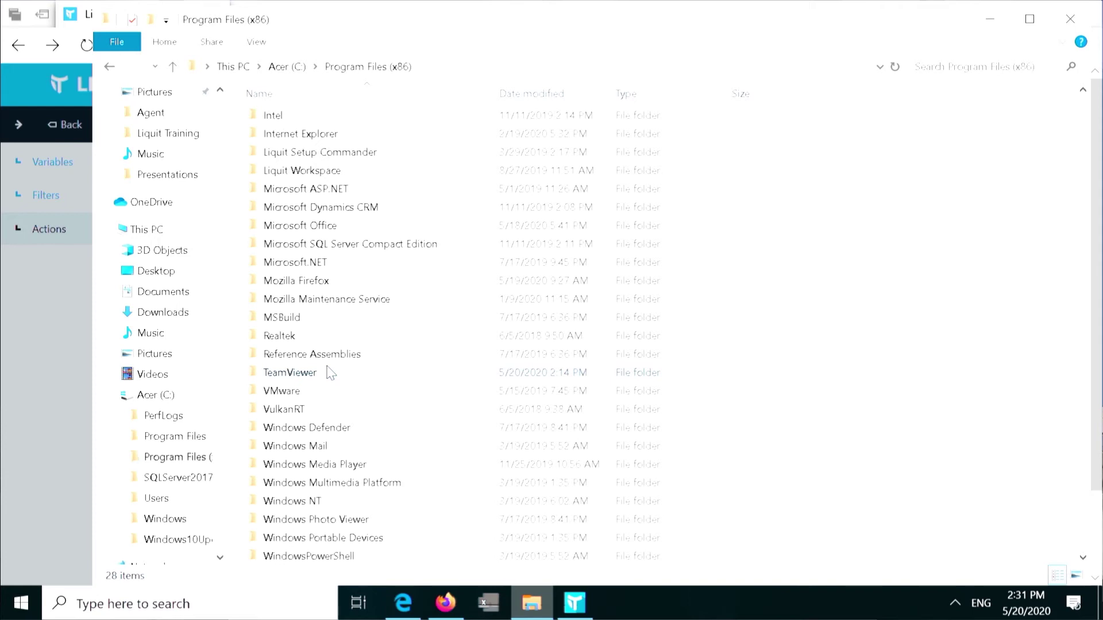
click(1070, 18)
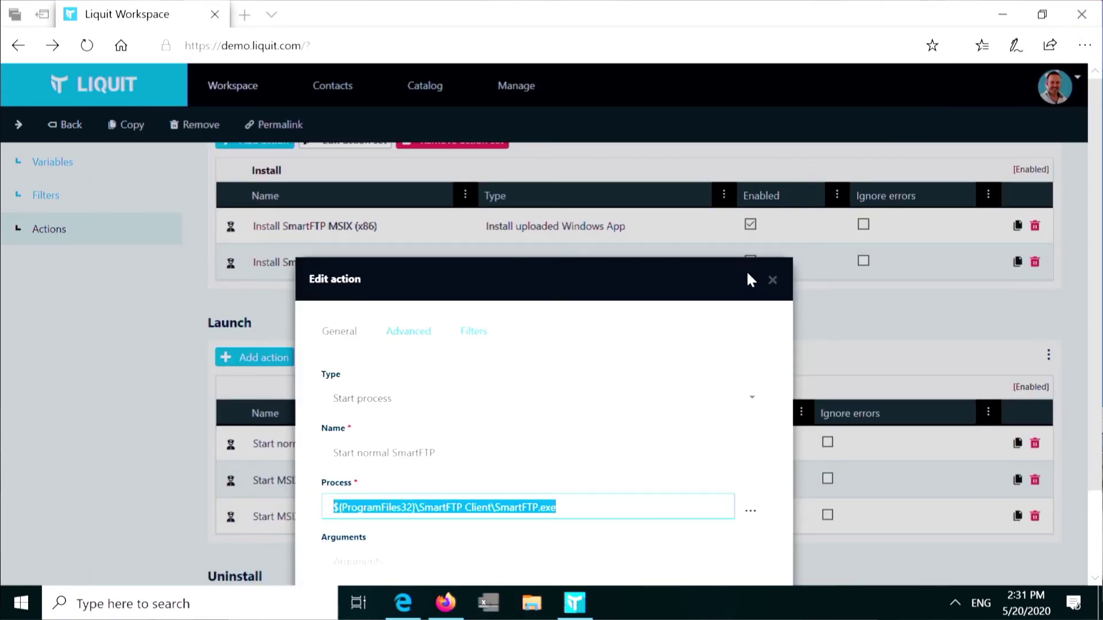
click(771, 279)
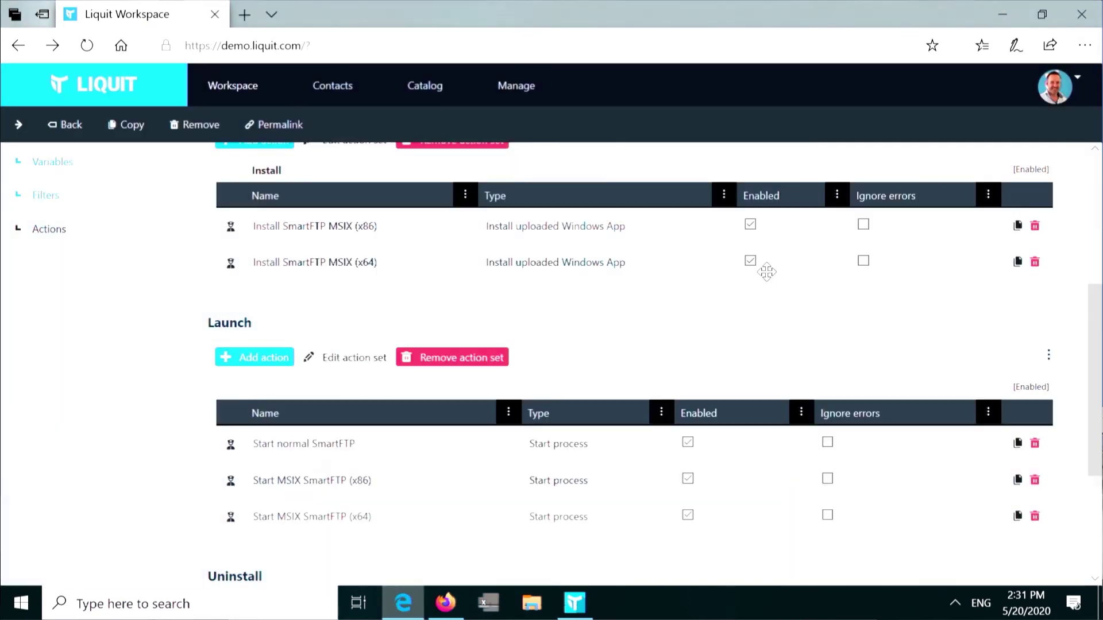
Inspect the "Start MSIX SmartFTP (x64)" launch action, close it without saving, and review the package's uninstall actions.
click(300, 517)
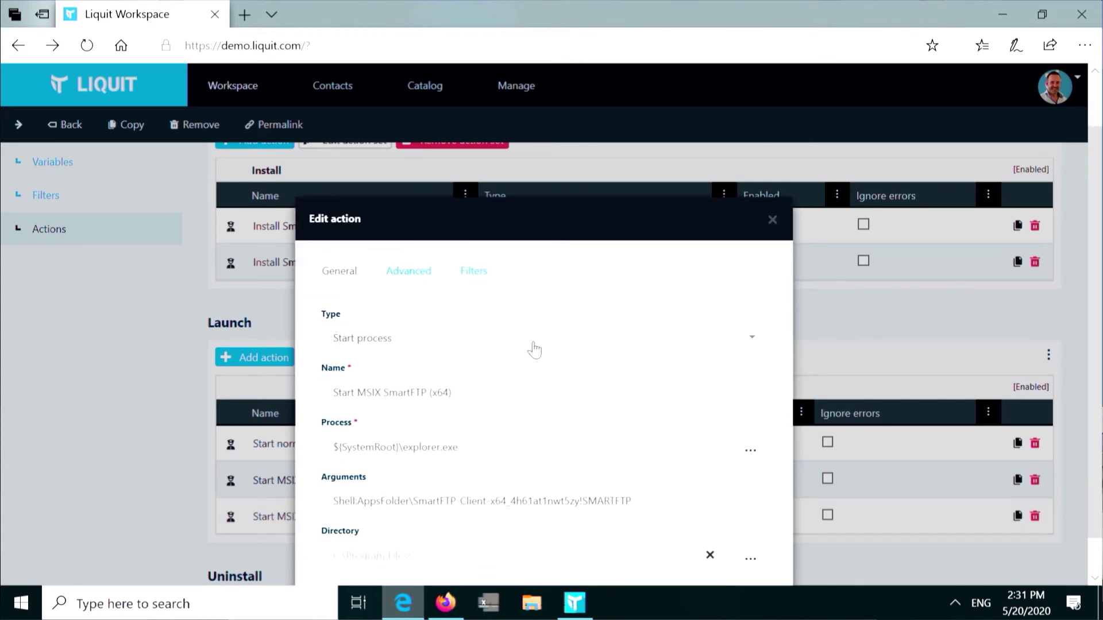
click(773, 218)
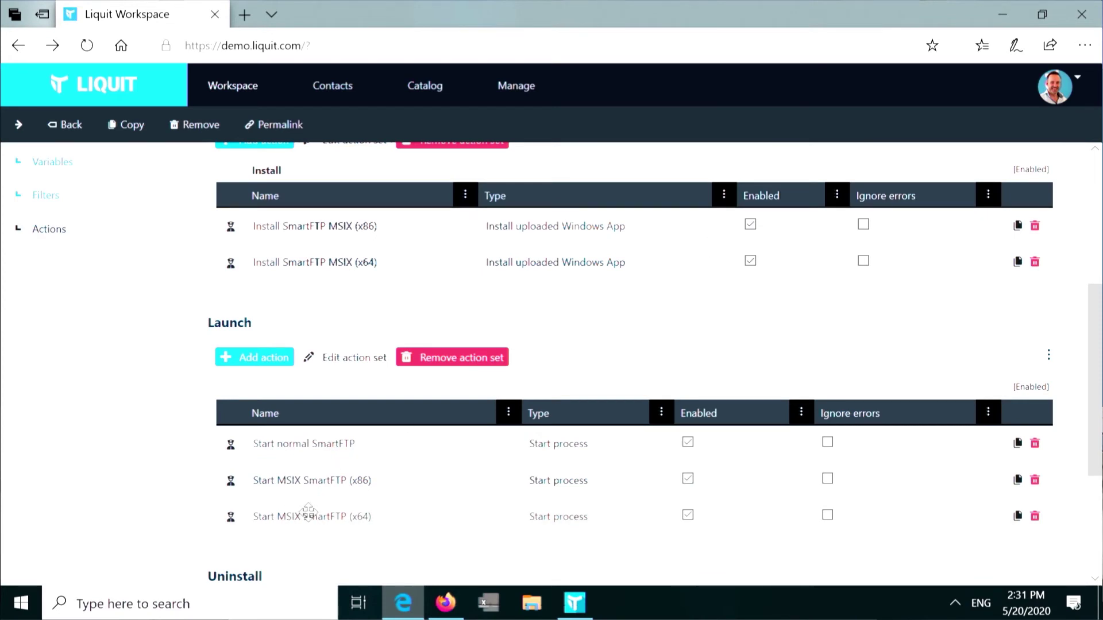
drag(1095, 417, 1098, 508)
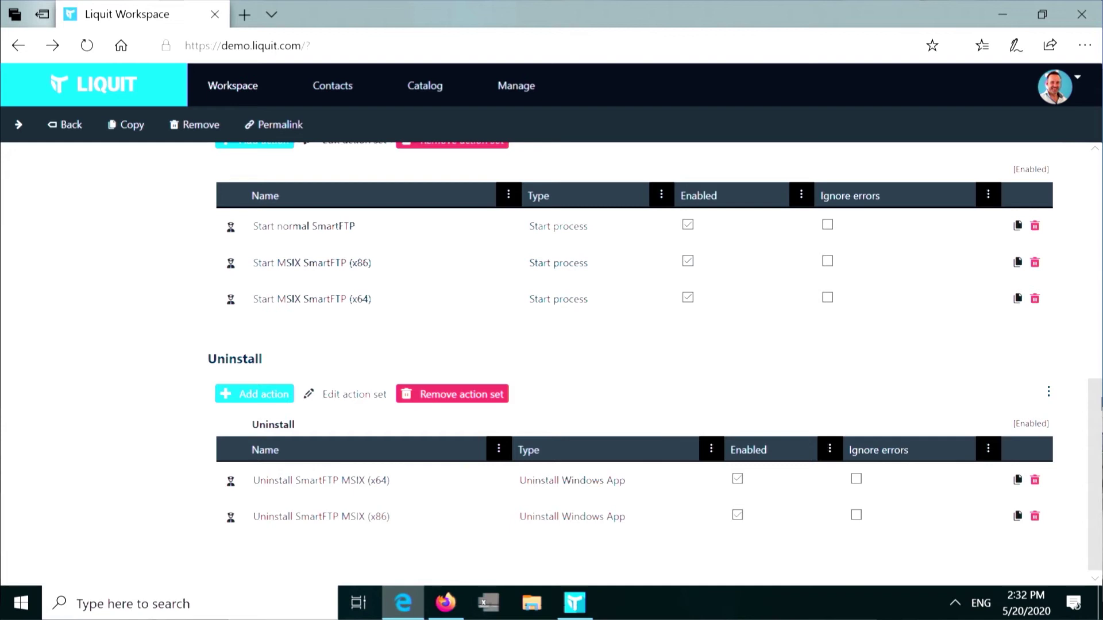
drag(1097, 382, 1099, 166)
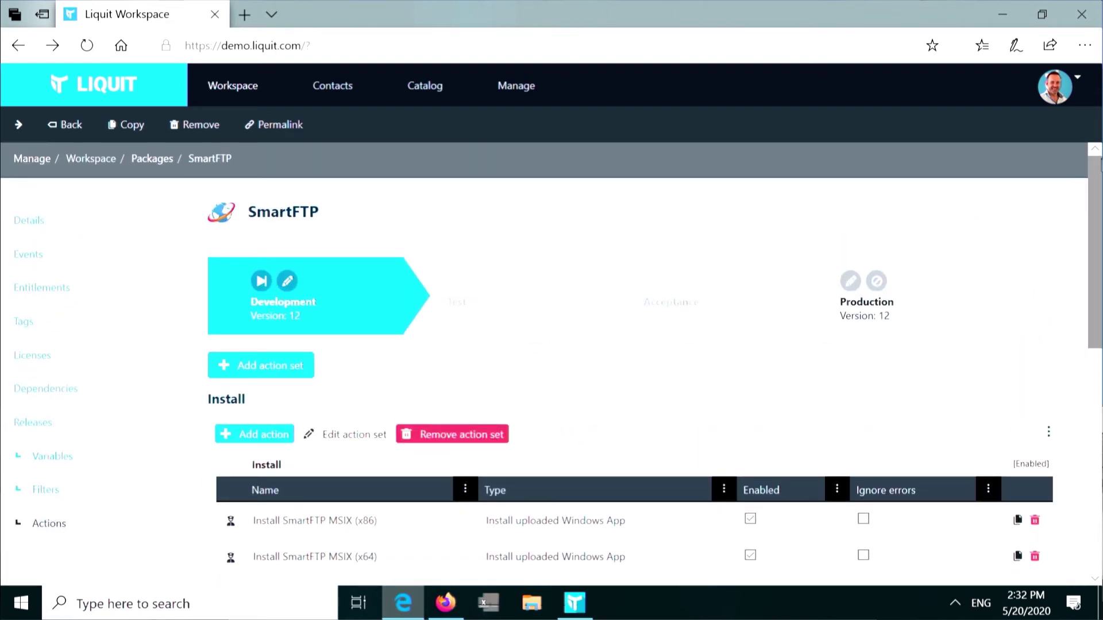
Return to the workspace, launch the Paint smart icon, and close Paint.
click(226, 97)
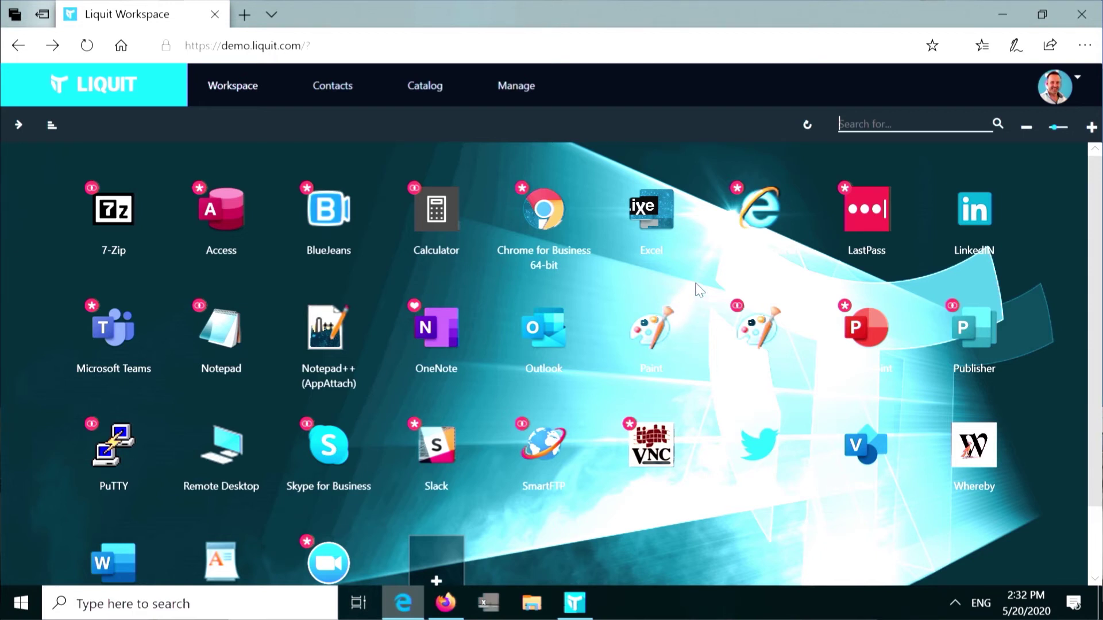
click(742, 331)
click(741, 331)
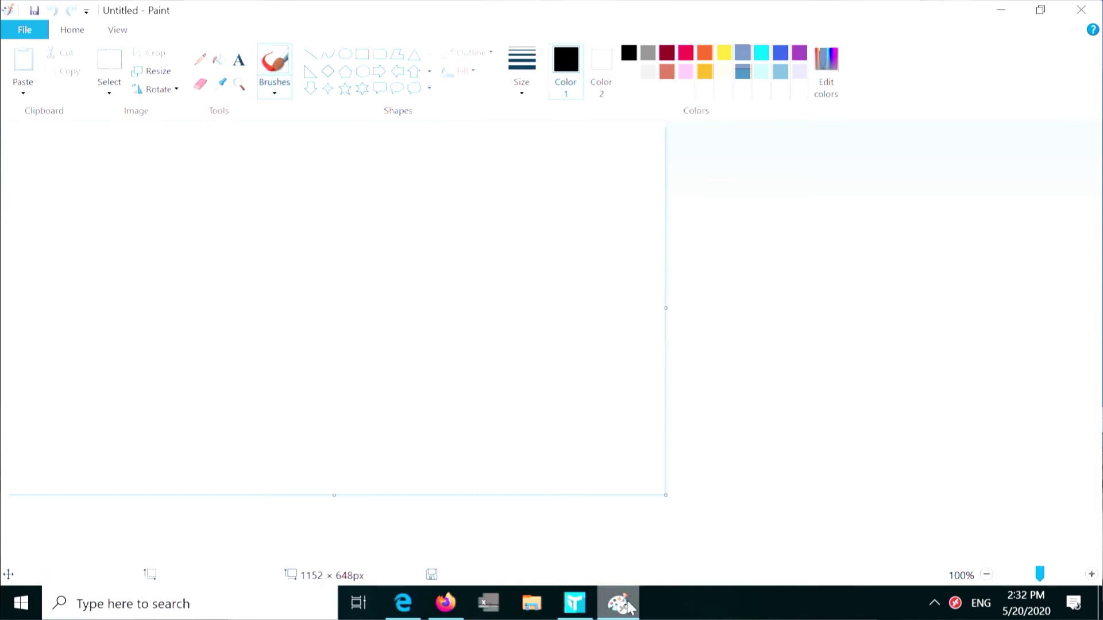
click(1080, 10)
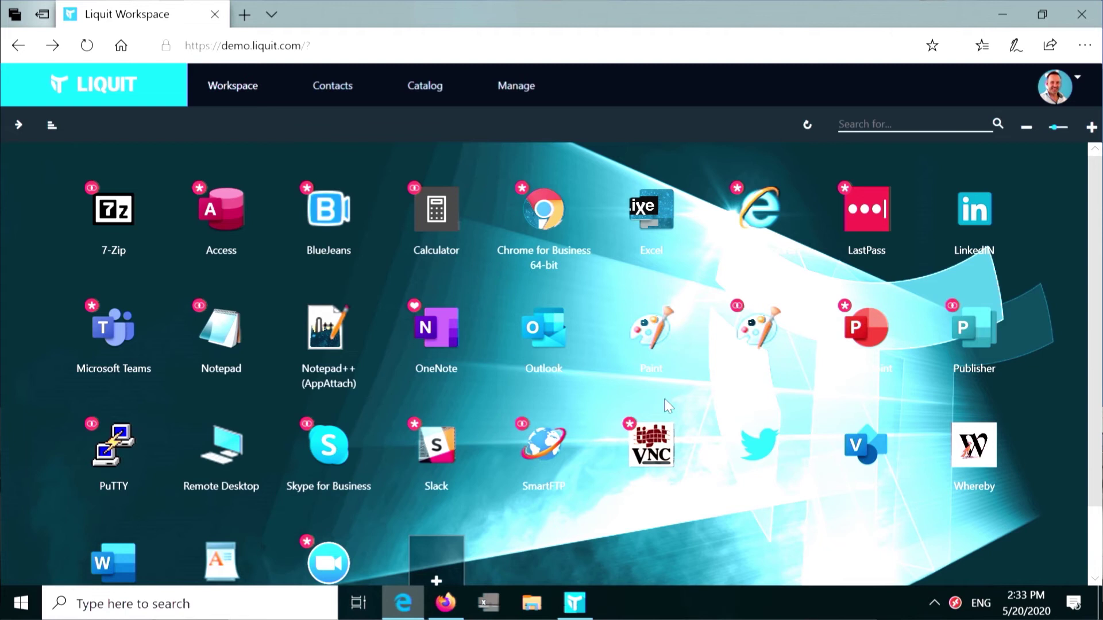
Open the management page of the Paint package and show its launch actions.
right_click(764, 355)
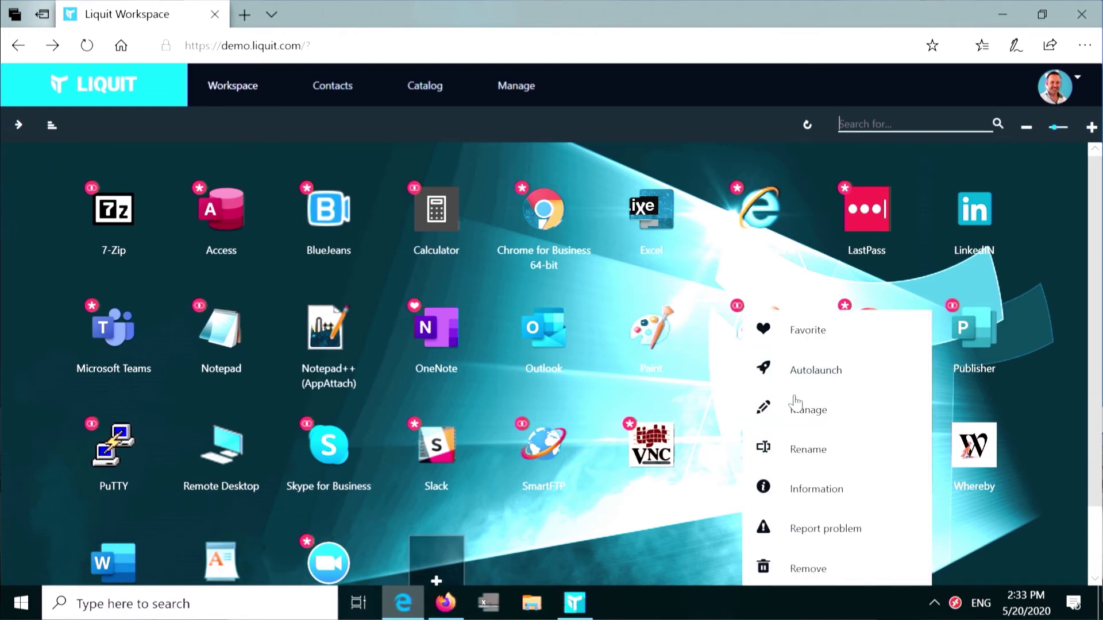
click(803, 410)
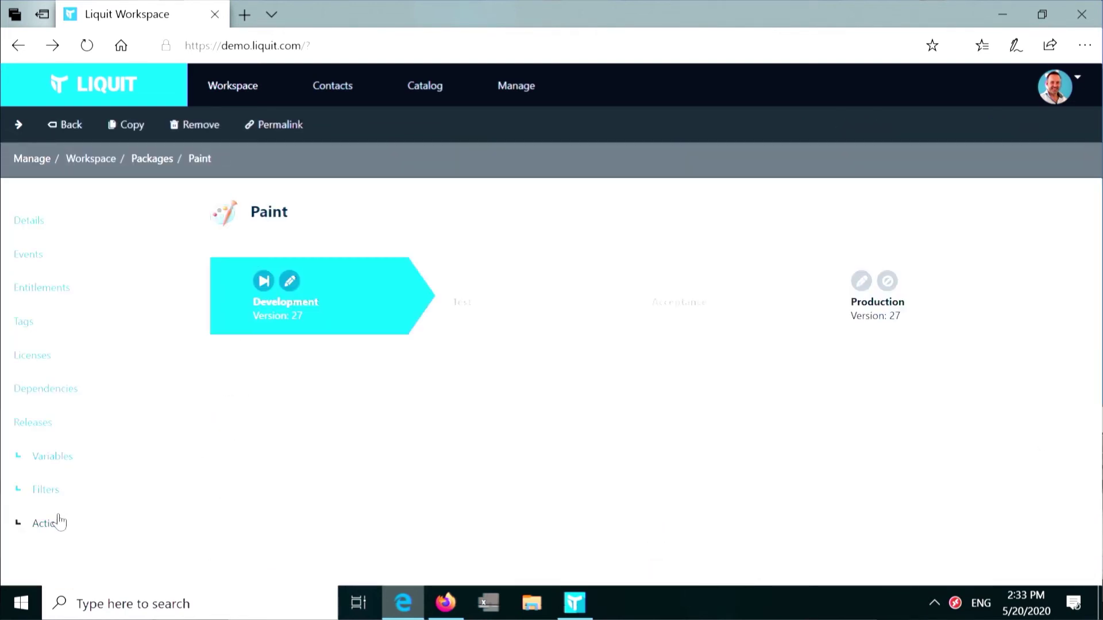
click(60, 523)
scroll(1094, 363, down, 1)
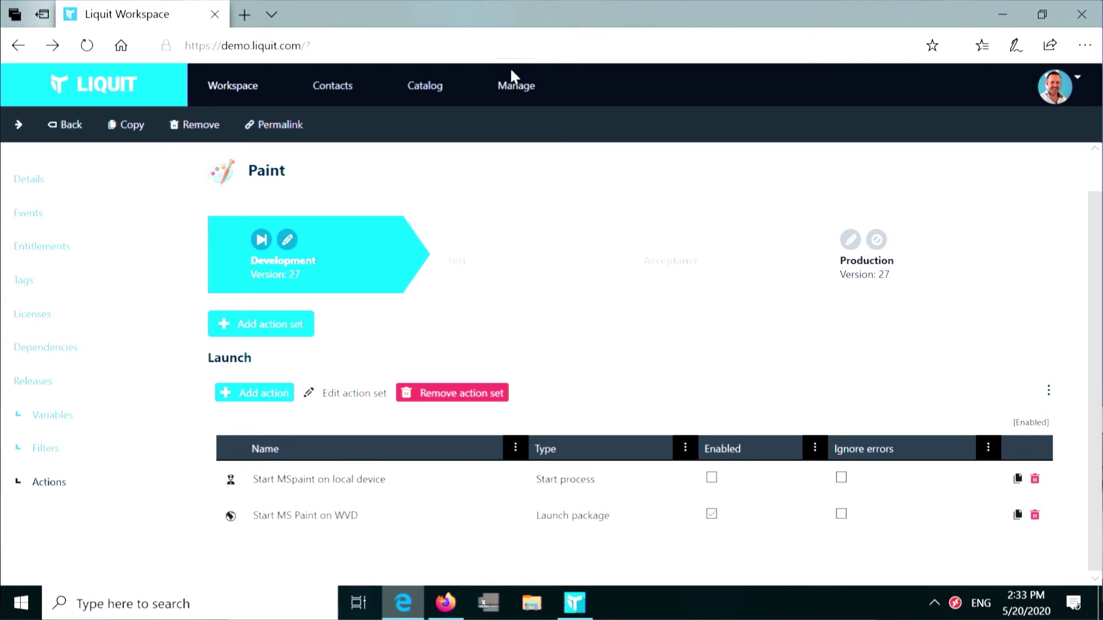
Review the DEMOSYNC, Setup Store and WVD automation connectors and open the WVD connector.
click(510, 92)
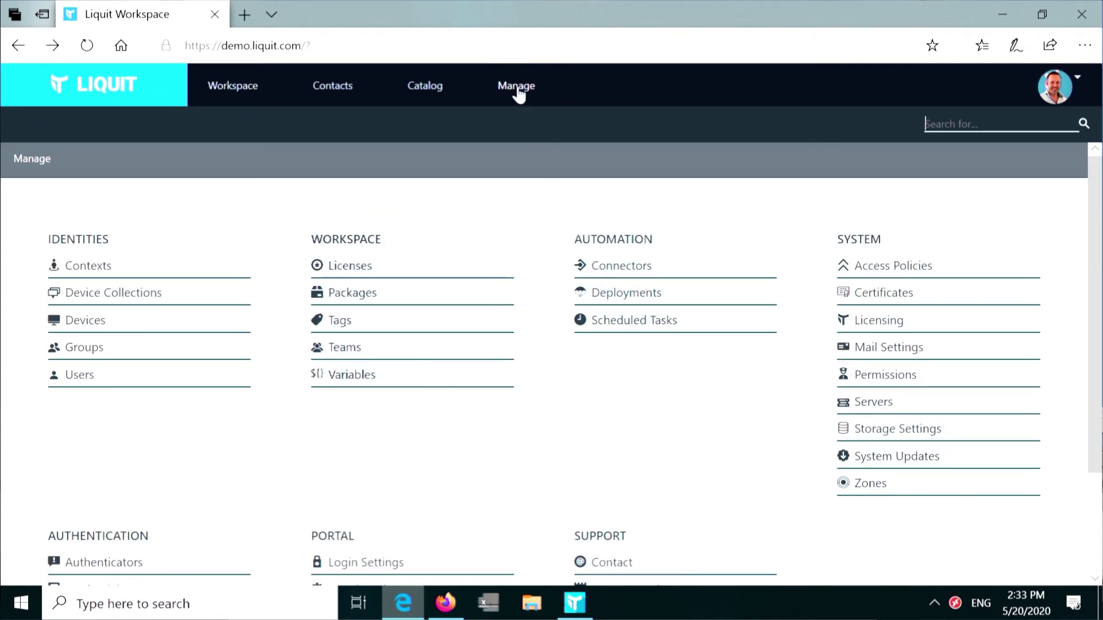
click(608, 266)
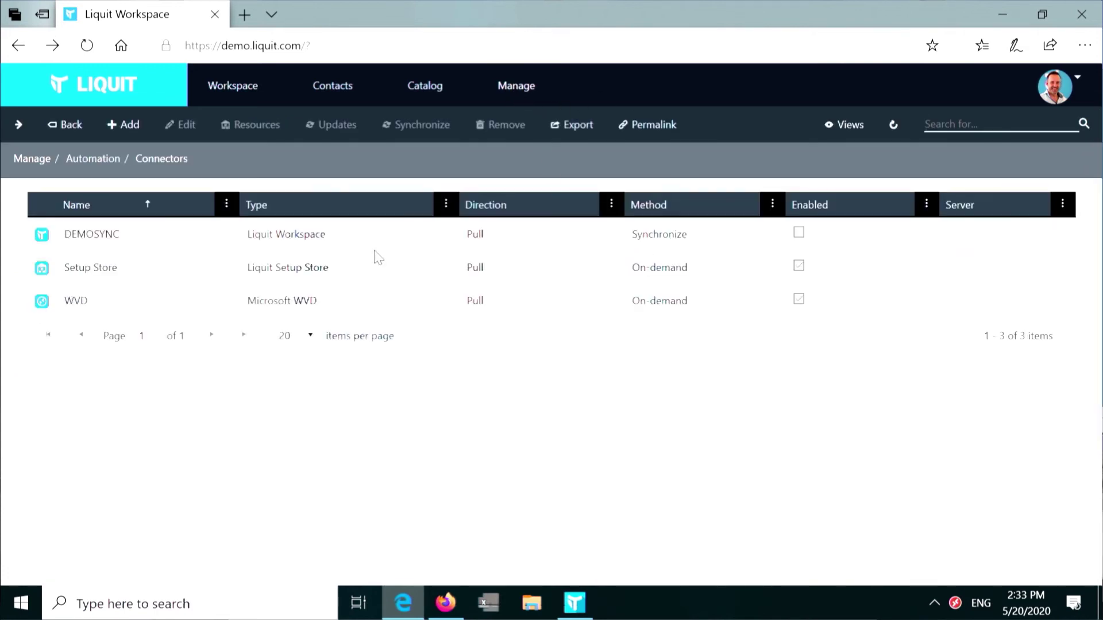
click(99, 300)
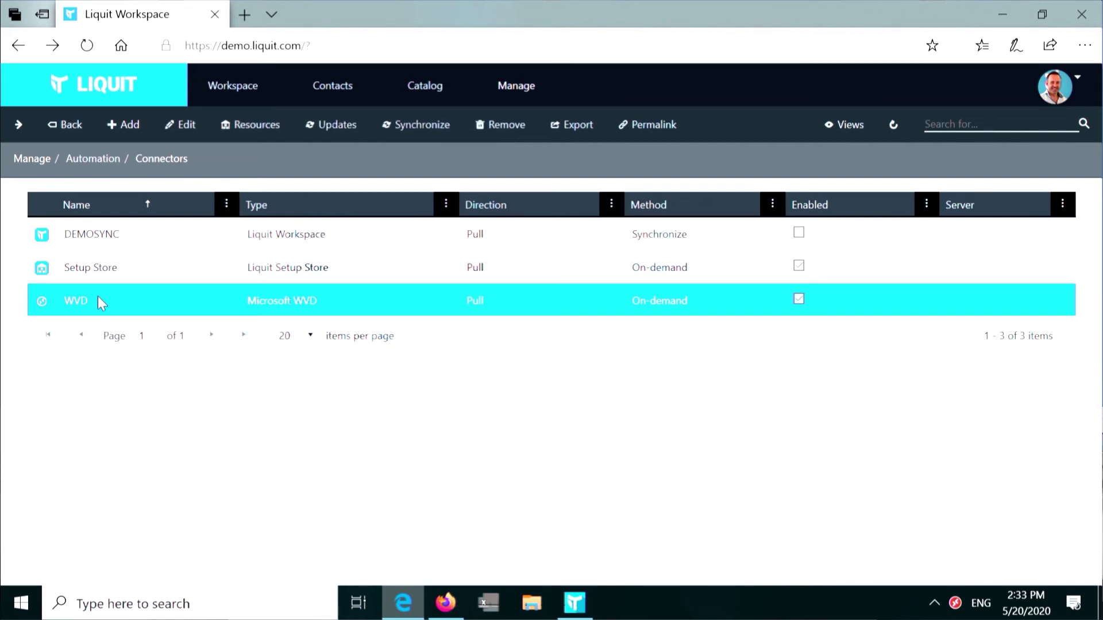
click(112, 240)
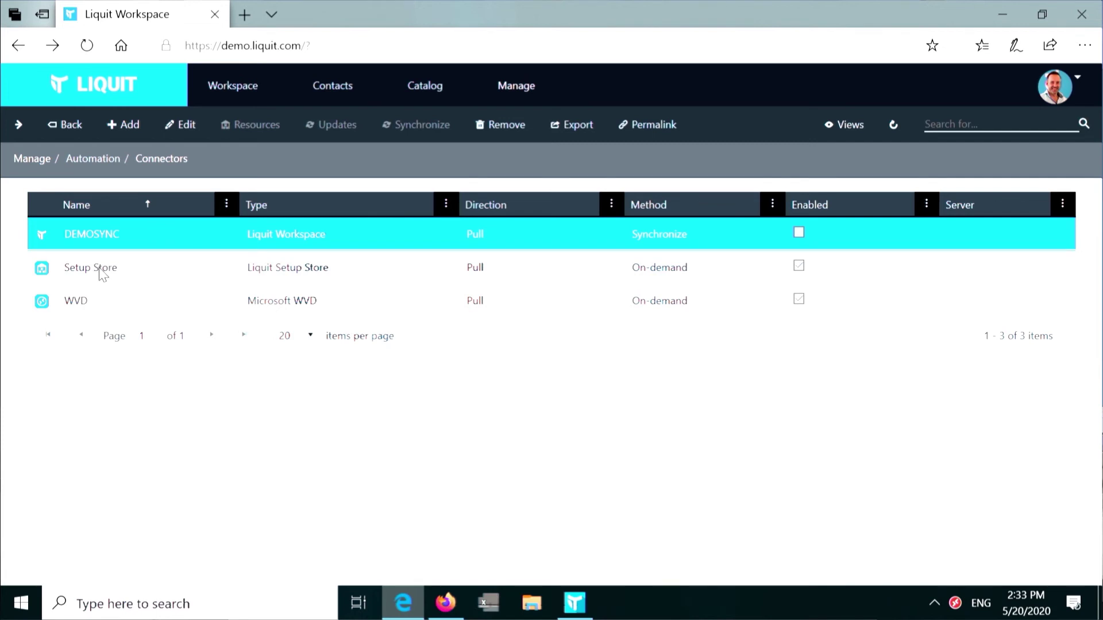
click(99, 267)
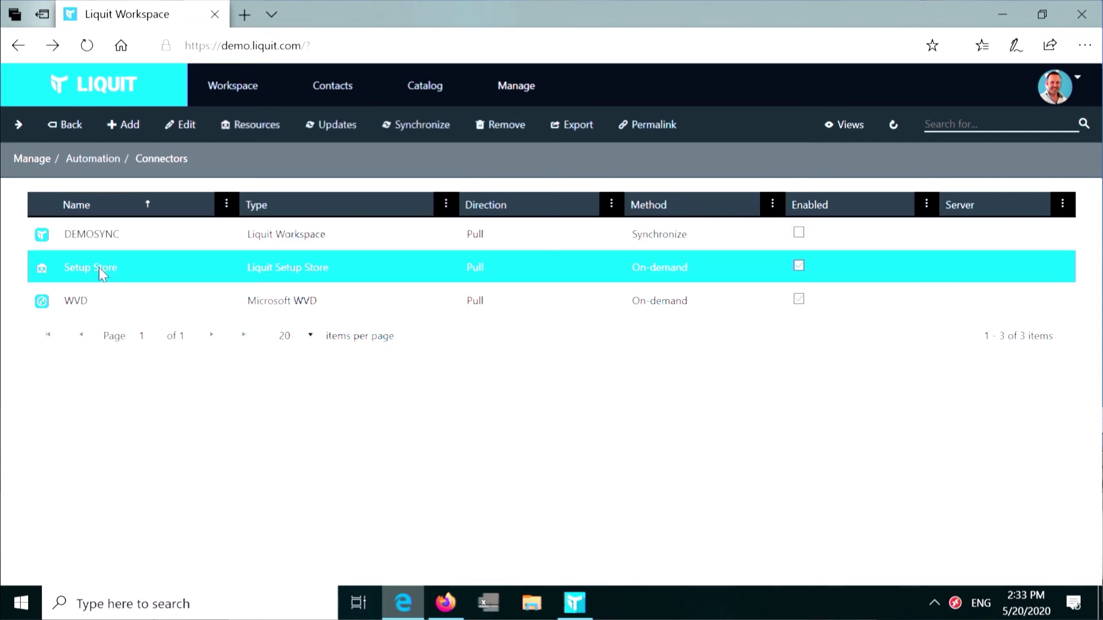
click(91, 299)
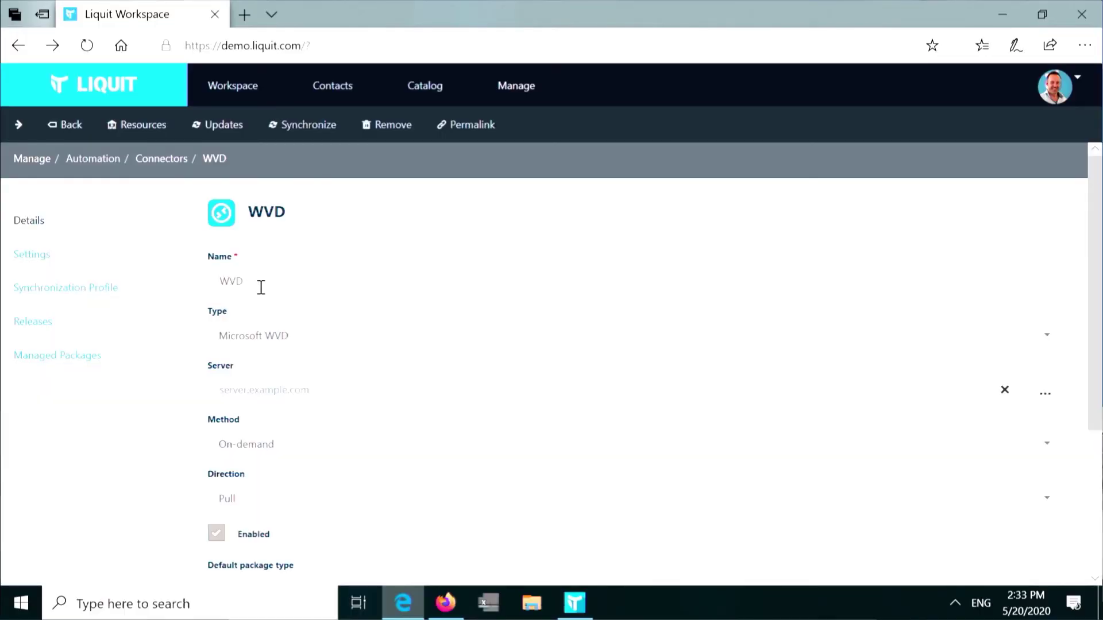
Show the WVD connector's settings and highlight the "/api" part of its URL.
click(57, 258)
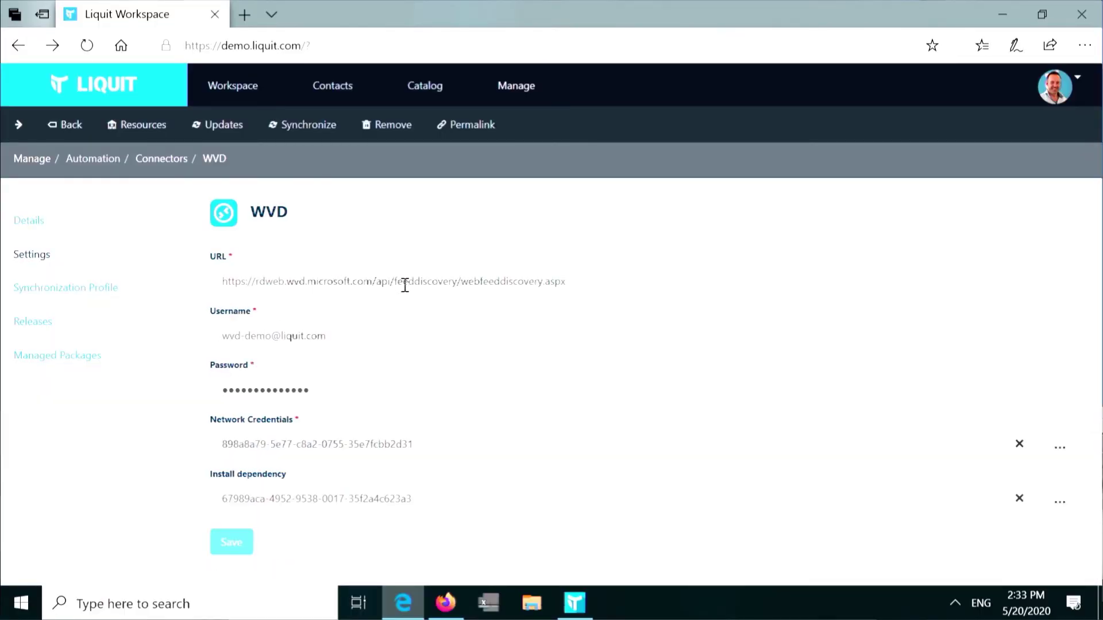
drag(373, 282, 395, 290)
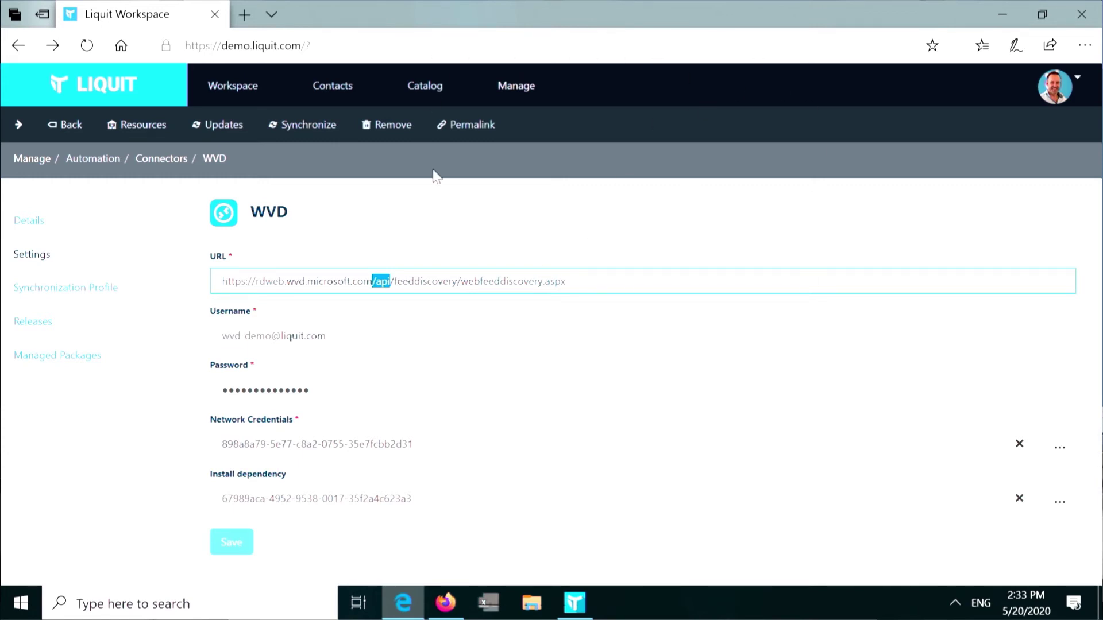
click(405, 225)
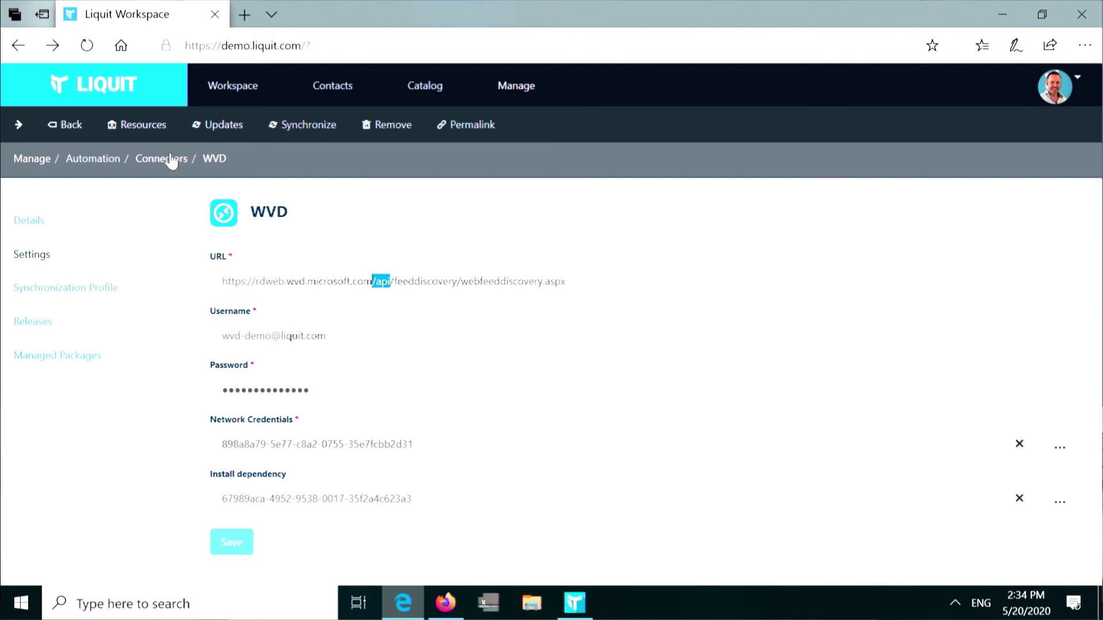
Start creating packages from all the WVD connector's resources, from Edge to Wordpad, published to Production with existing packages updated.
click(156, 130)
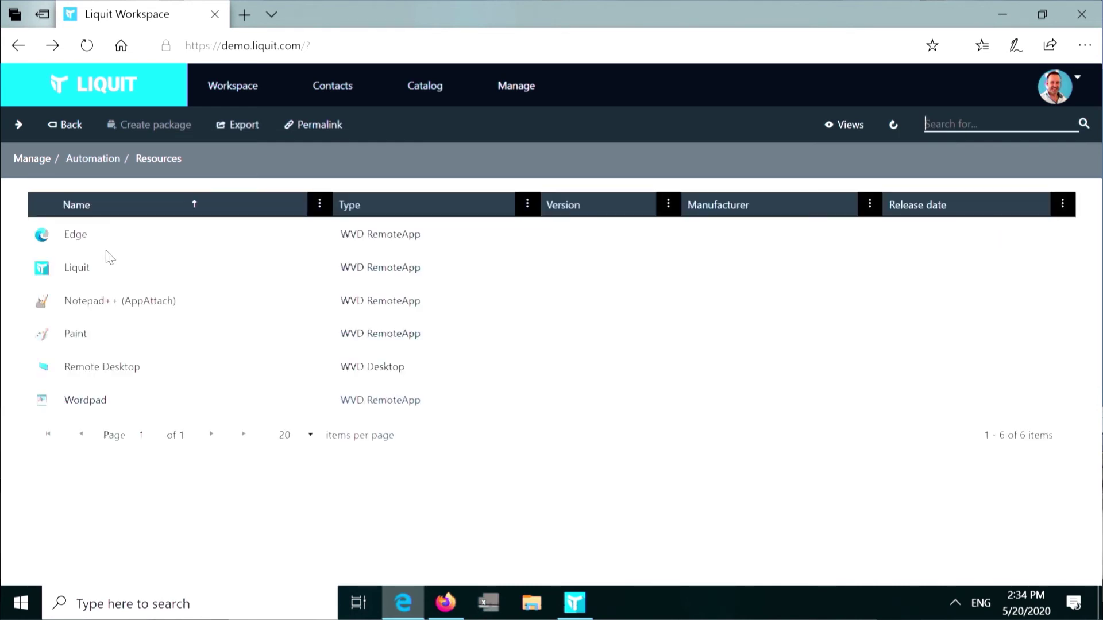
click(106, 248)
shift+click(97, 396)
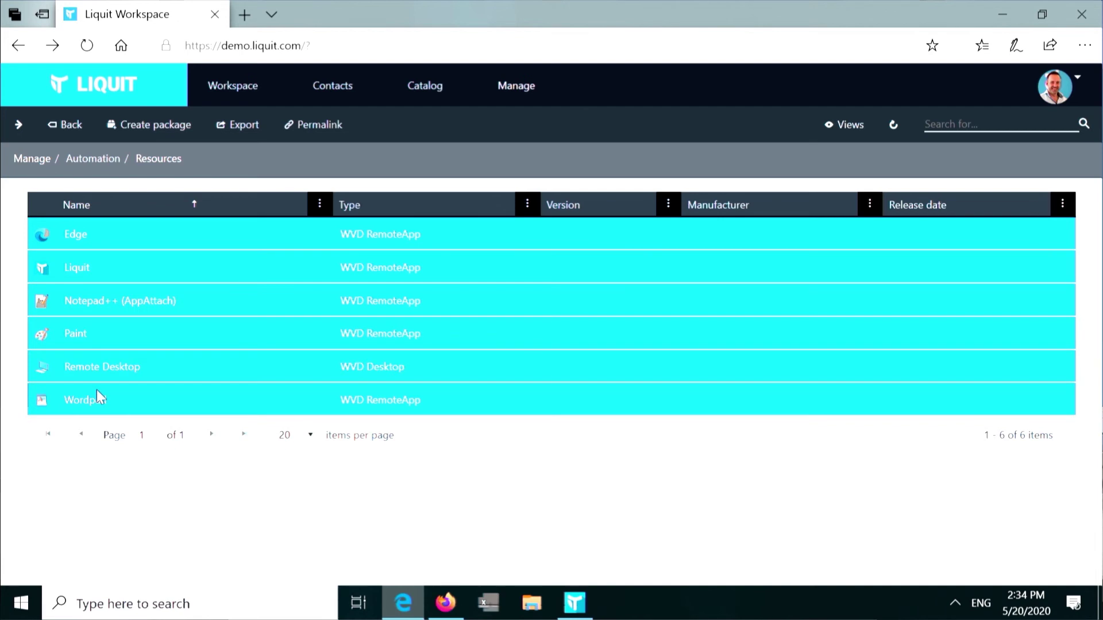
click(171, 131)
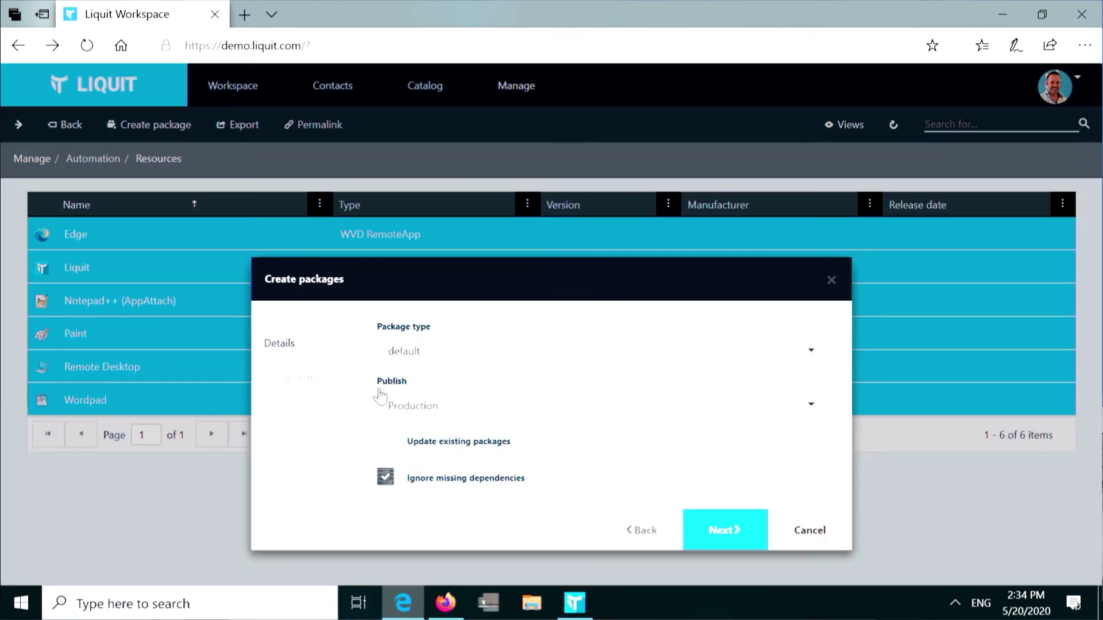
click(385, 440)
click(746, 544)
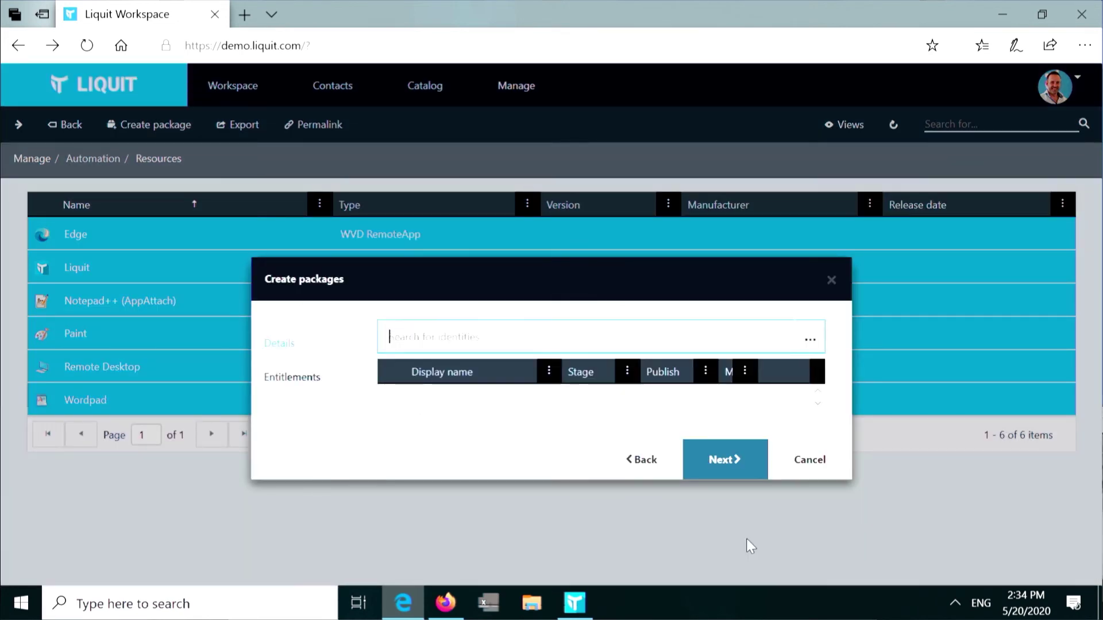
Entitle the presenter's user account to the packages at the Production stage with Catalog publishing, run the package creation, and close the progress dialog.
text(nico)
click(596, 371)
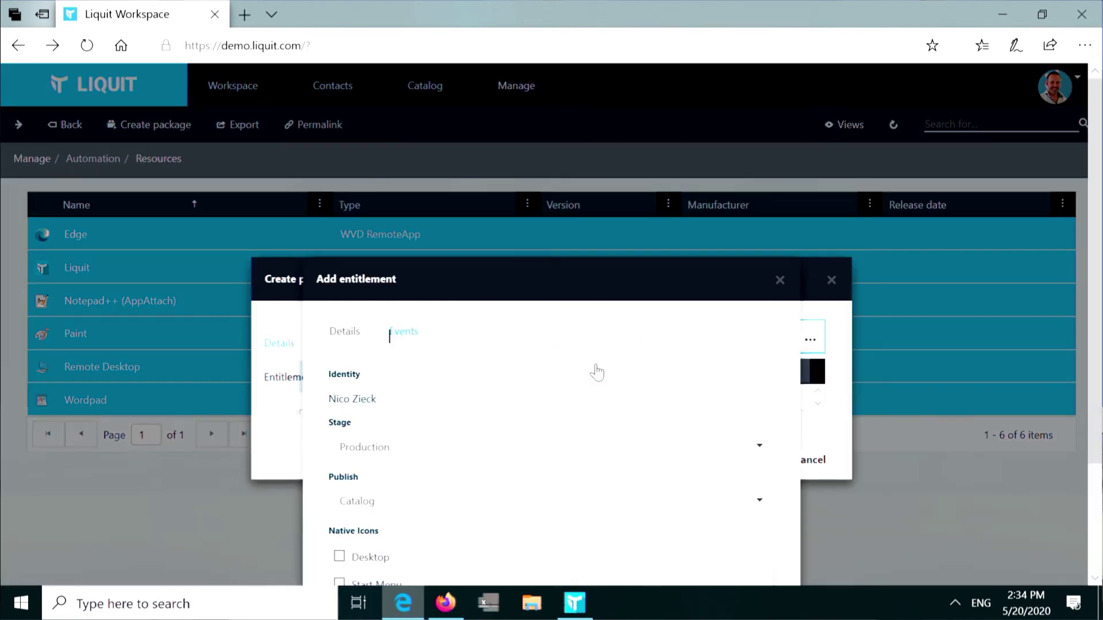
click(666, 565)
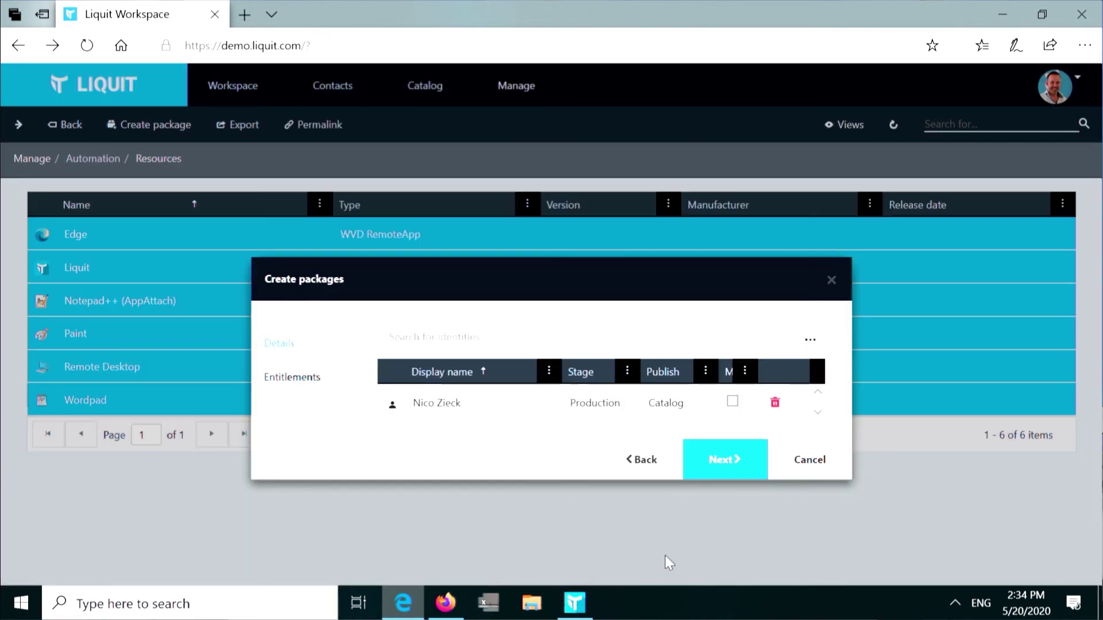
click(741, 460)
click(727, 518)
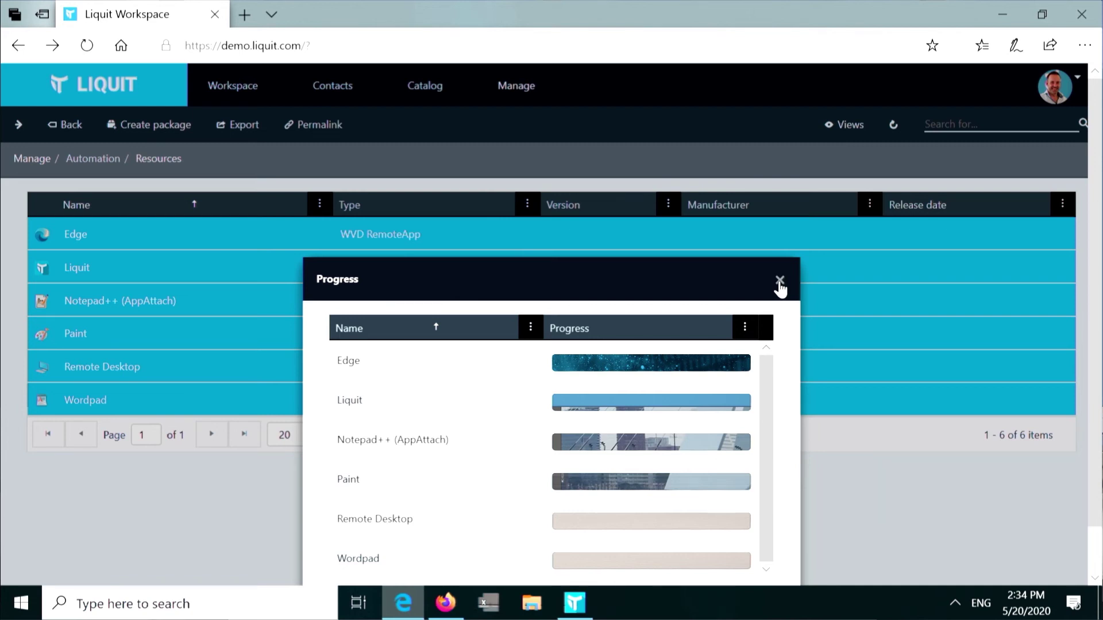
click(779, 282)
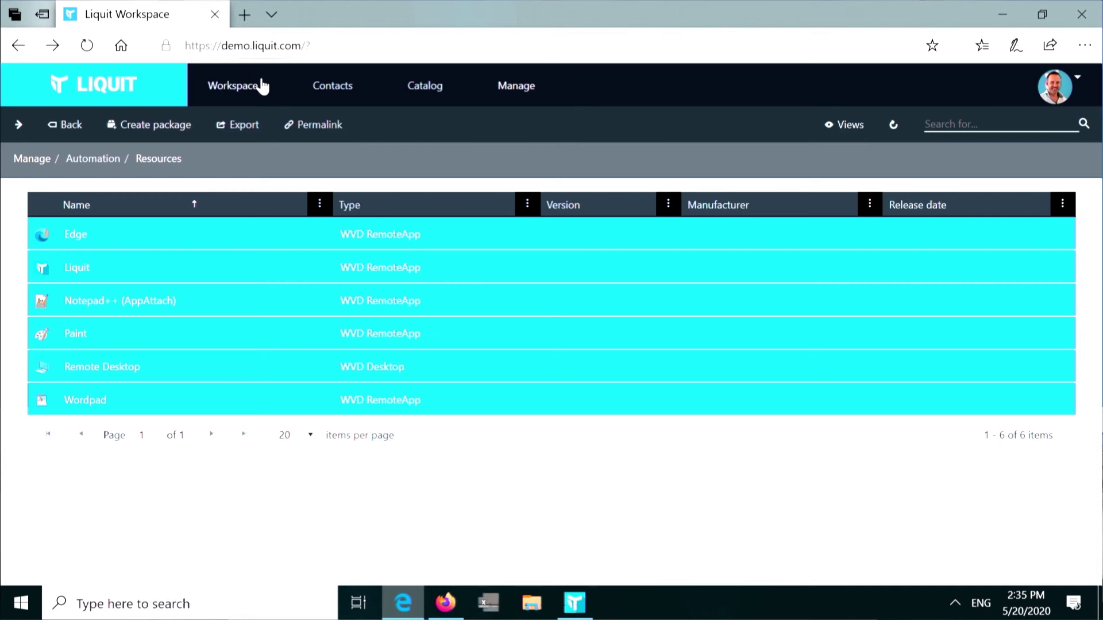
Return to the workspace, open the management page of the 7-Zip package, and show its install and launch actions.
click(278, 89)
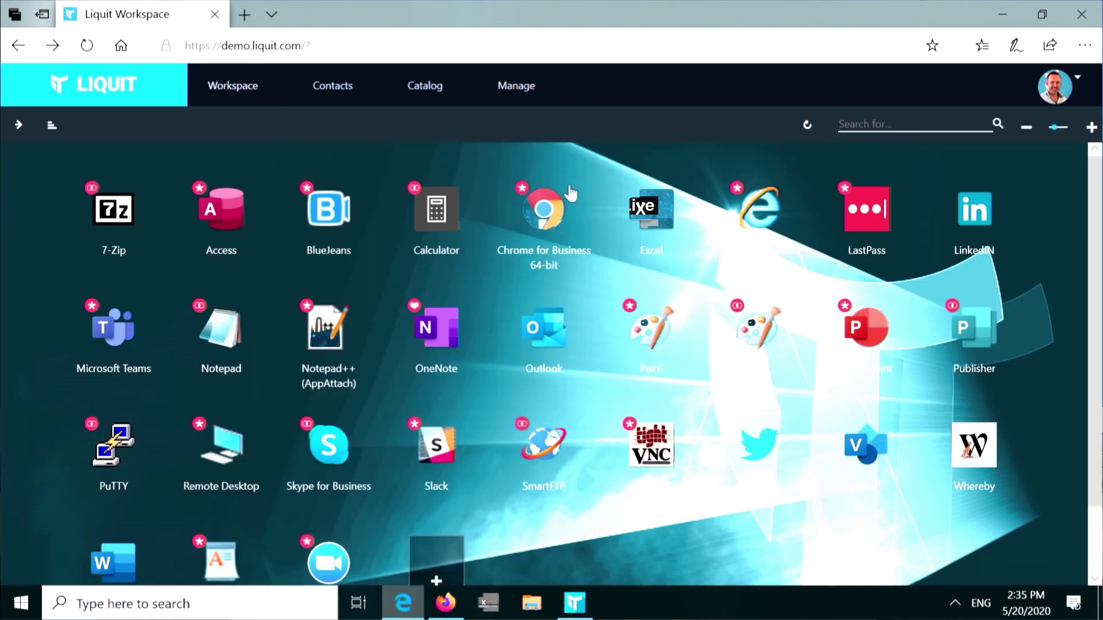
right_click(106, 213)
click(148, 310)
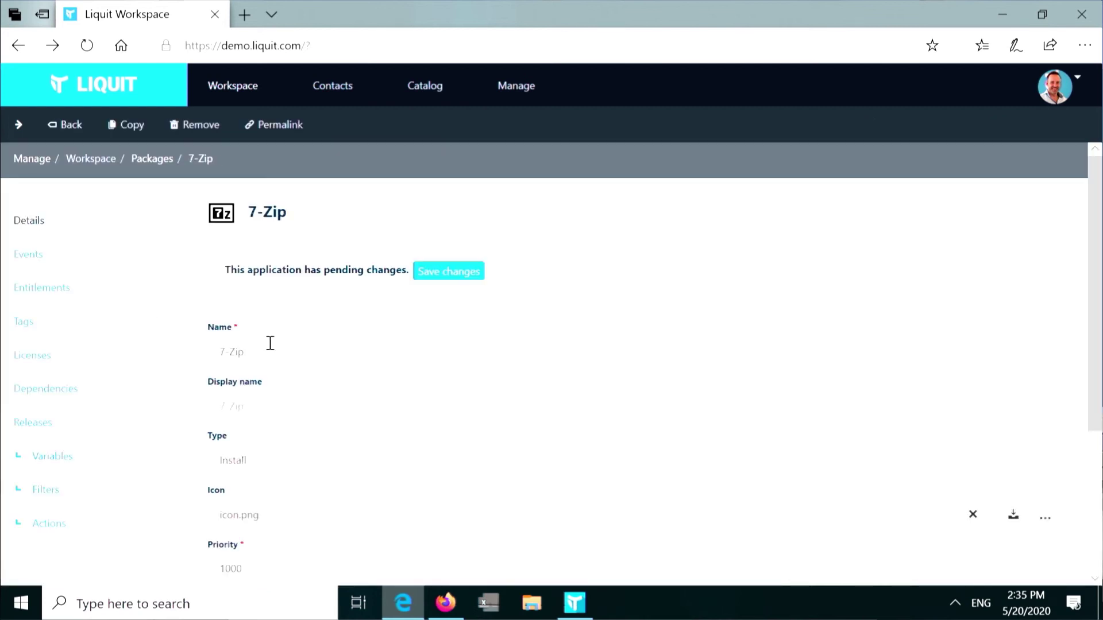
click(54, 522)
drag(1092, 259, 1092, 393)
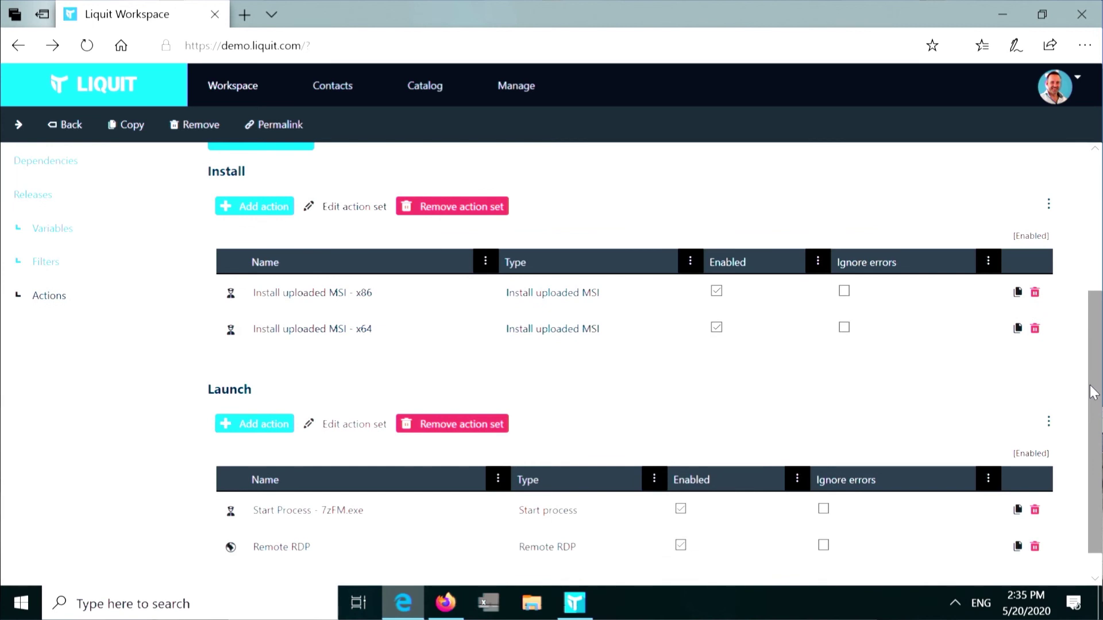
Start a new action in the 7-Zip package's Install set and examine the available action types, from printer to drive mappings.
click(233, 218)
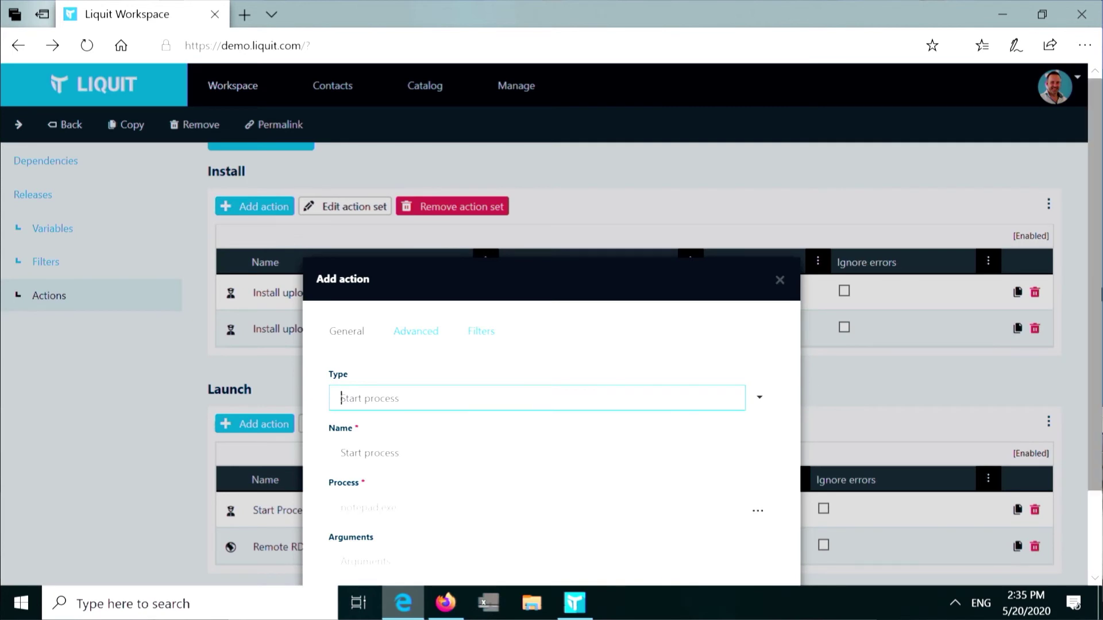
click(758, 295)
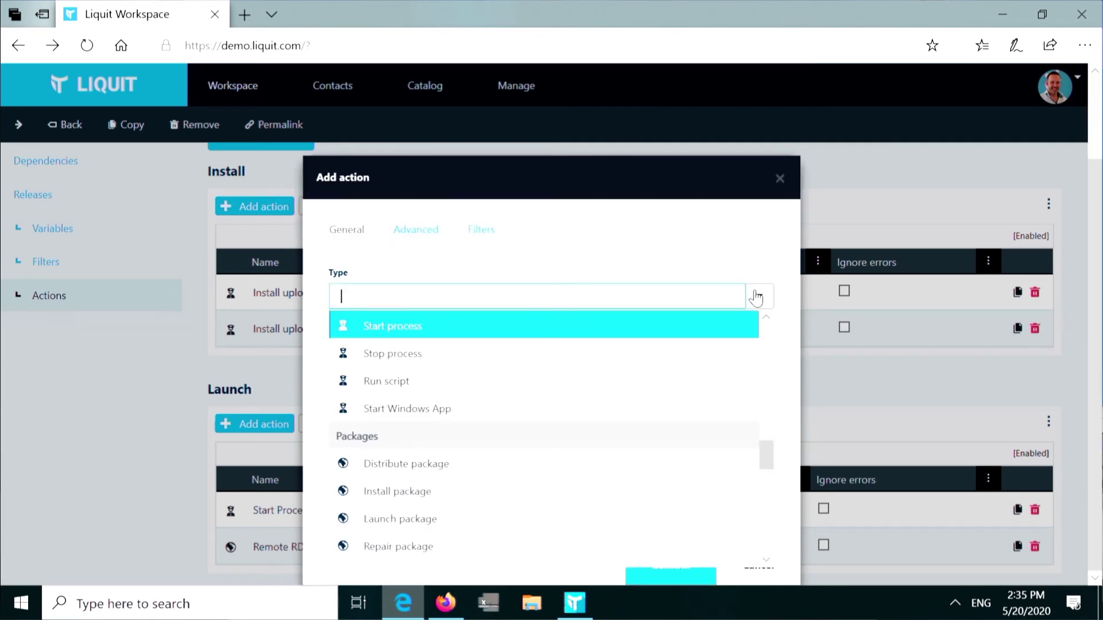
scroll(598, 422, up, 5)
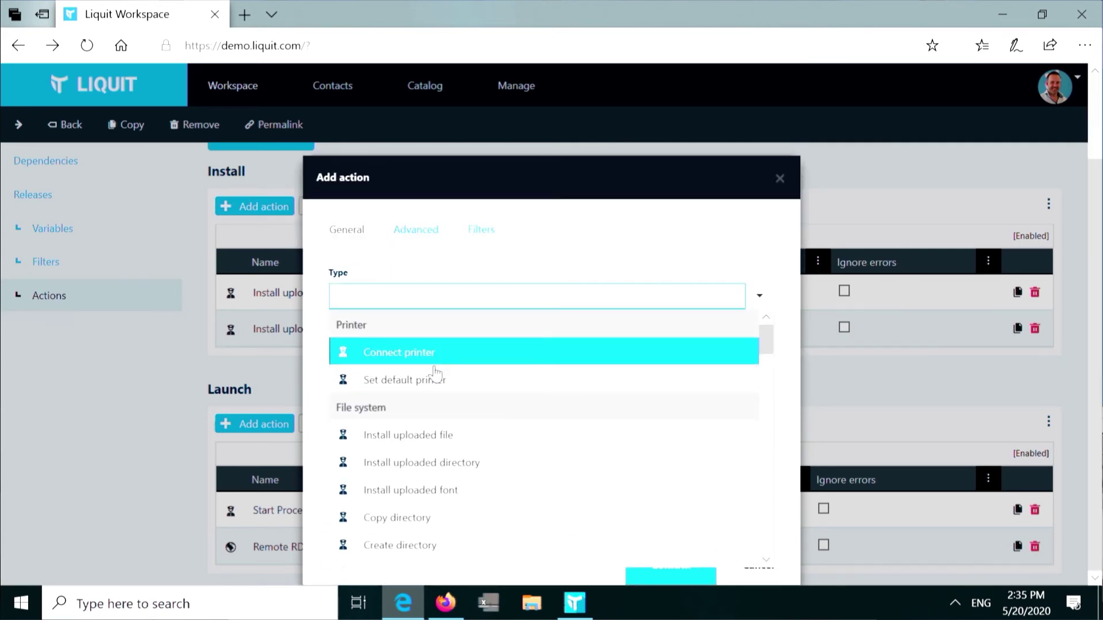
scroll(424, 442, down, 3)
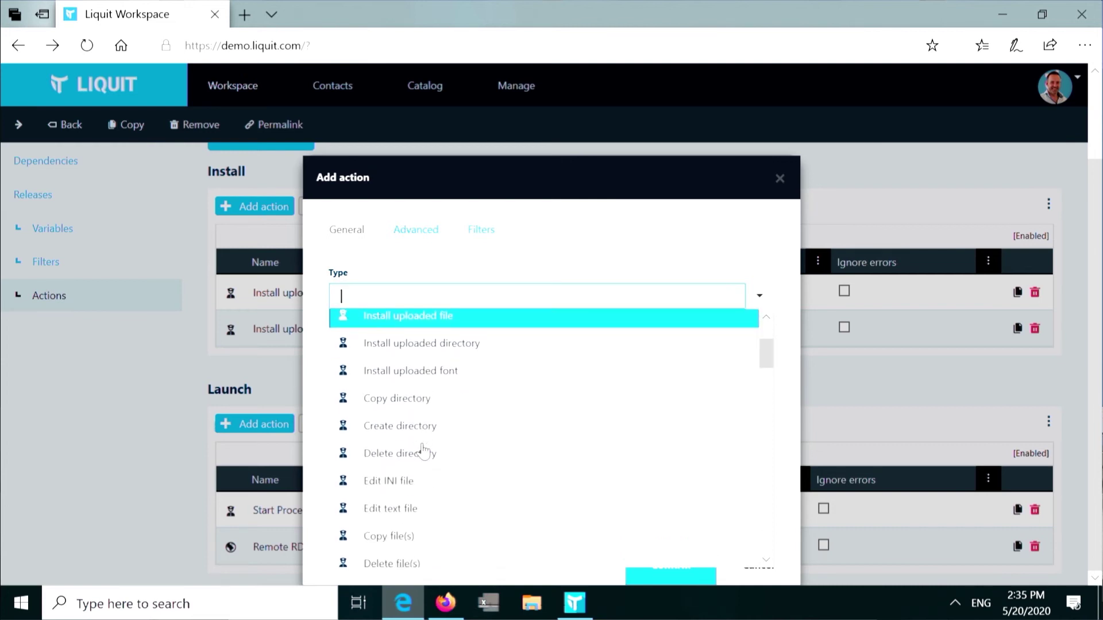
scroll(423, 452, down, 6)
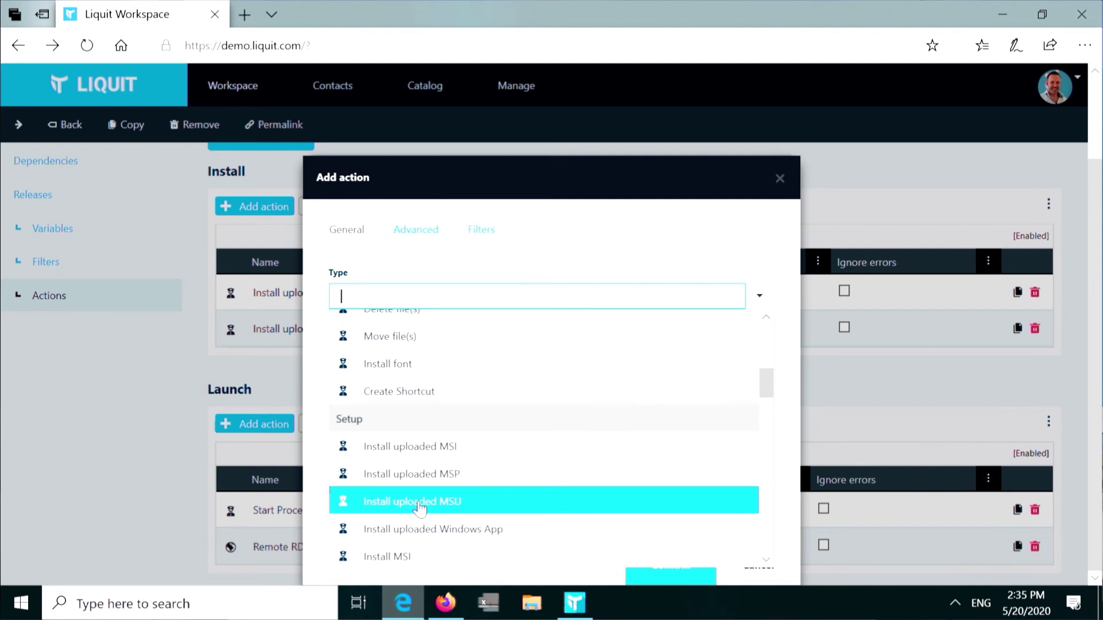
scroll(419, 508, down, 1)
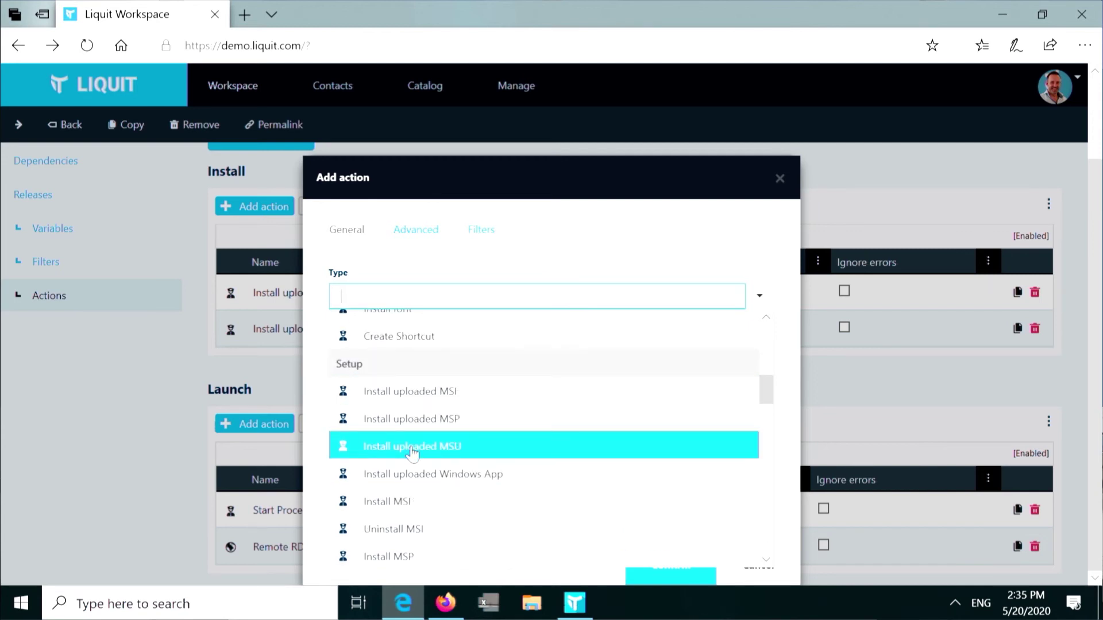
scroll(411, 452, down, 2)
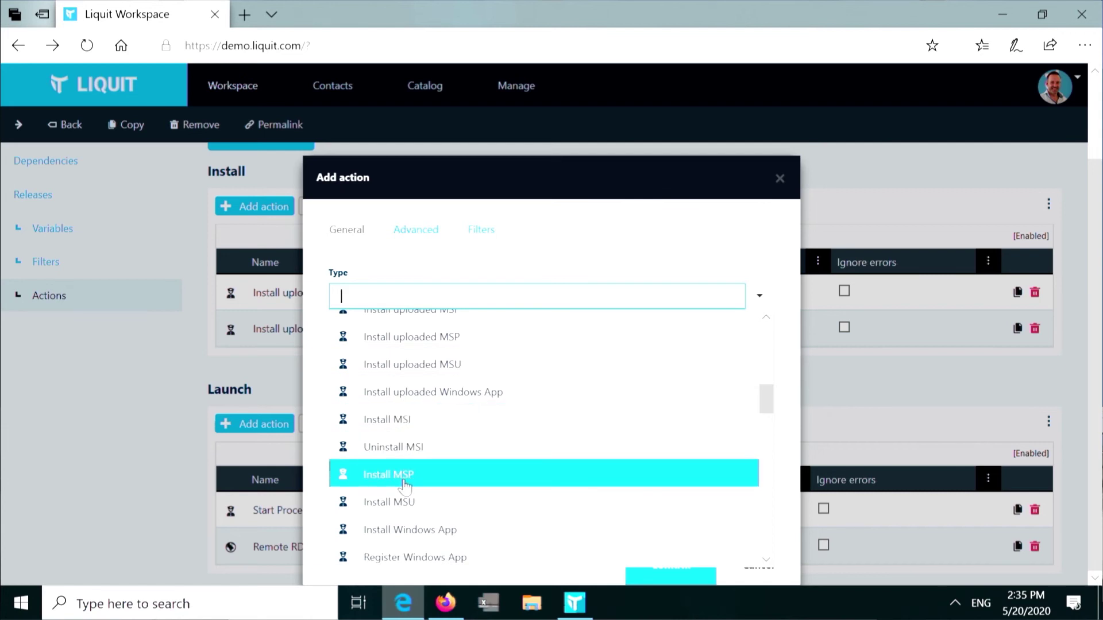
scroll(405, 485, down, 2)
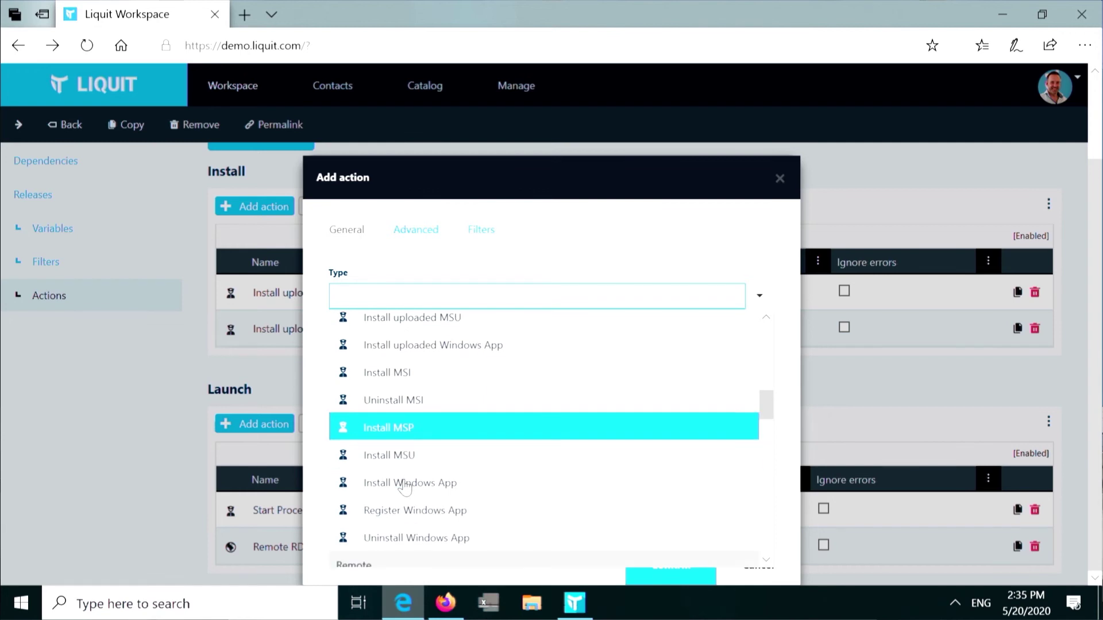
scroll(405, 486, down, 3)
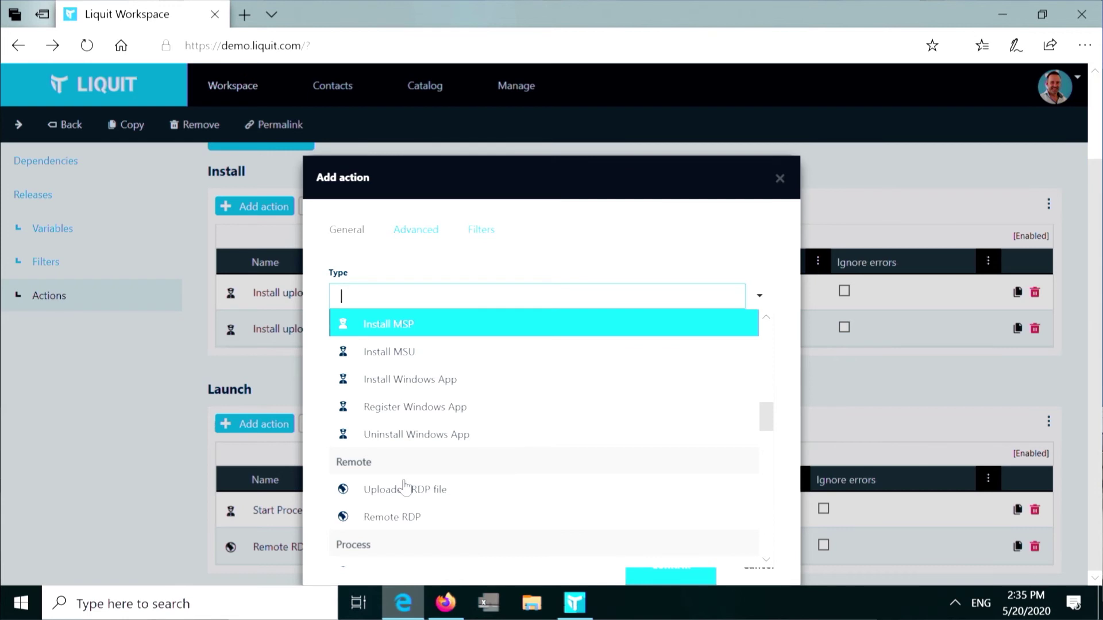
scroll(405, 486, down, 5)
scroll(429, 418, down, 2)
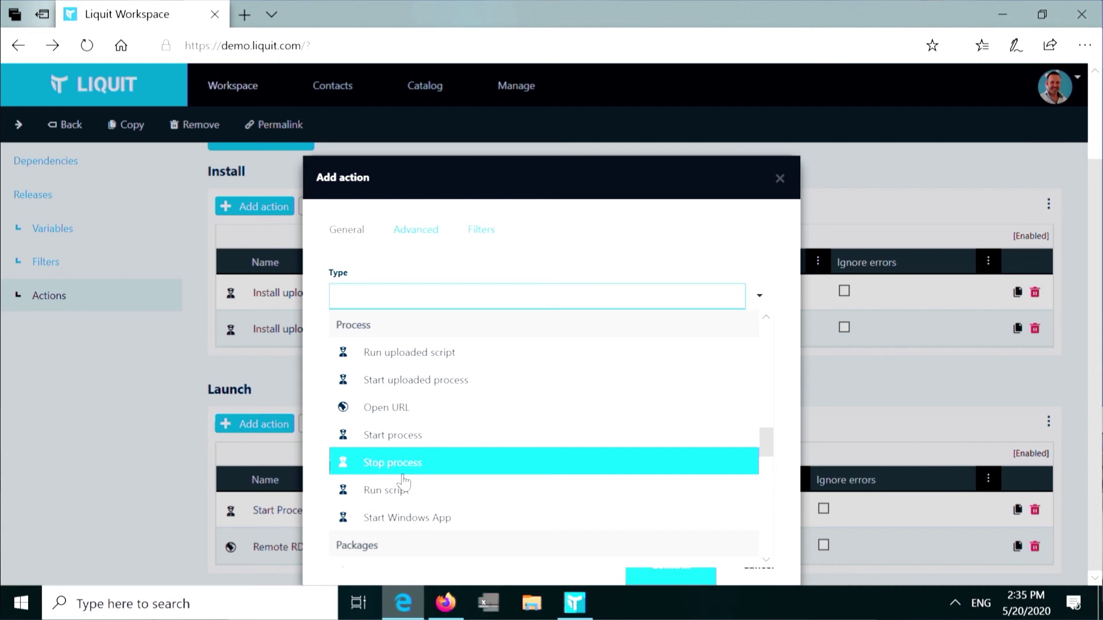
scroll(403, 481, down, 1)
scroll(380, 491, down, 3)
scroll(382, 493, down, 5)
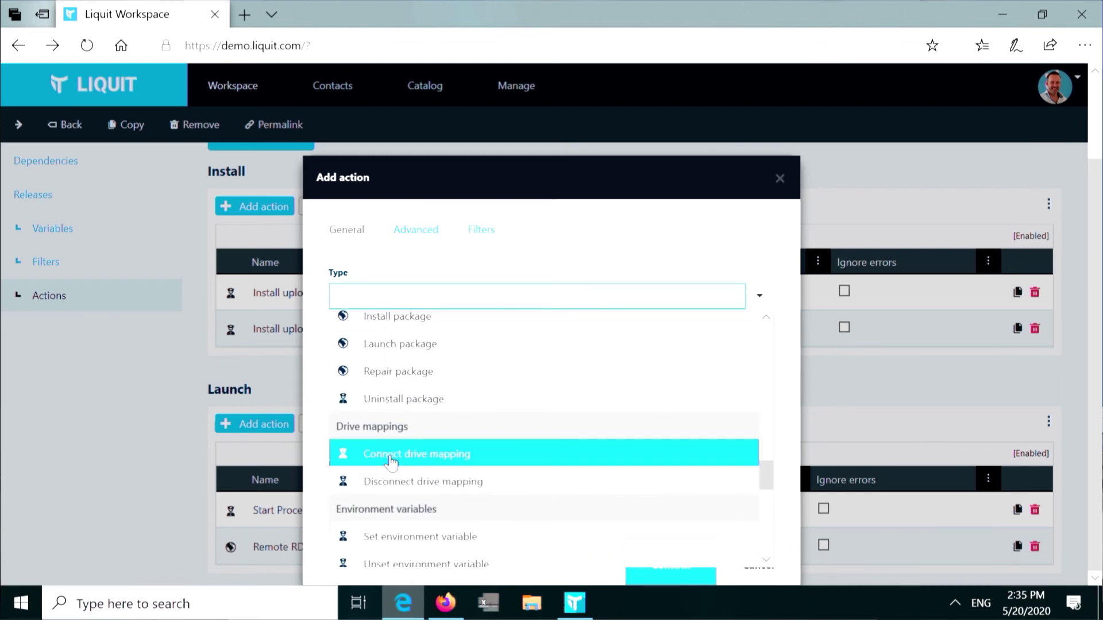
Set the new action's type to Connect drive mapping and show its advanced settings.
click(391, 456)
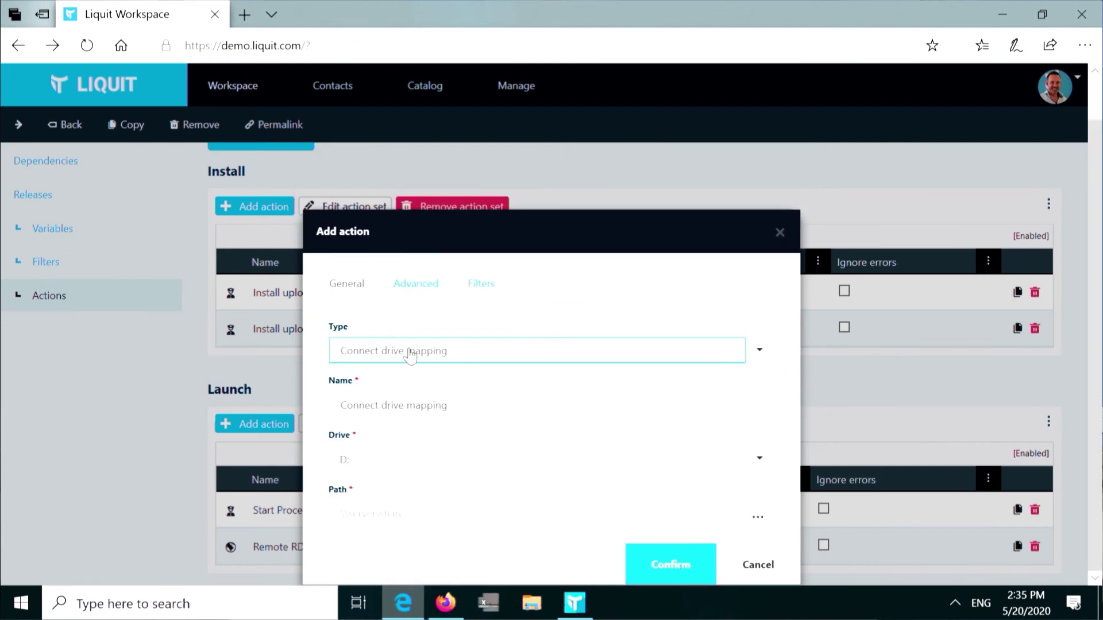
click(425, 291)
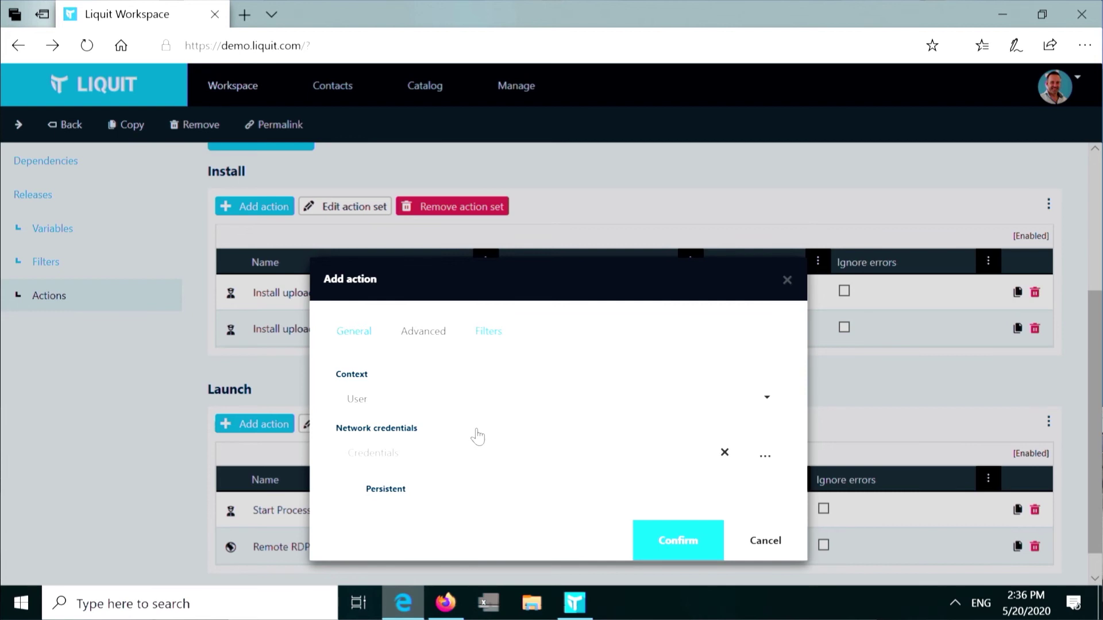
Change the new action's type to Prompt user and enter the message "BYOD installing something".
click(356, 333)
click(395, 407)
scroll(414, 460, down, 2)
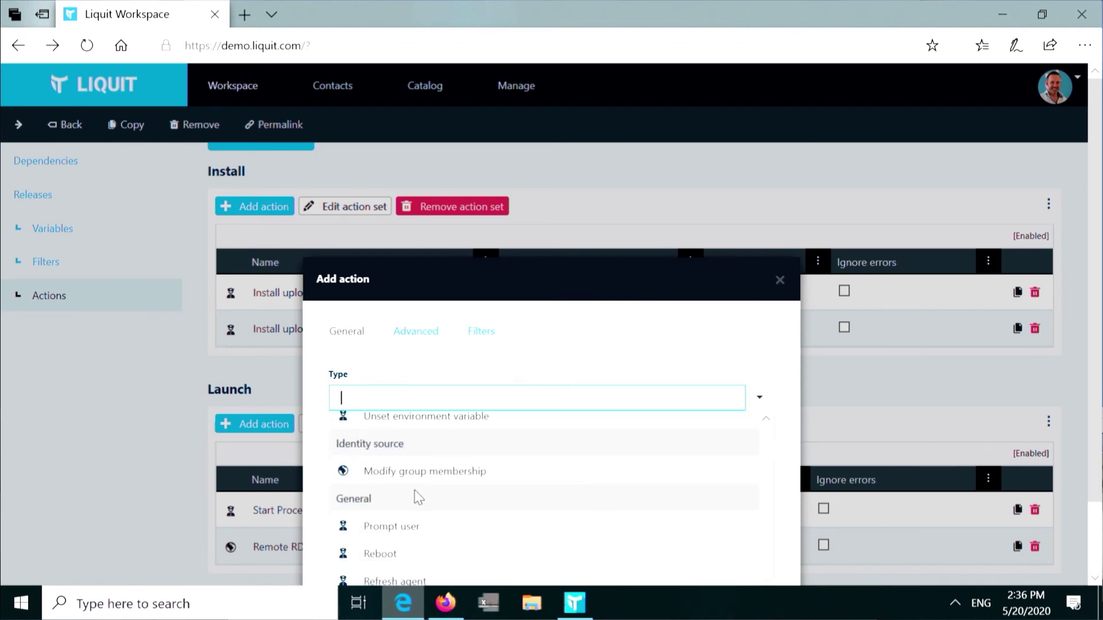
scroll(425, 488, down, 1)
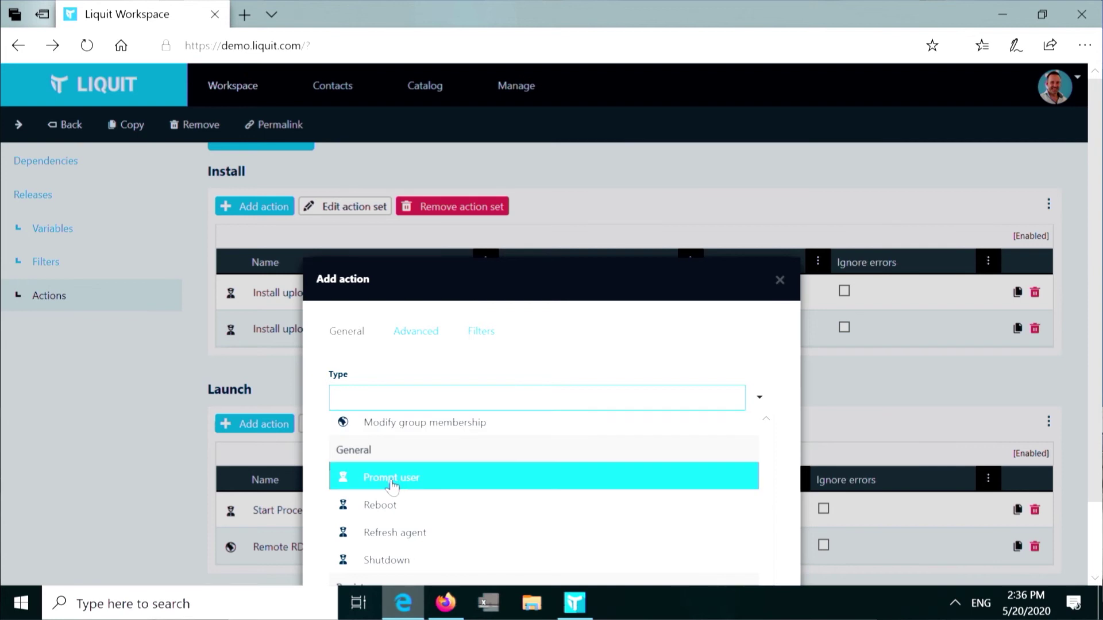
click(393, 486)
click(382, 508)
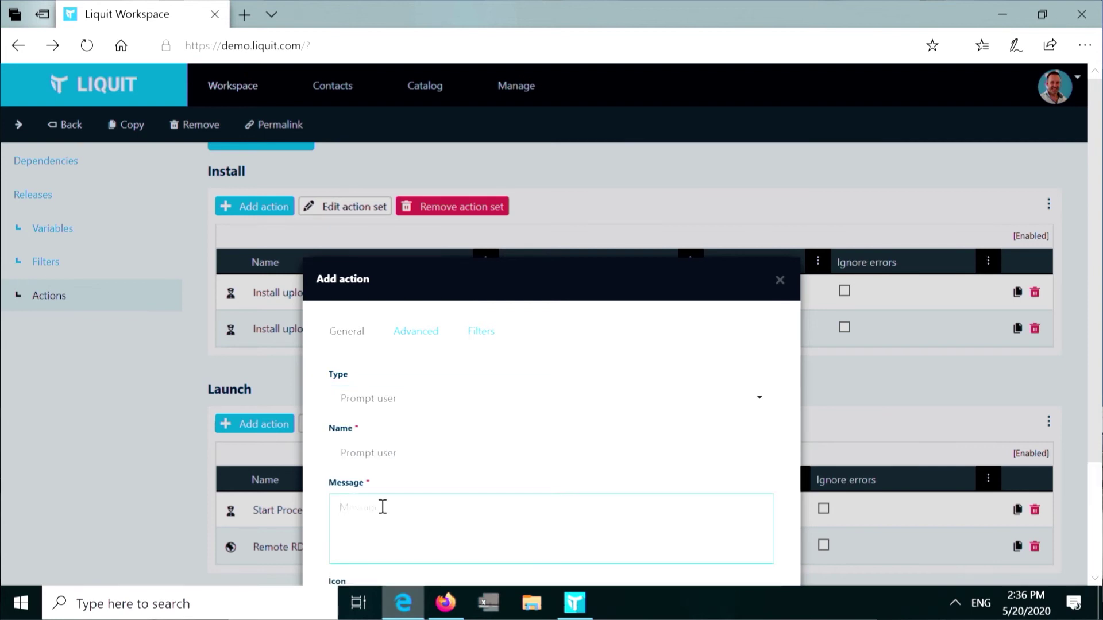
text(B)
key(BackSpace)
text(BYOD installing somte)
key(BackSpace)
key(BackSpace)
text(ething)
Give the user prompt Yes / No buttons.
scroll(383, 507, down, 3)
click(381, 515)
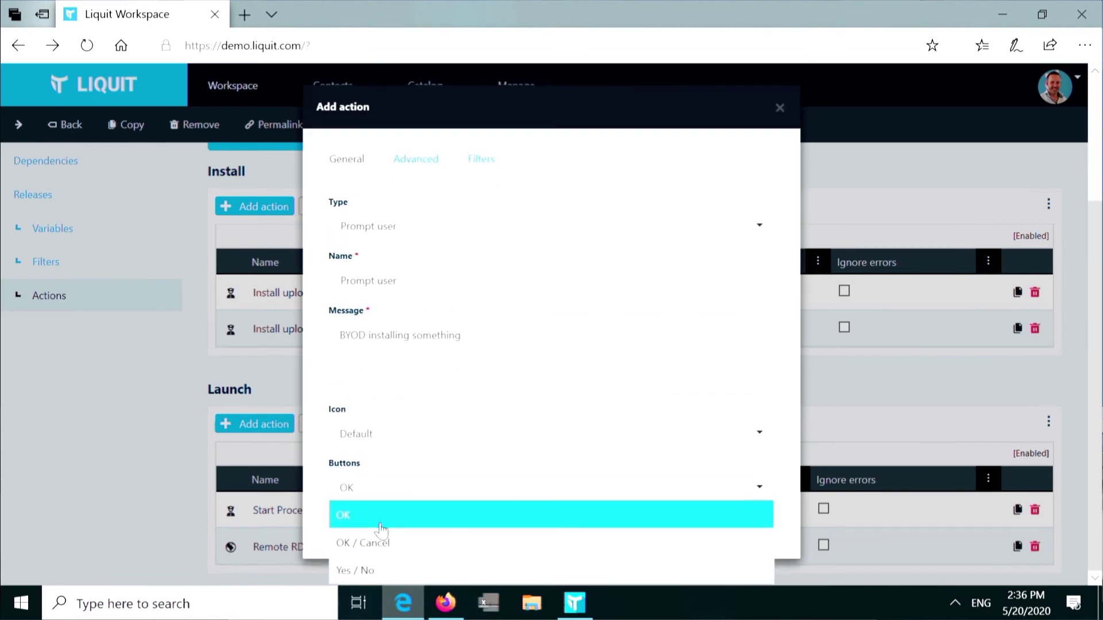
click(354, 570)
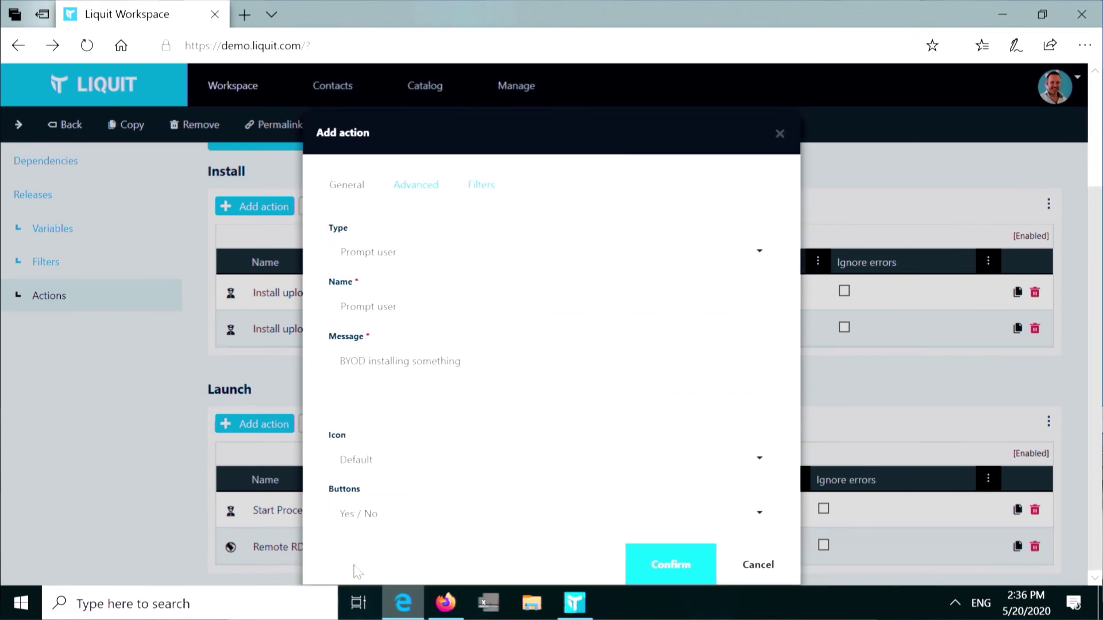
Show the prompt's Cancel/No Action options in its advanced settings, and discard the new action.
click(411, 187)
click(386, 412)
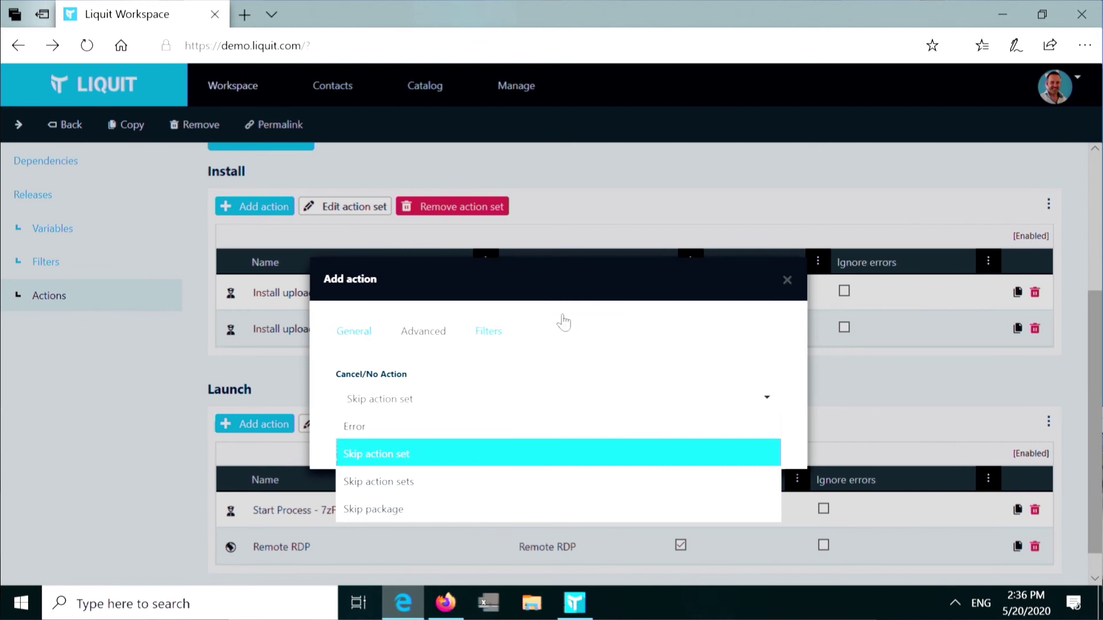
click(786, 280)
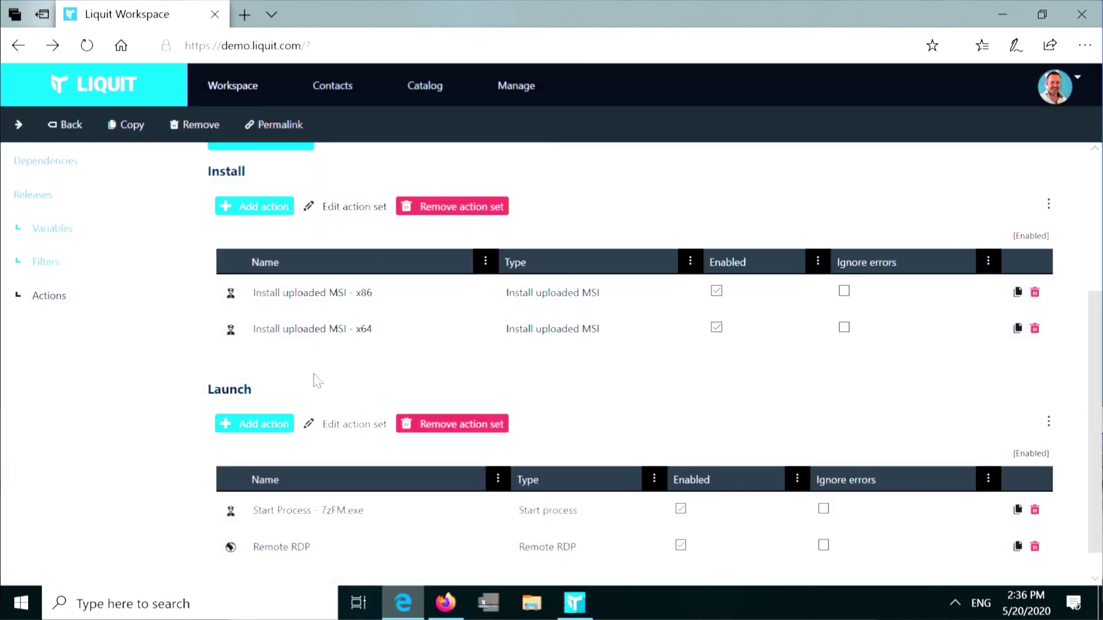
Open the filters of the x64 uploaded MSI install action, start a new filter, and examine the available filter types.
double_click(321, 330)
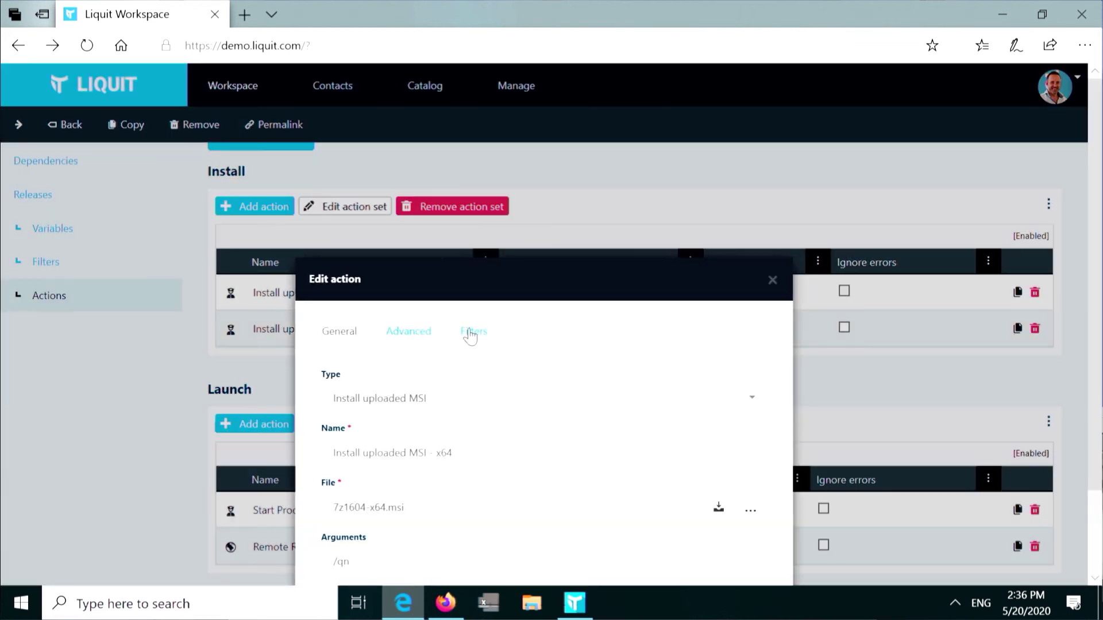
click(470, 336)
click(371, 462)
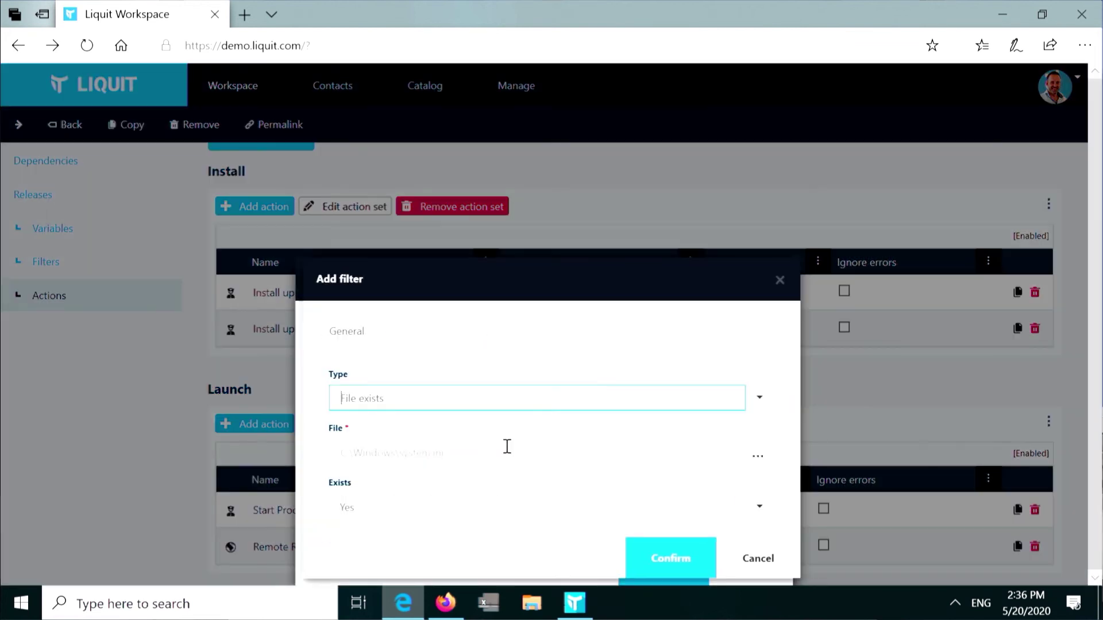
click(757, 400)
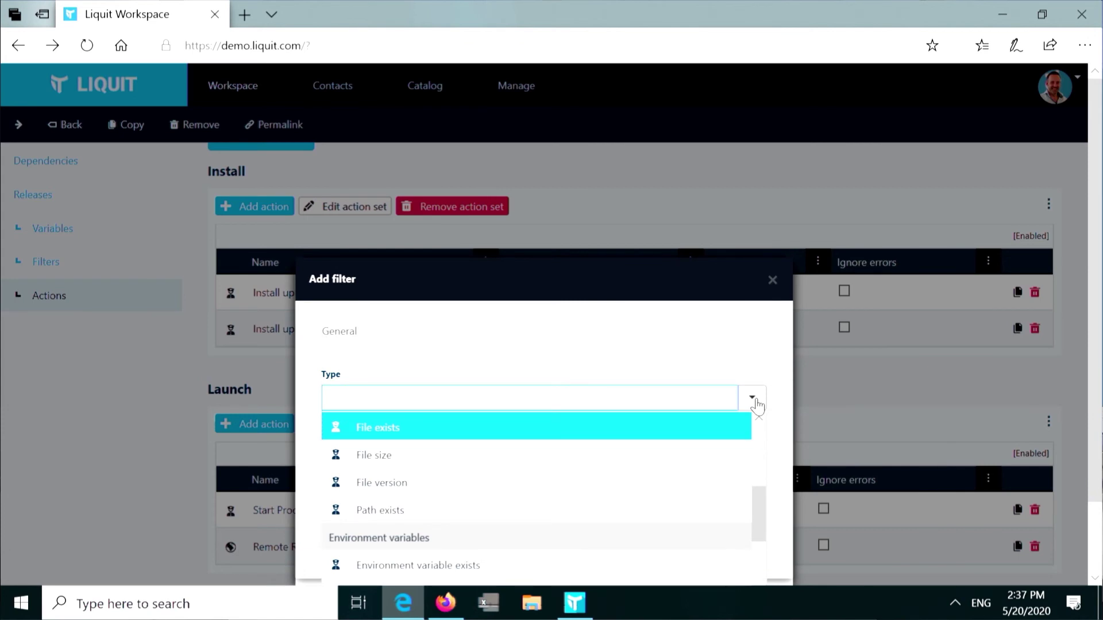
scroll(672, 490, up, 2)
drag(1097, 367, 1098, 435)
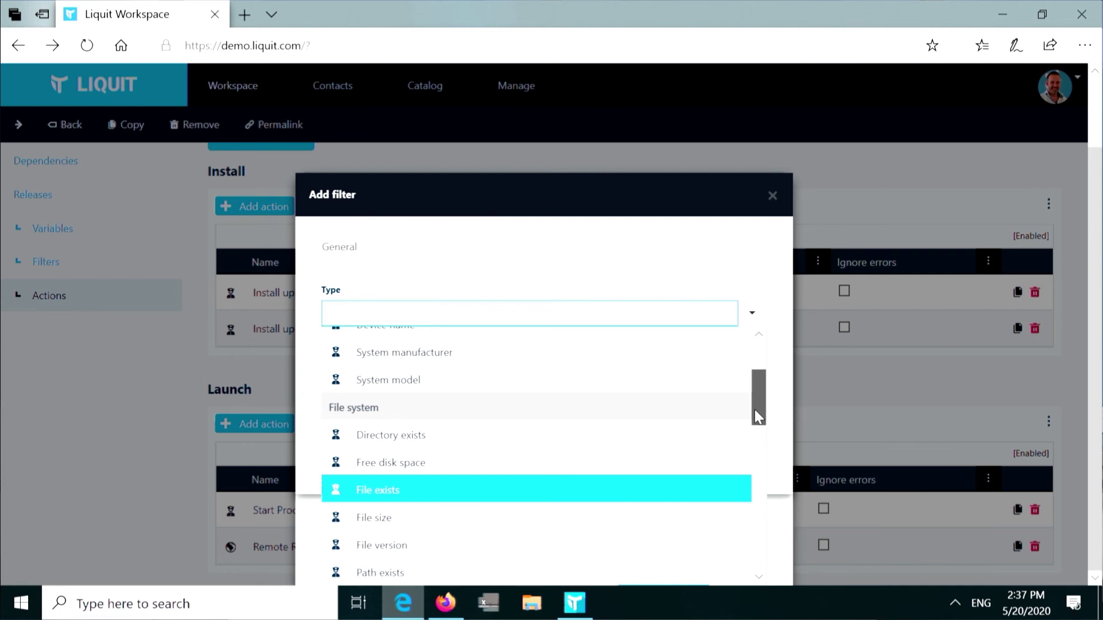
drag(753, 409, 754, 395)
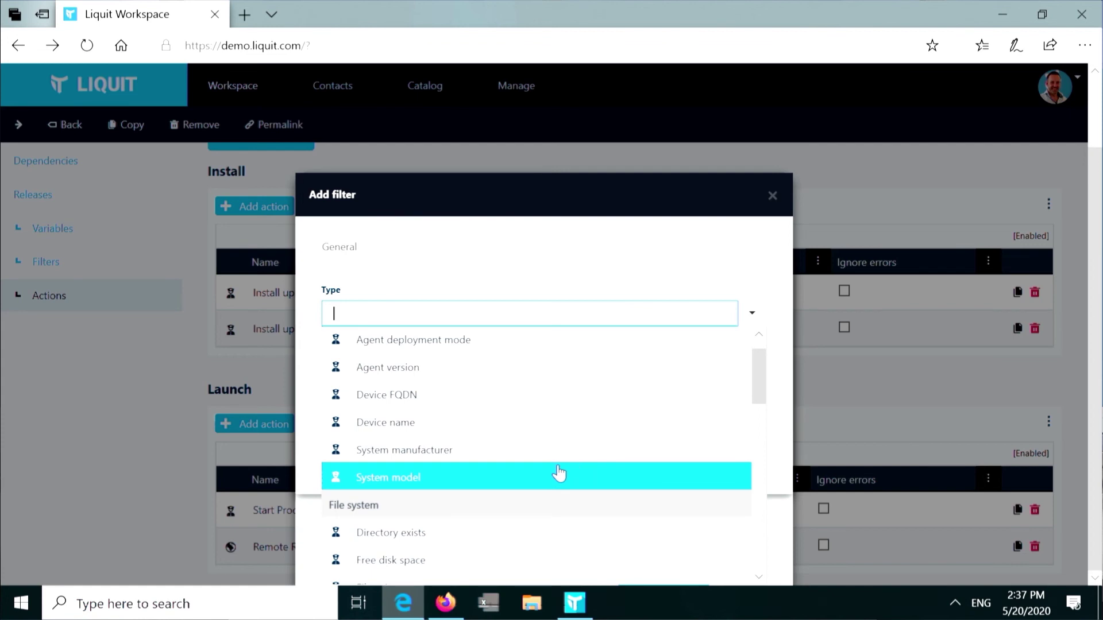
Add a System model filter that contains the value "HP" to the x64 install action.
click(396, 477)
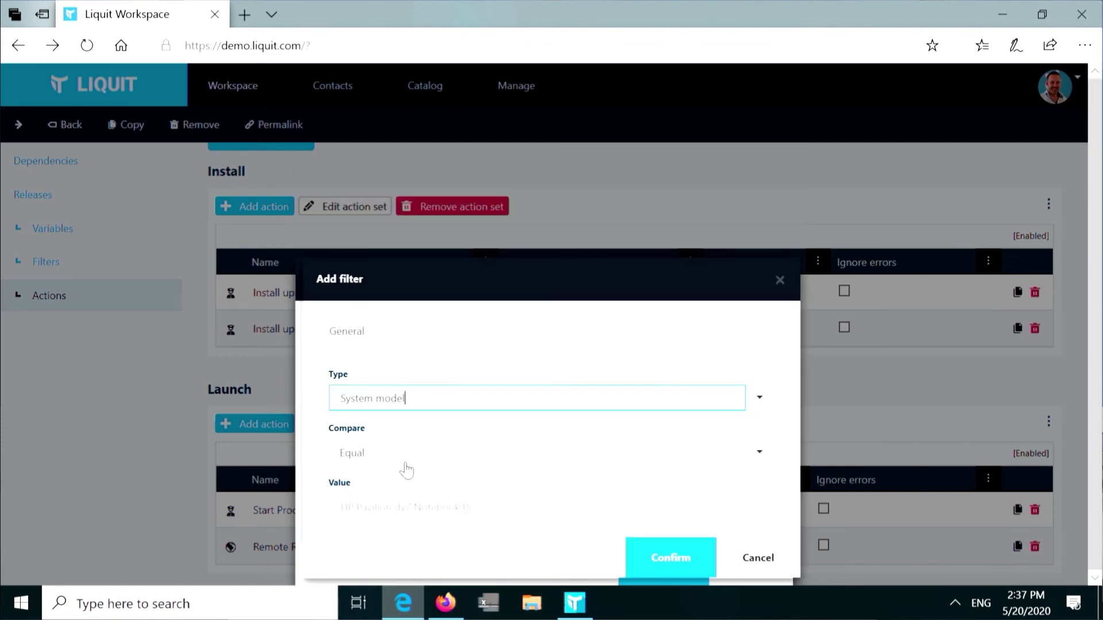
click(404, 455)
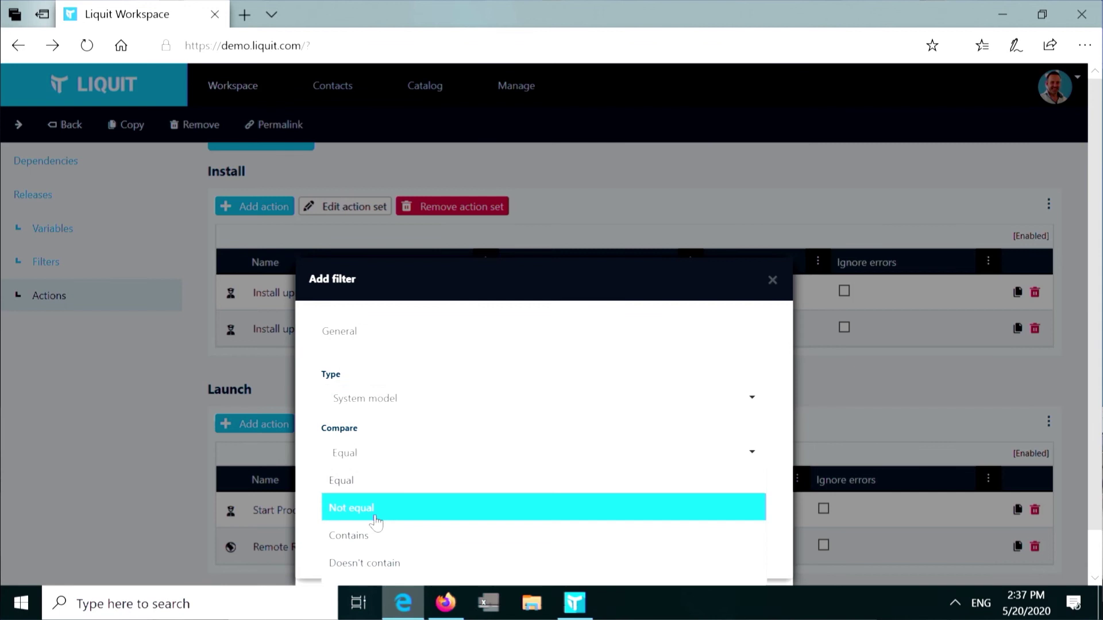
click(367, 535)
click(384, 513)
text(HO)
key(BackSpace)
text(P)
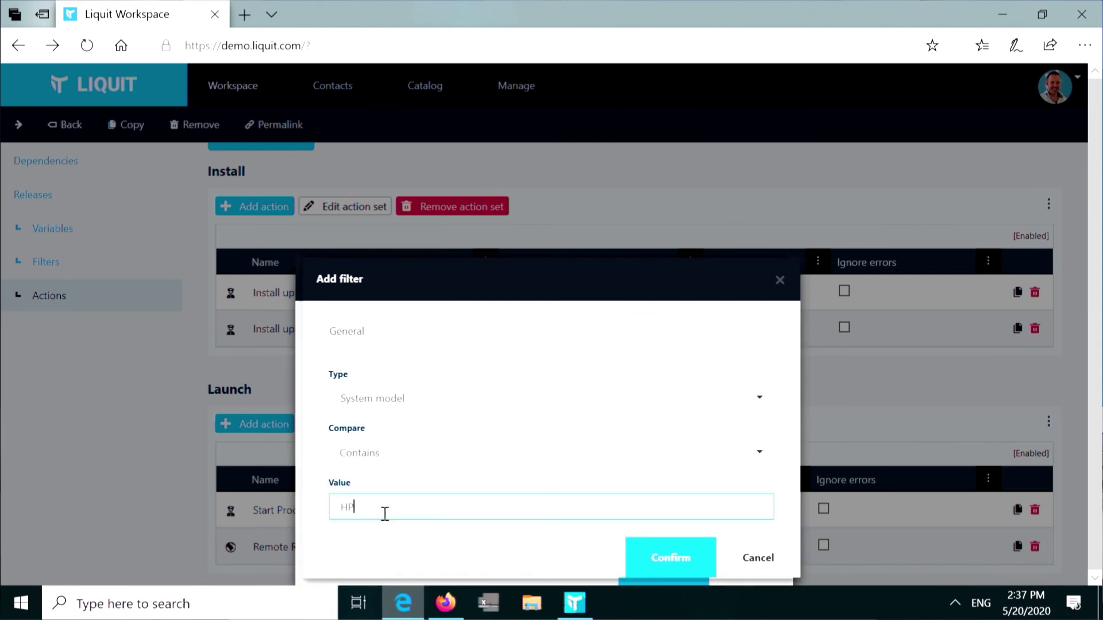
click(653, 551)
Add a Context filter requiring the primary context HP Laptops, and close the action editor without saving.
click(362, 465)
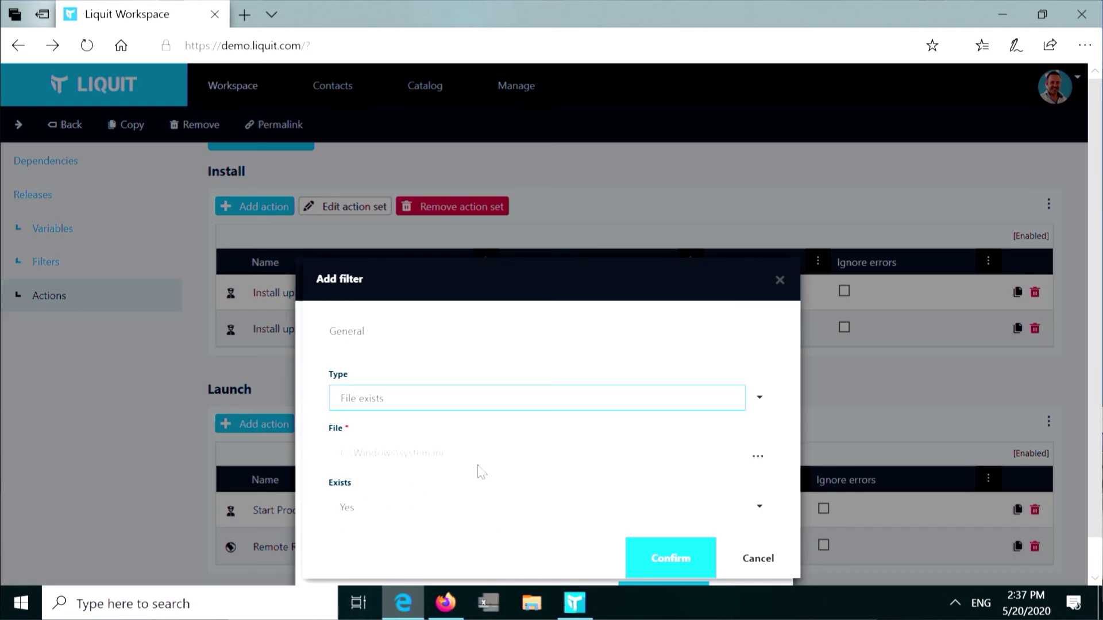
text(cont)
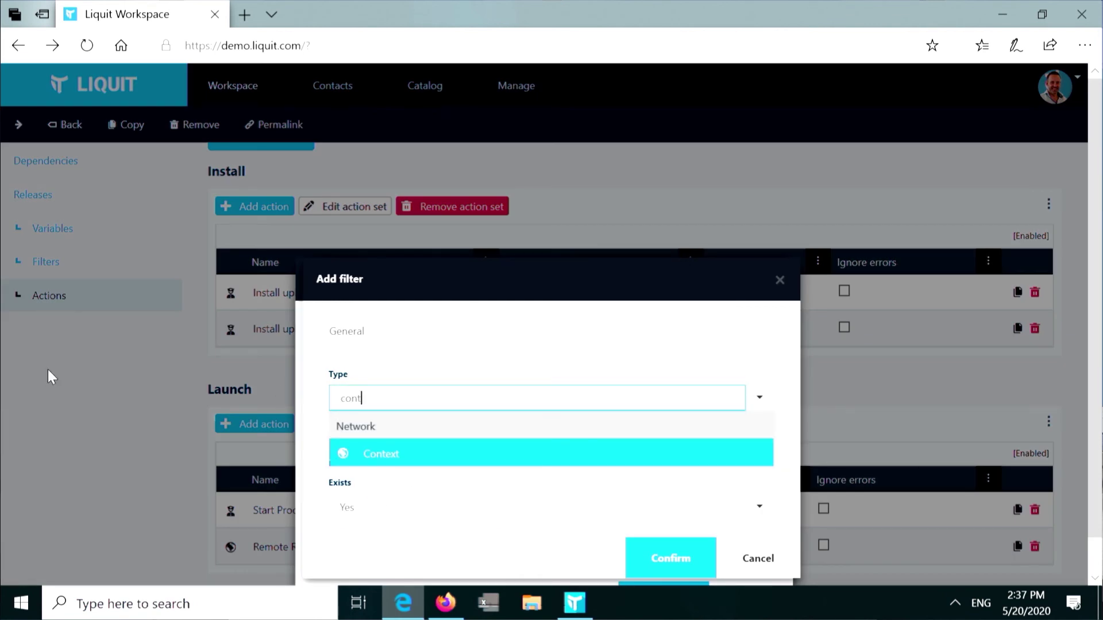
click(475, 456)
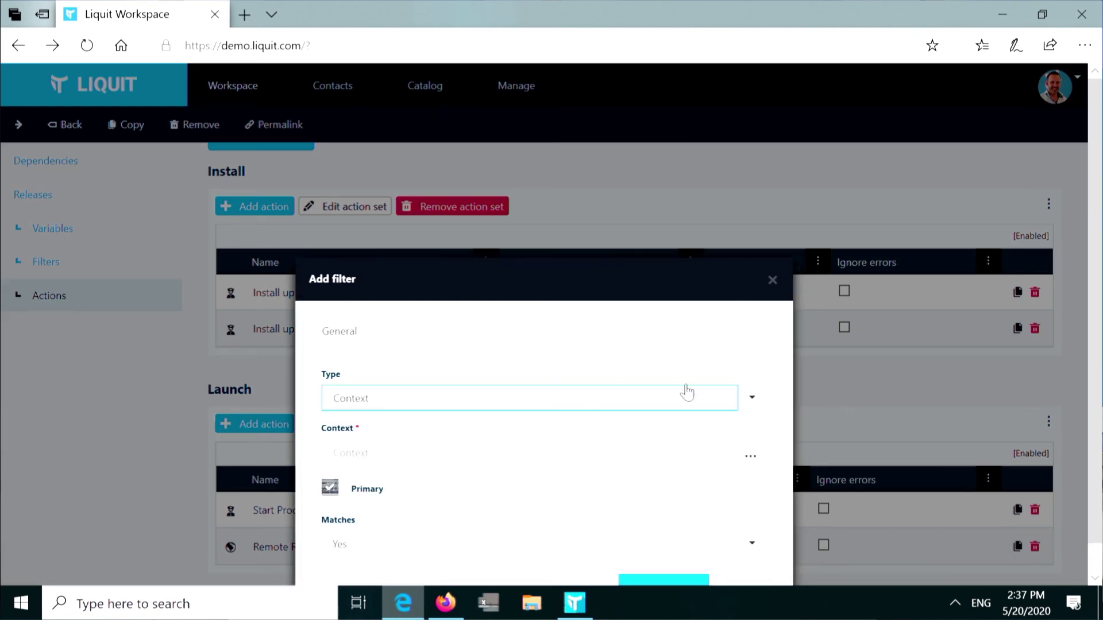
click(749, 454)
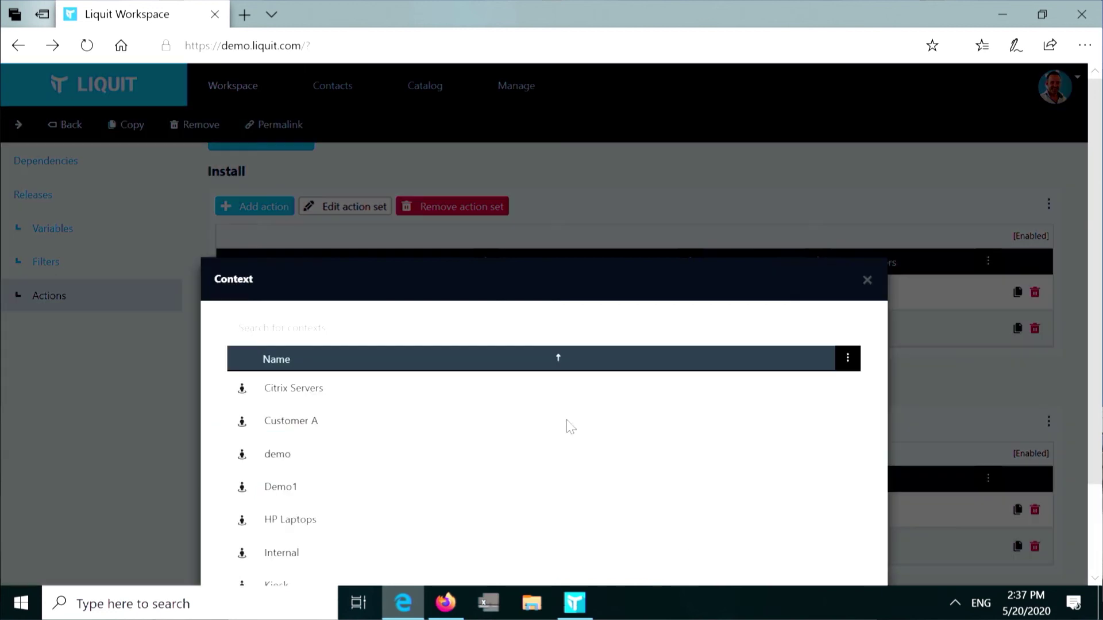
click(381, 505)
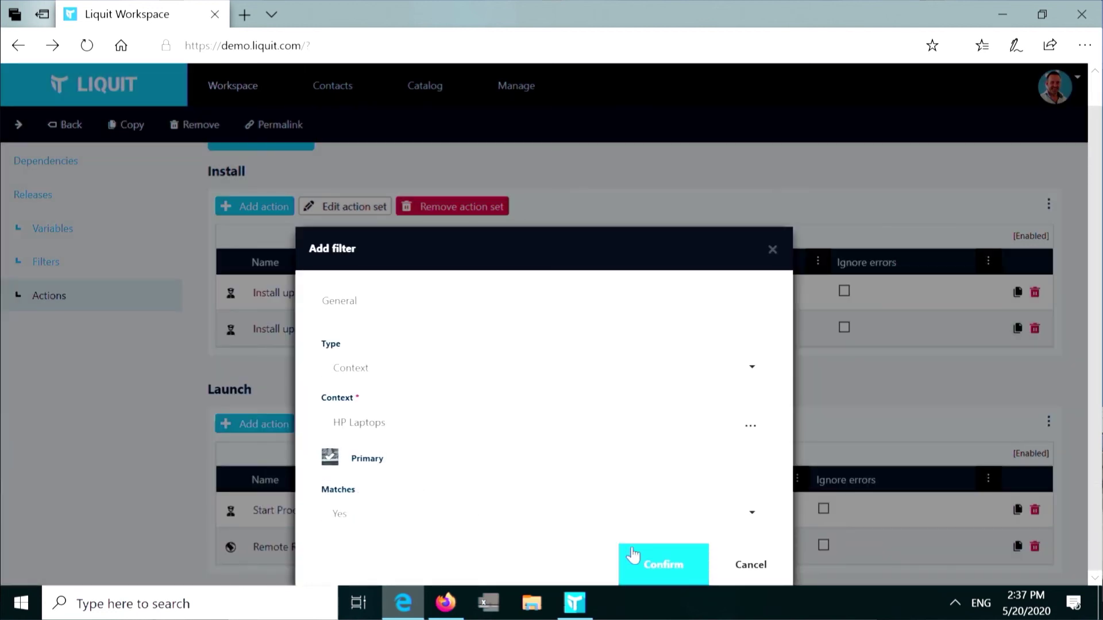
click(634, 564)
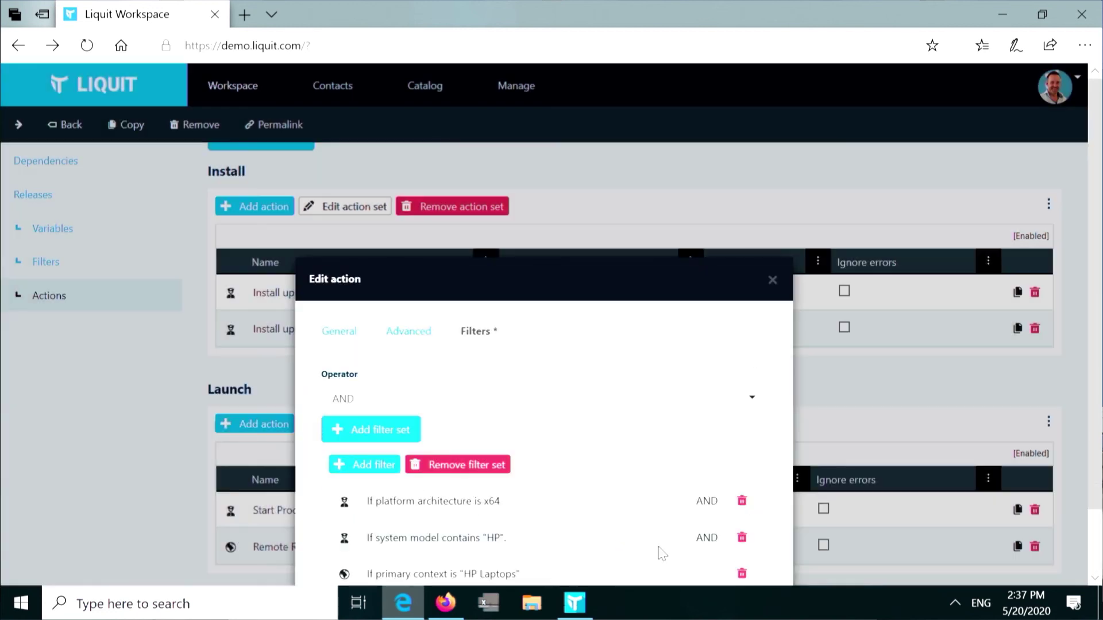
click(770, 281)
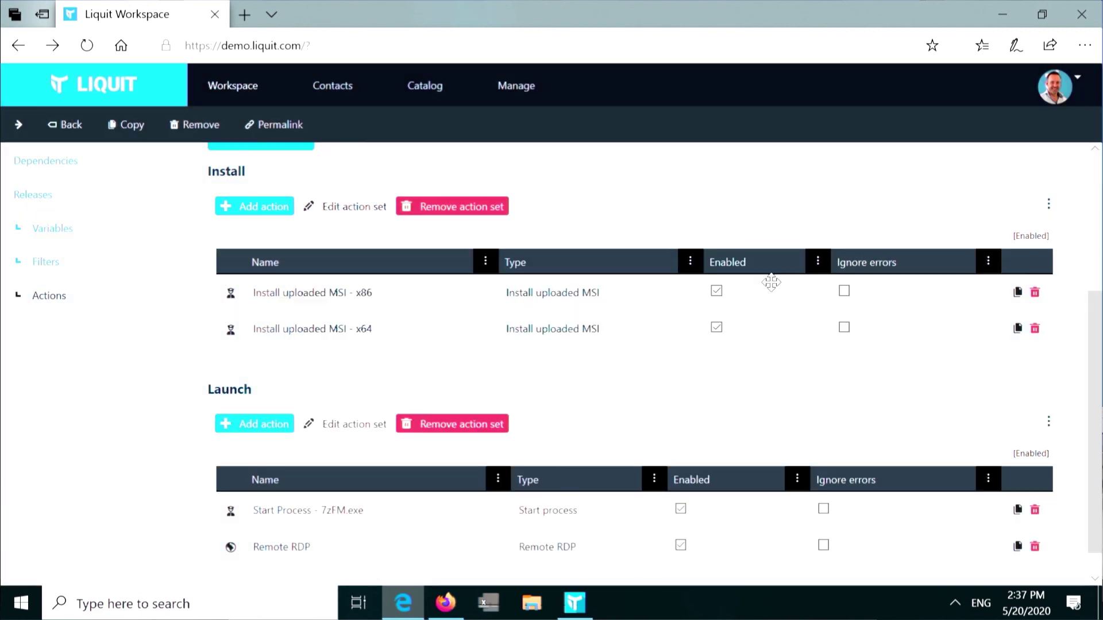
Open the resources of the Setup Store connector and search them for "chrome".
click(534, 87)
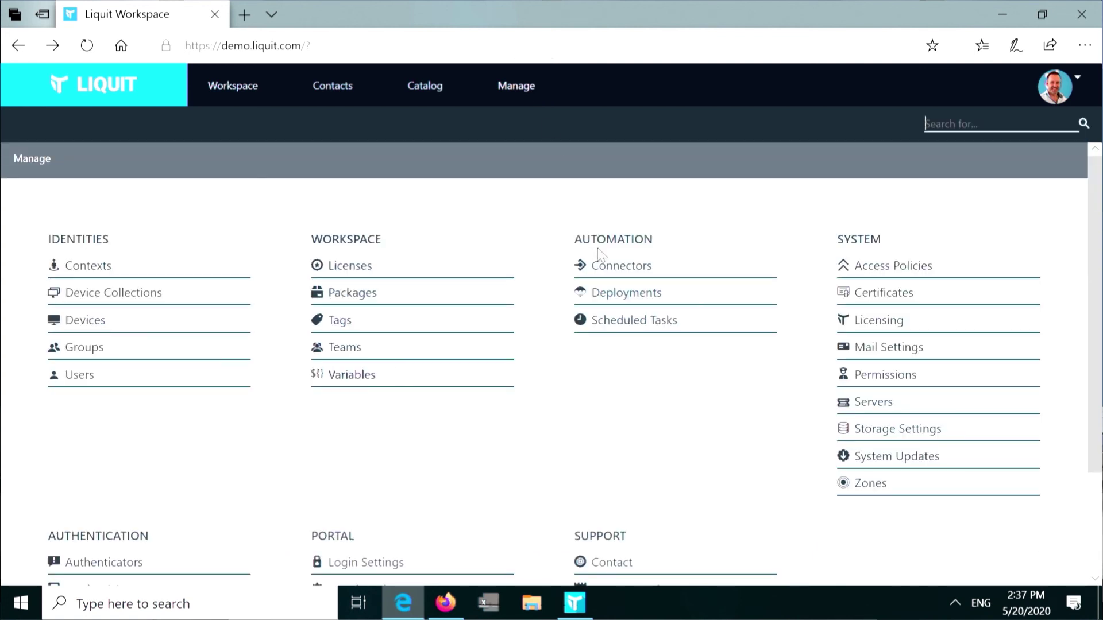
click(599, 270)
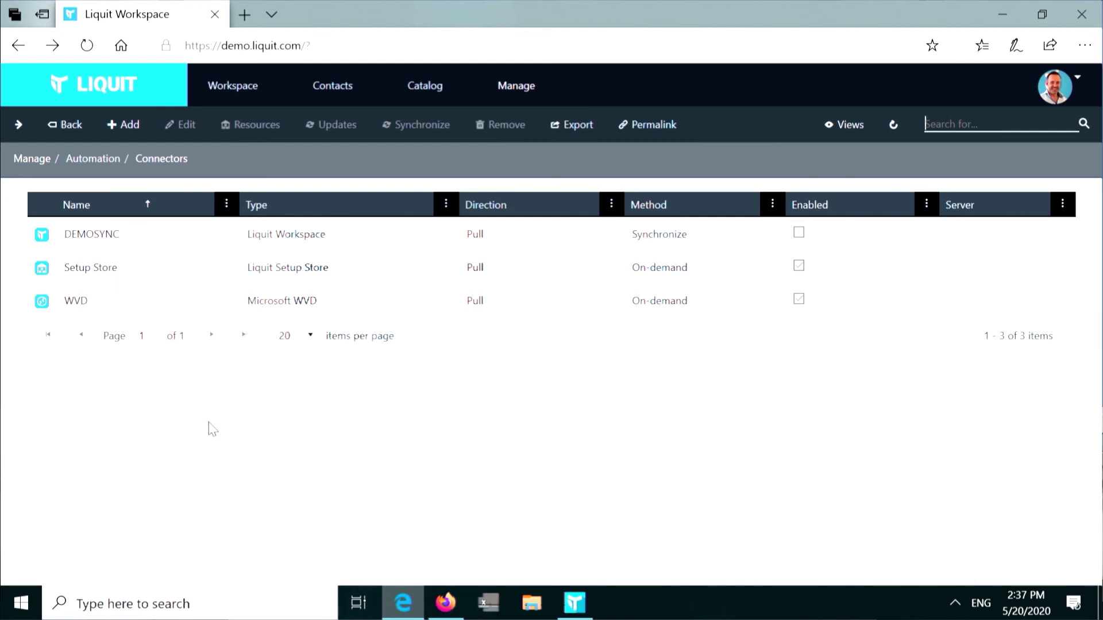
double_click(60, 267)
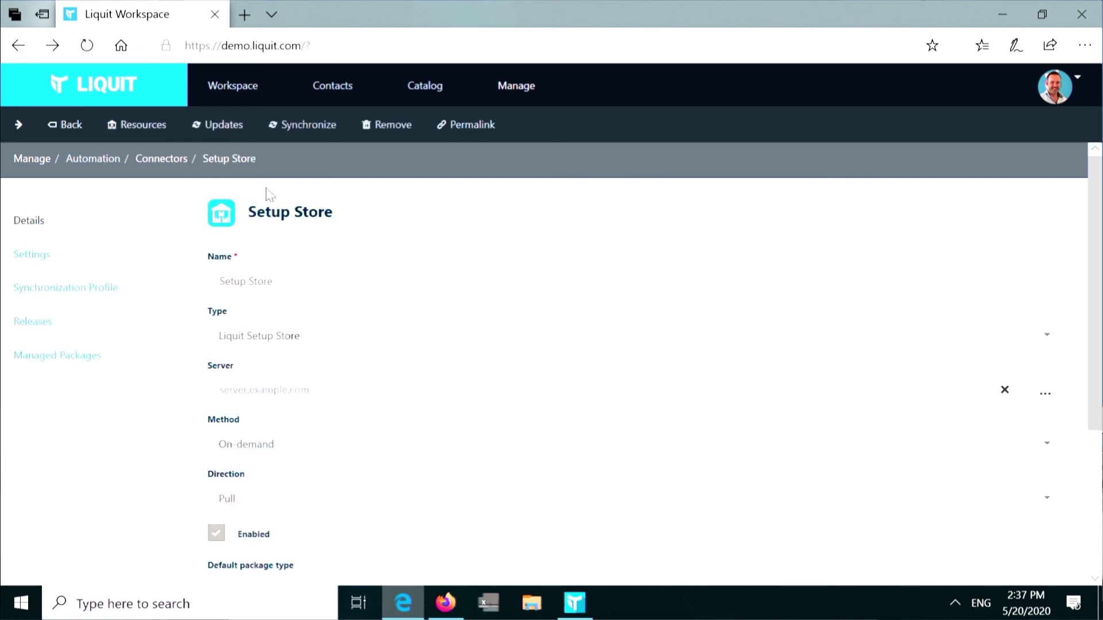
click(141, 126)
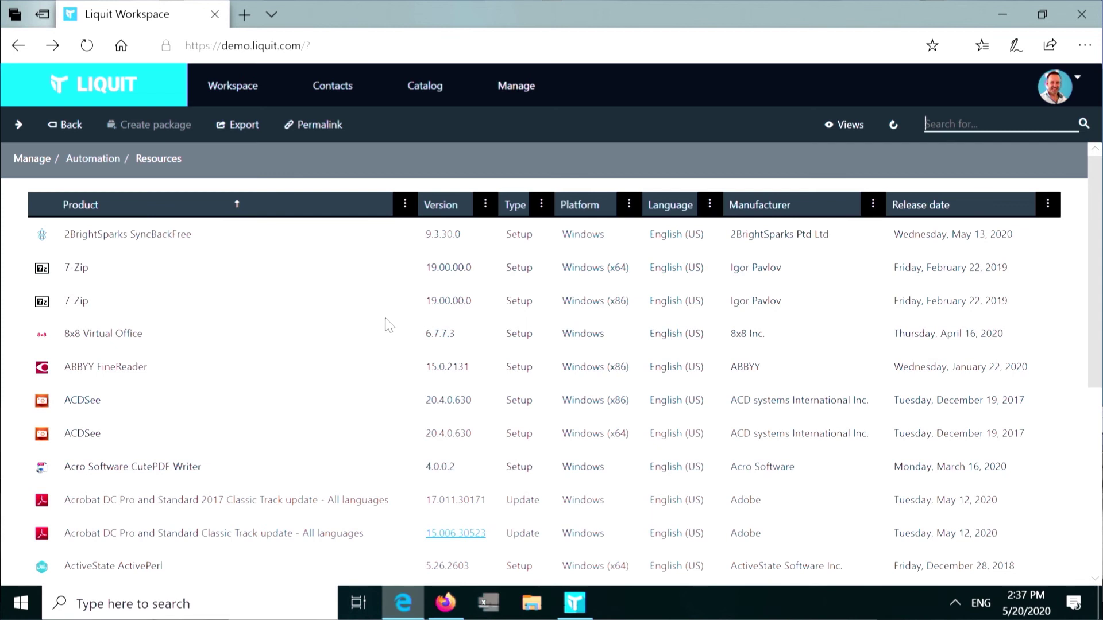
click(960, 125)
text(chrom)
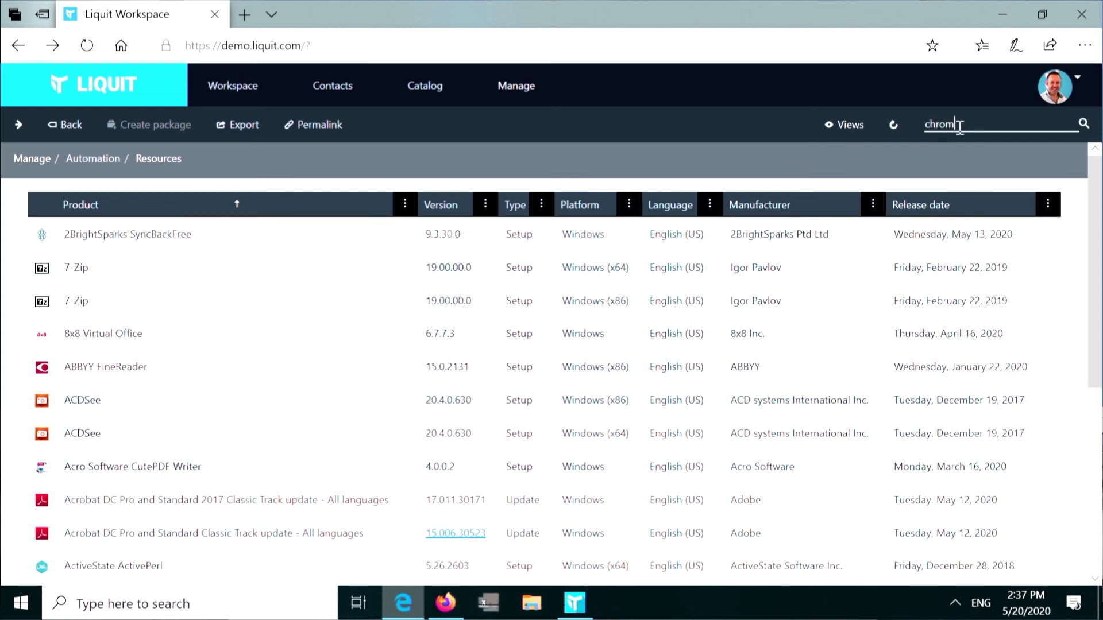
text(e)
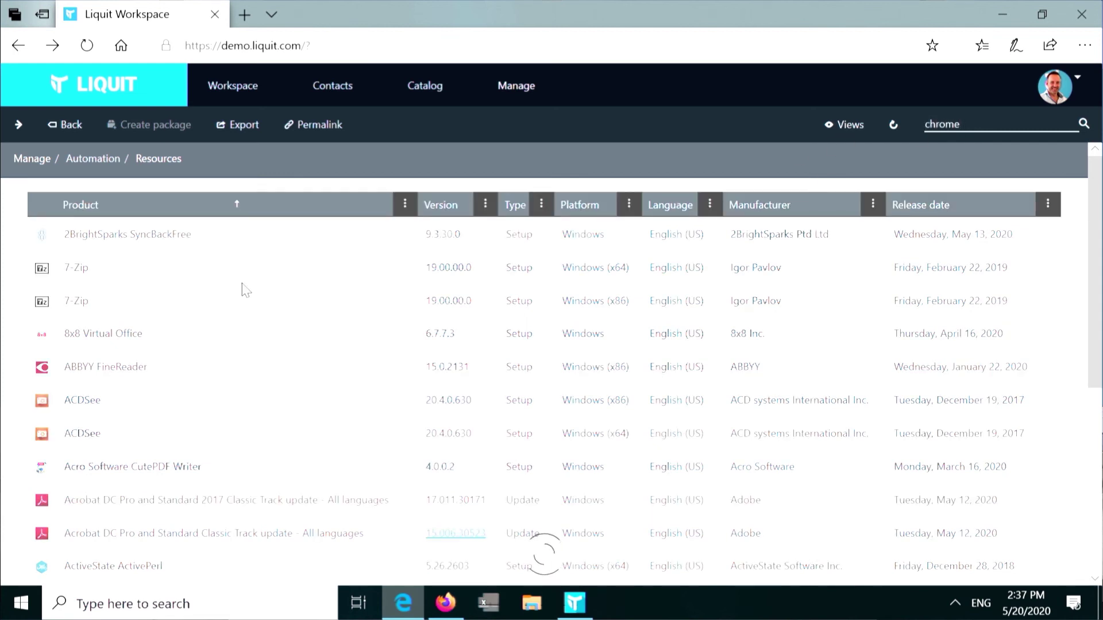
Start a package from the x64 Google Chrome for Business resource, publishing to Acceptance with Update existing packages enabled.
click(166, 246)
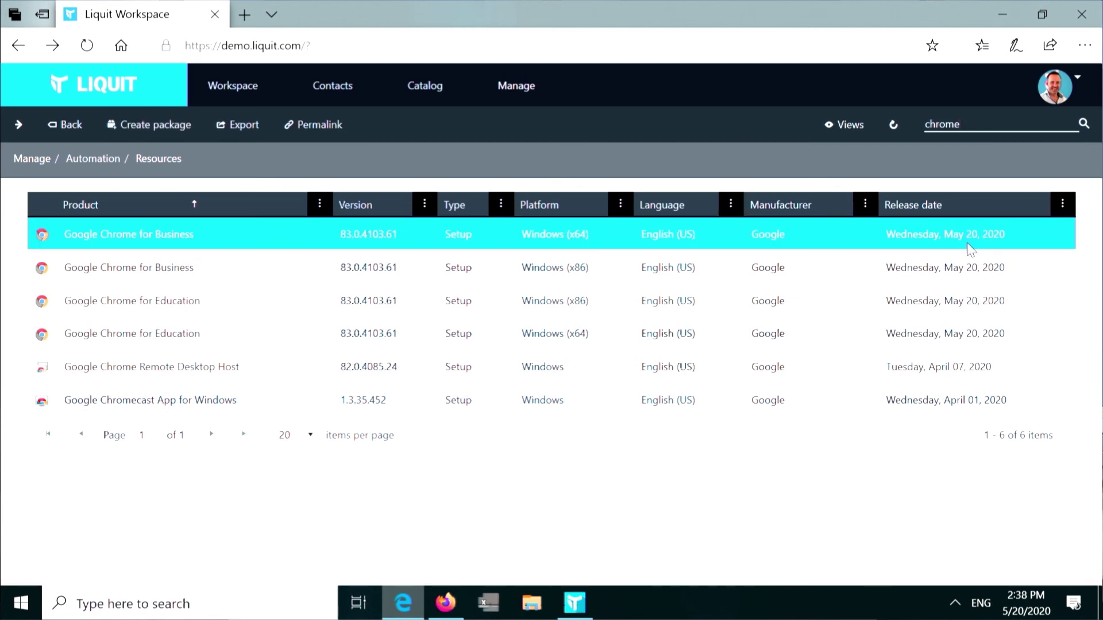
double_click(282, 239)
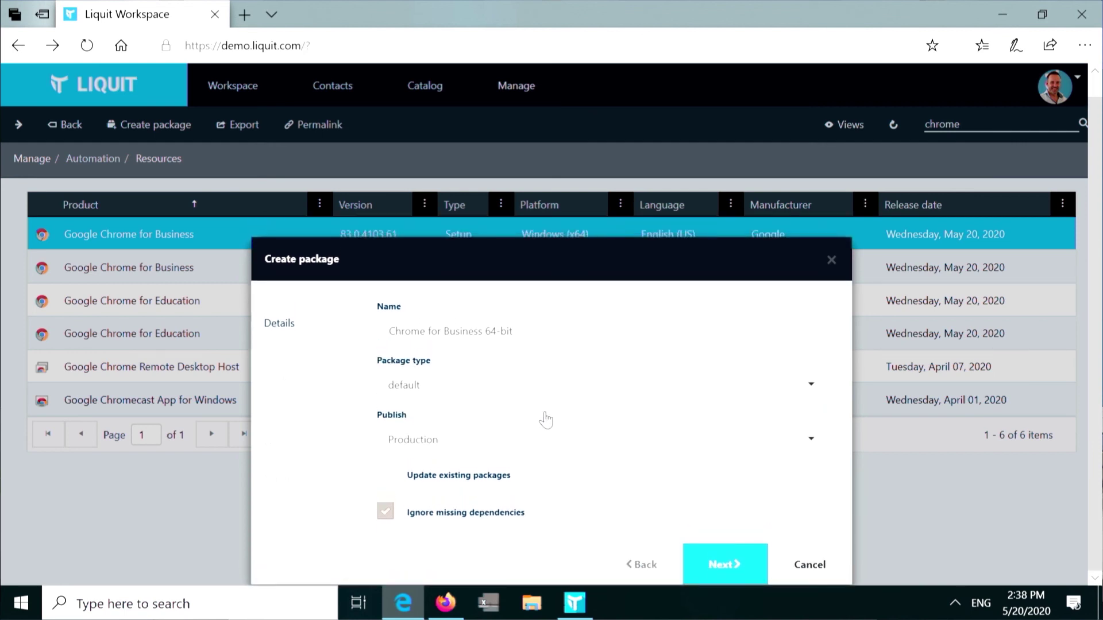
click(388, 478)
click(451, 446)
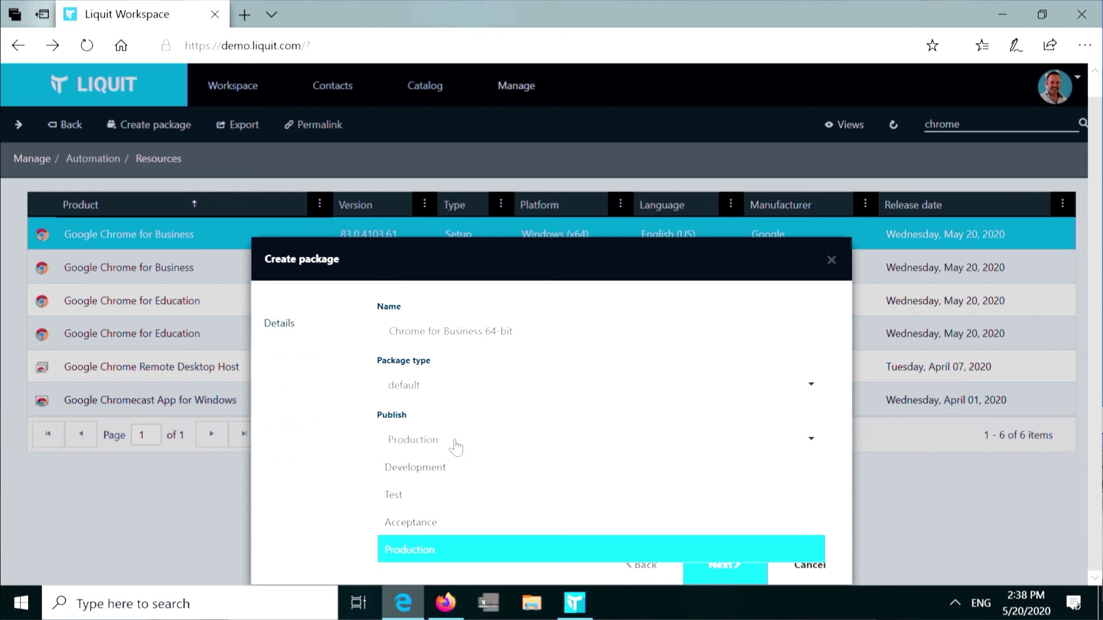
click(417, 522)
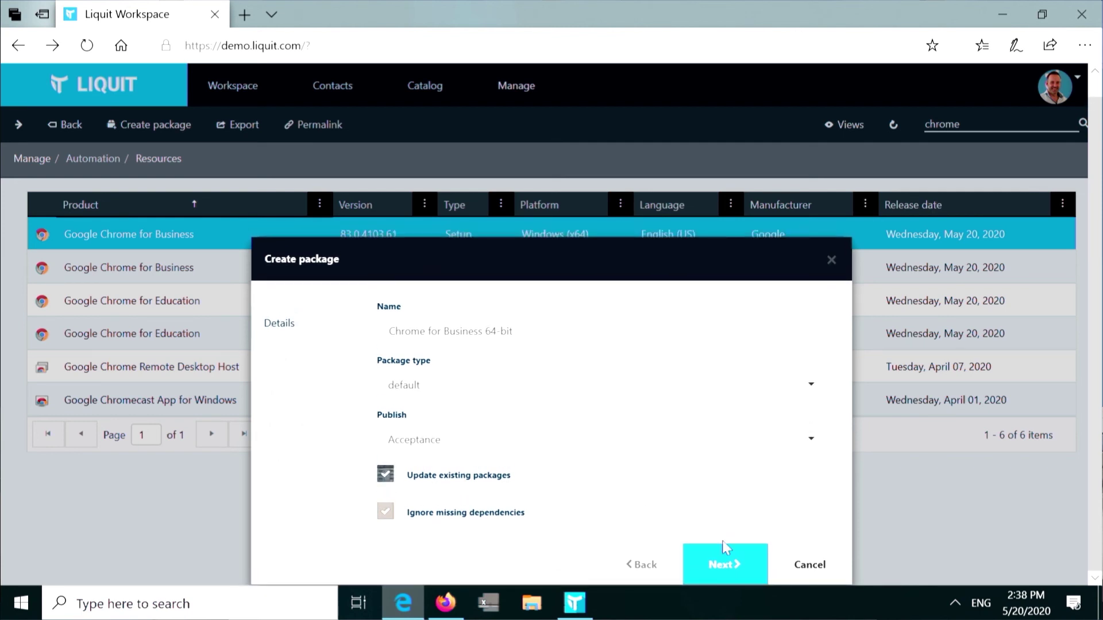
click(731, 565)
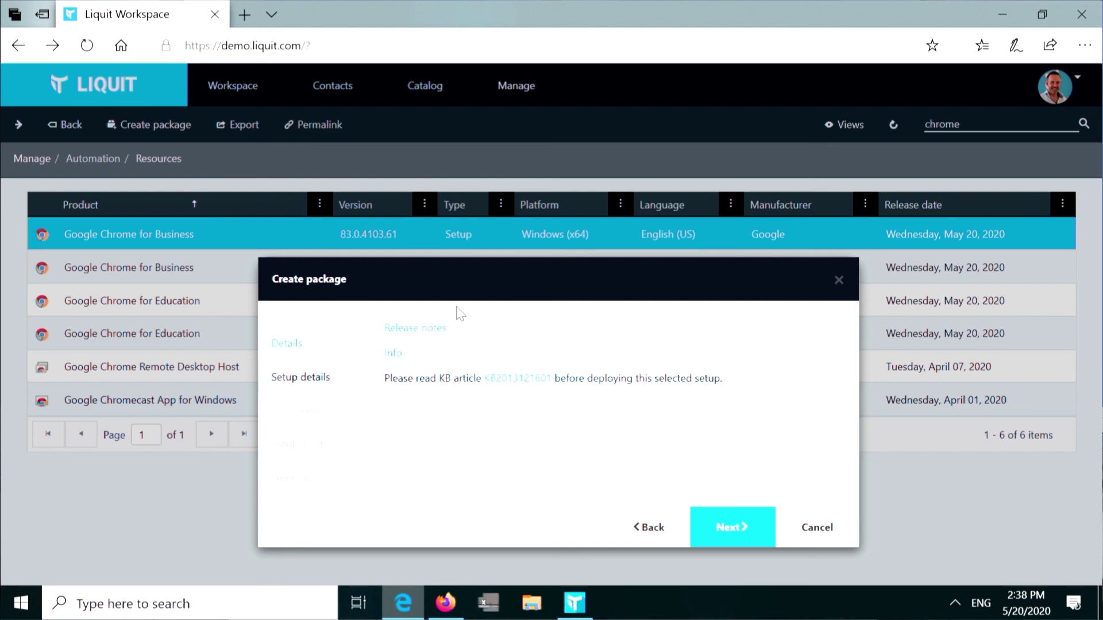
In the Chrome setup options, disable No Google Update check on install, Remove Desktop Shortcut and Remove Start Menu Shortcut, and enable Show Sync Promo.
click(727, 527)
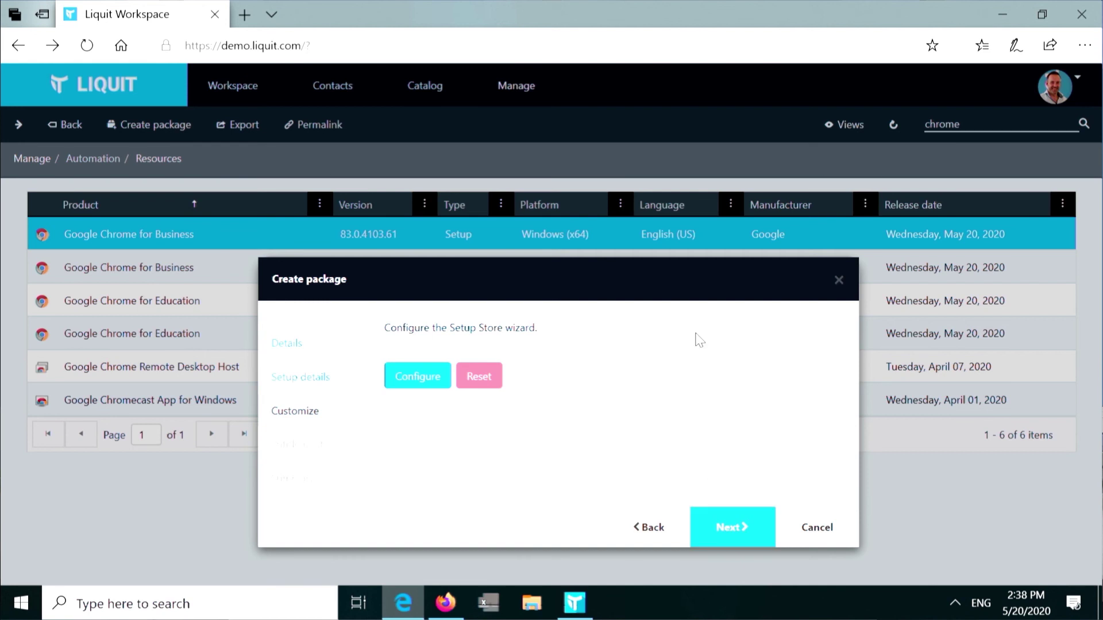
click(444, 384)
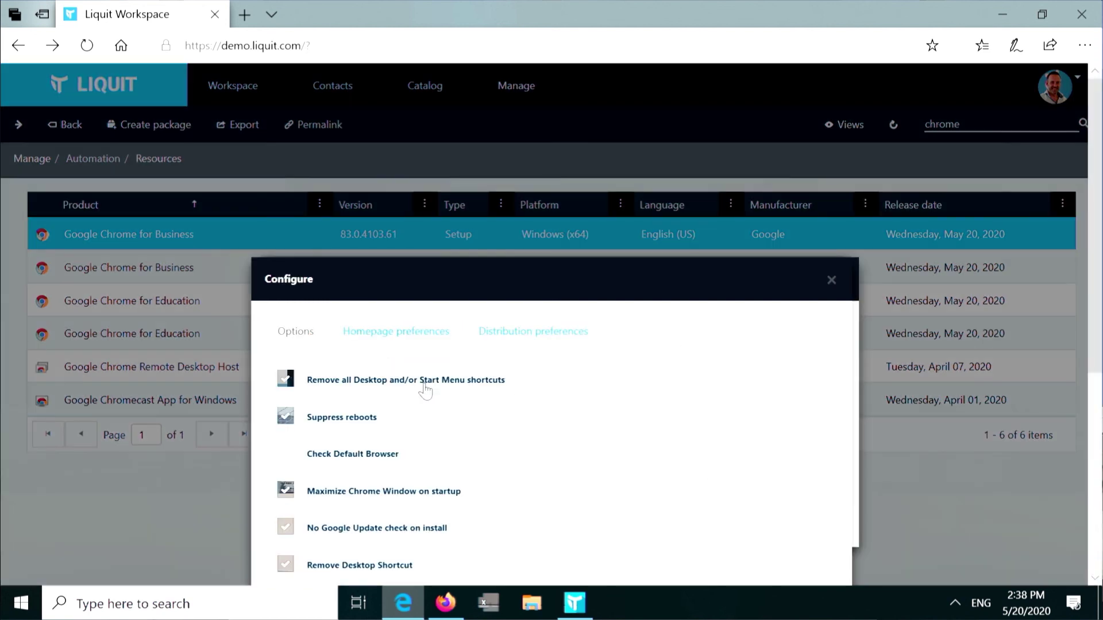
scroll(561, 468, down, 4)
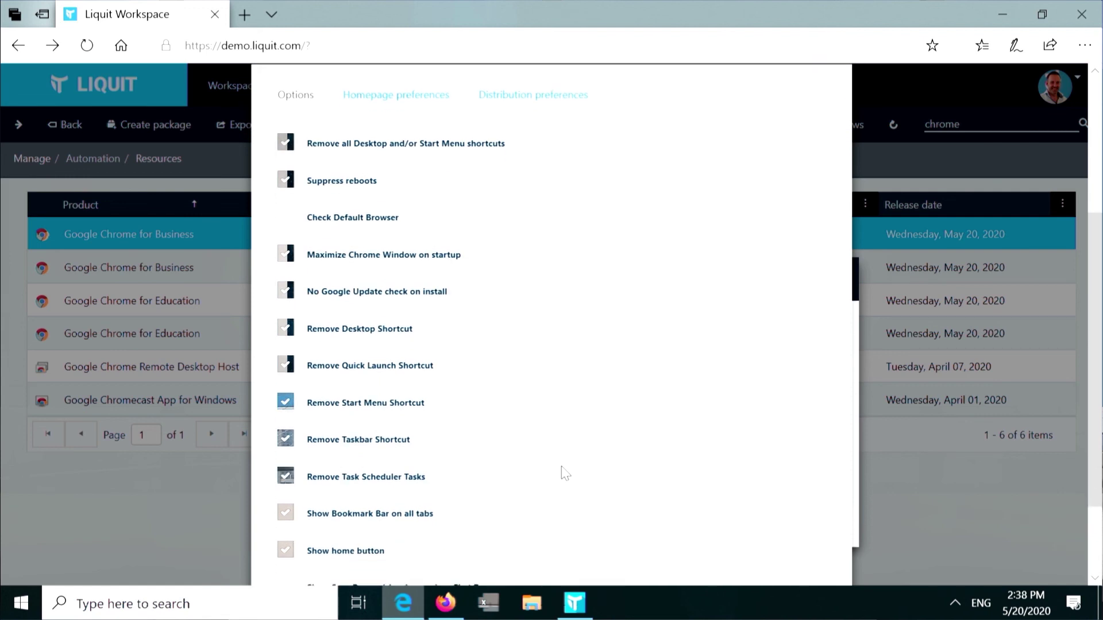
click(285, 292)
click(286, 329)
click(286, 403)
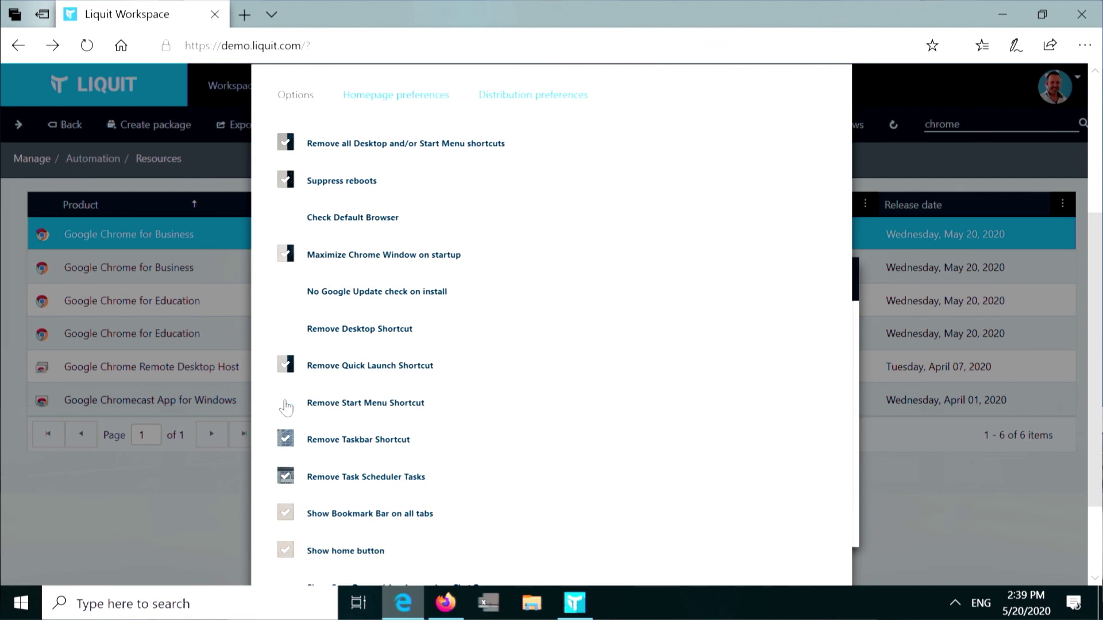
scroll(512, 362, down, 2)
click(286, 474)
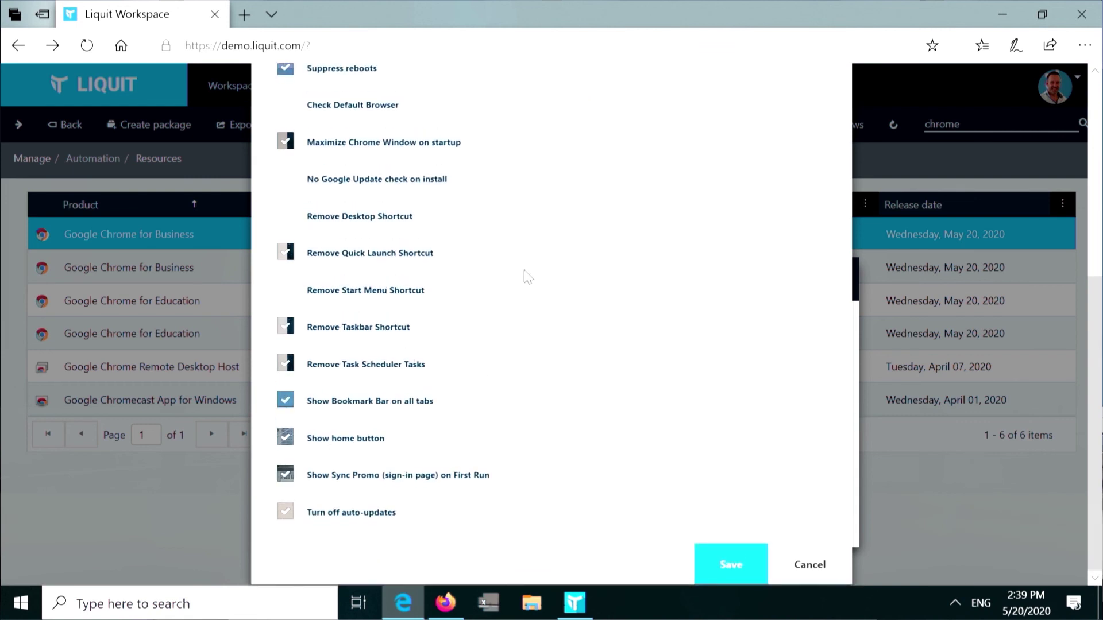
scroll(569, 244, up, 4)
click(424, 206)
click(391, 402)
text(lqi)
key(BackSpace)
key(BackSpace)
text(iq)
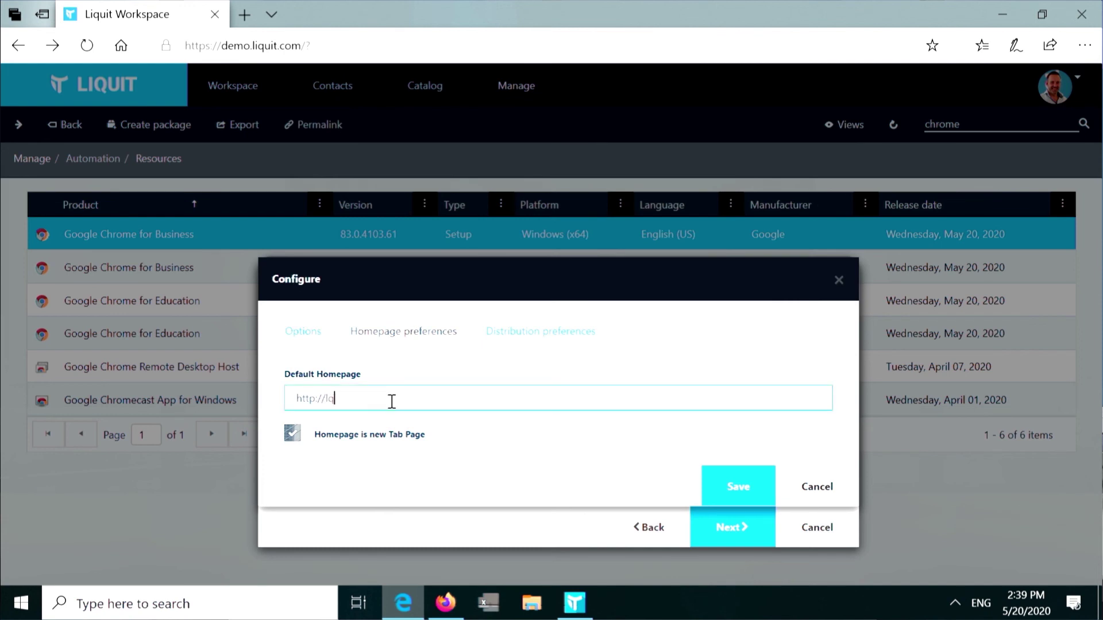
text(uit.com)
Enable Import History, Import Bookmarks and Show OEM Bubble in the distribution preferences, and save the Chrome configuration.
click(540, 333)
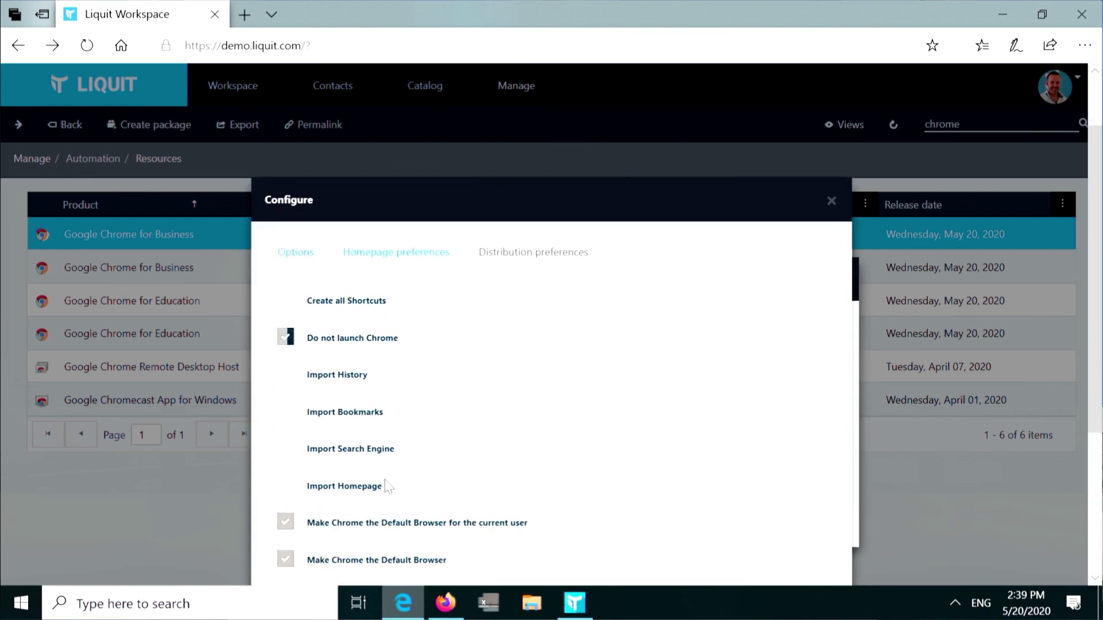
click(286, 374)
click(285, 412)
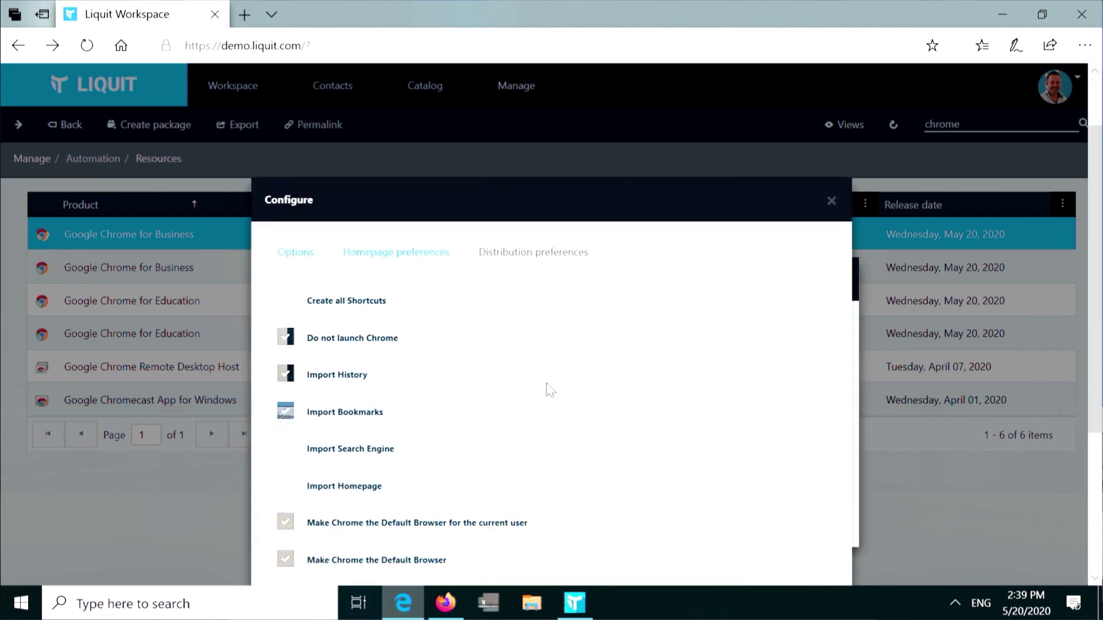
scroll(546, 389, down, 4)
click(281, 420)
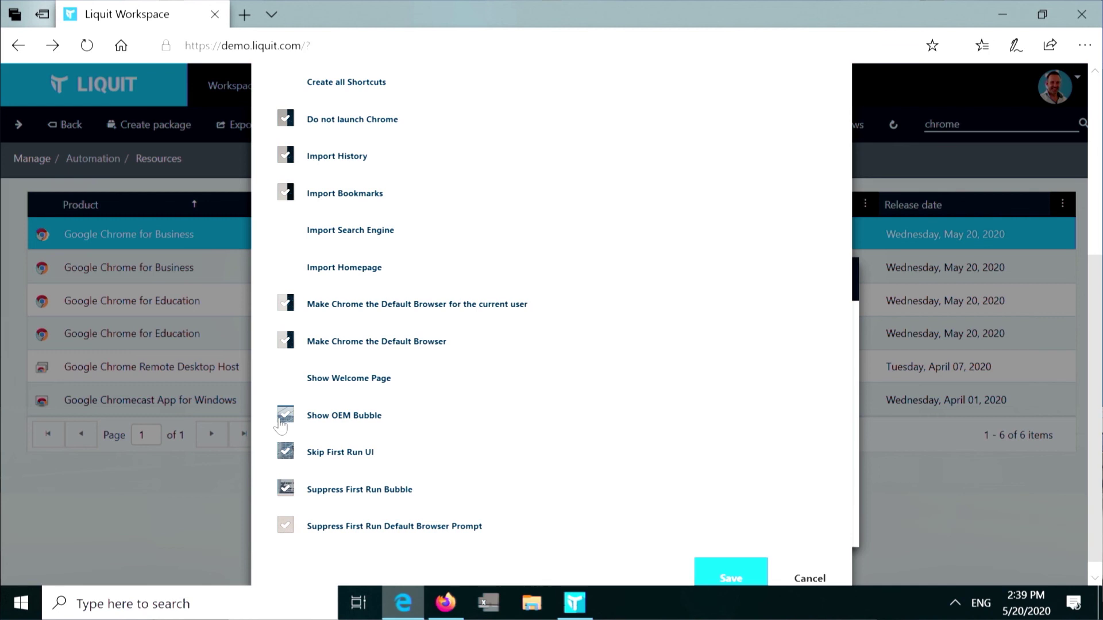
scroll(663, 398, down, 1)
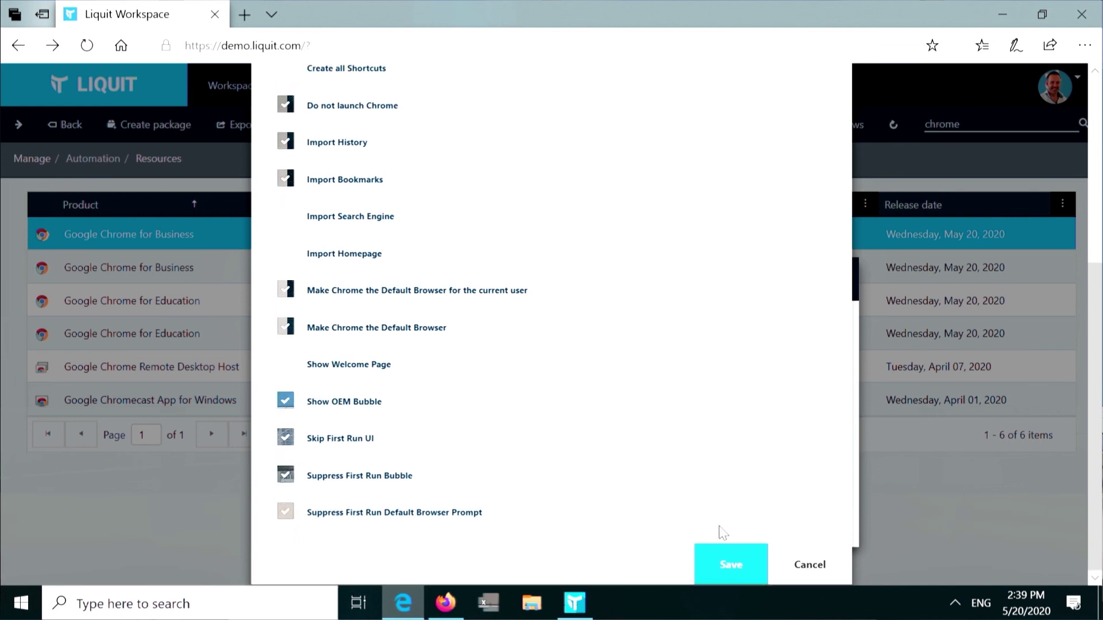
click(722, 554)
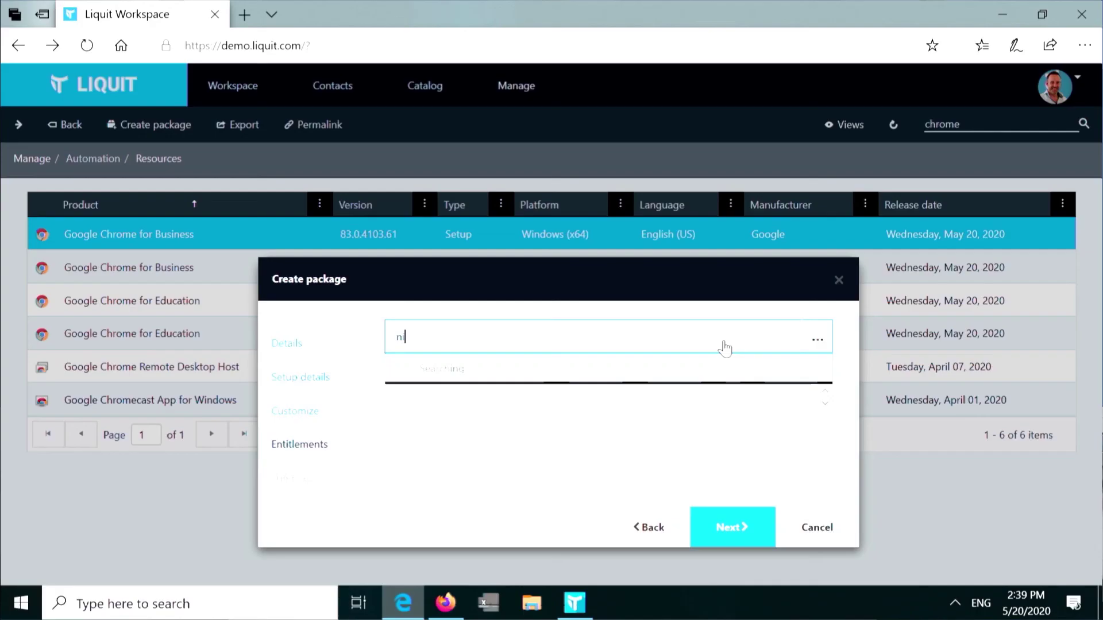
Entitle the intended user to the package at the Acceptance stage with Catalog publishing, and finish creating the package.
text(ico)
click(629, 374)
click(584, 417)
click(450, 498)
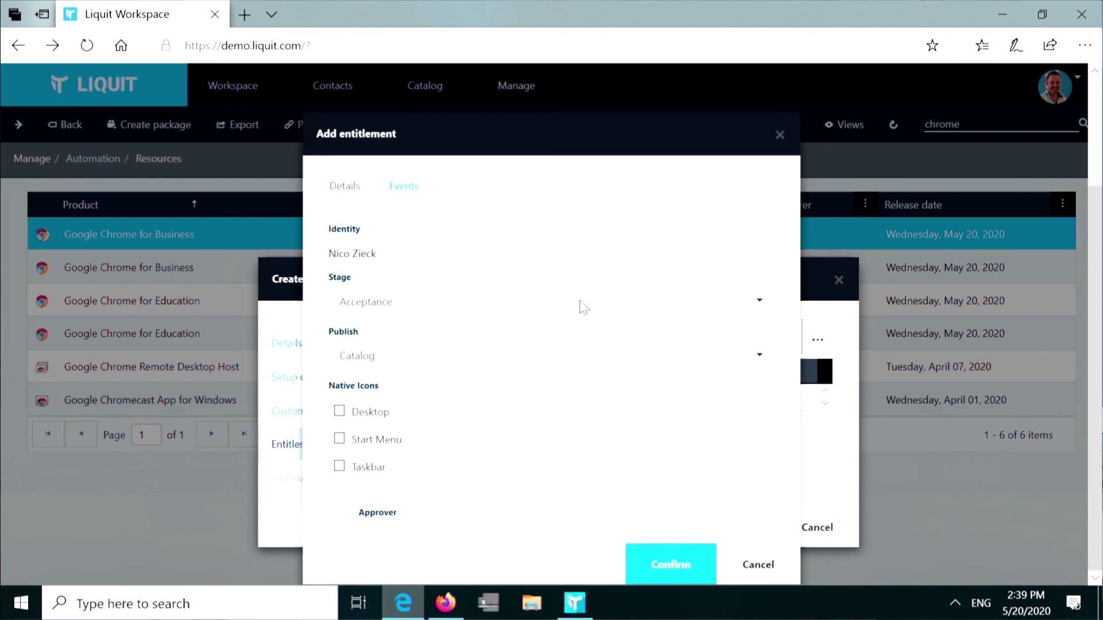
click(648, 561)
click(732, 531)
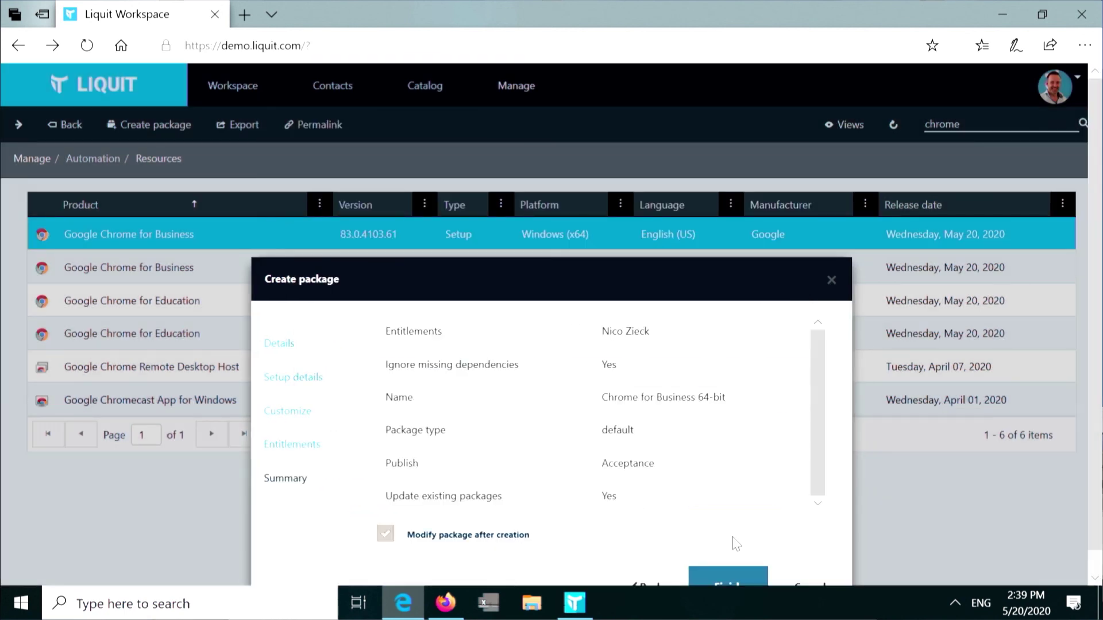
click(721, 557)
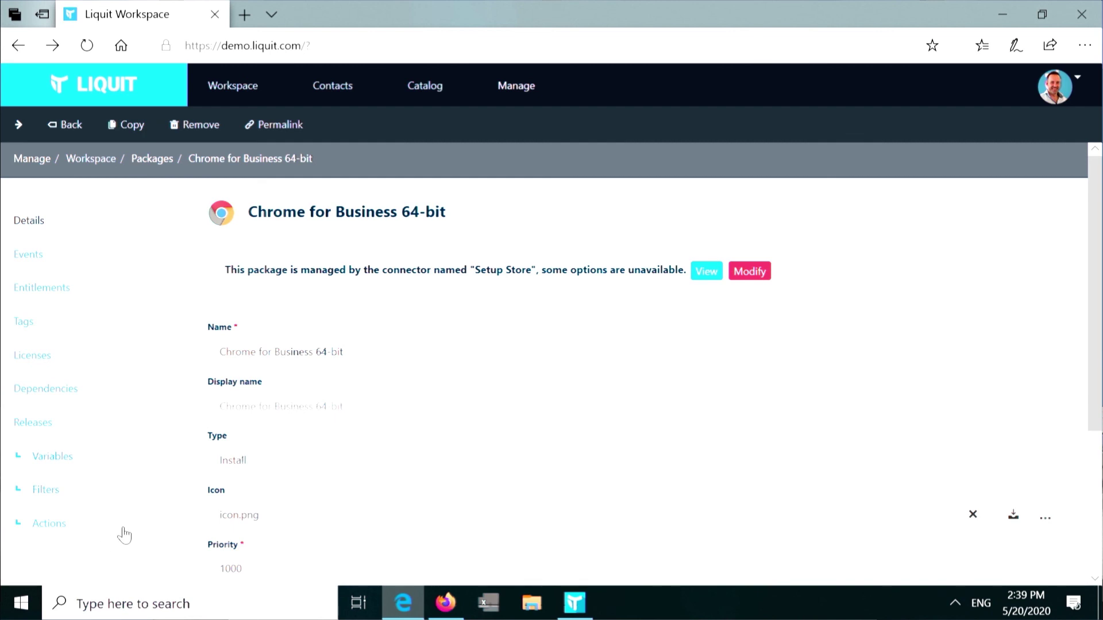
Examine the settings of the Installation file and Custom files actions in the Chrome package's Install action set.
click(63, 525)
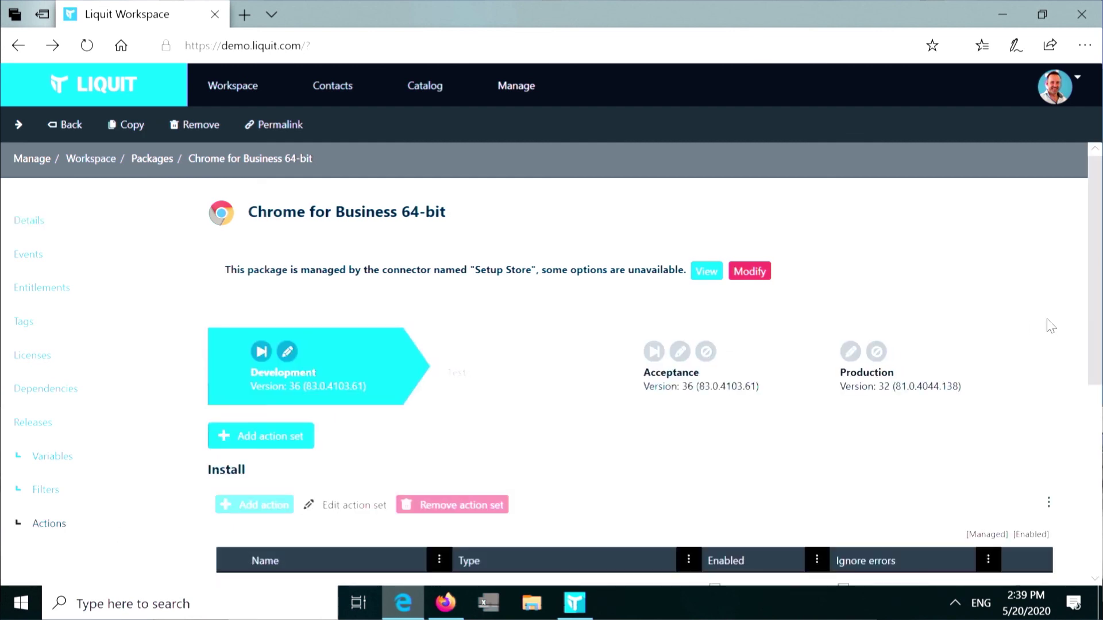
scroll(1094, 322, down, 5)
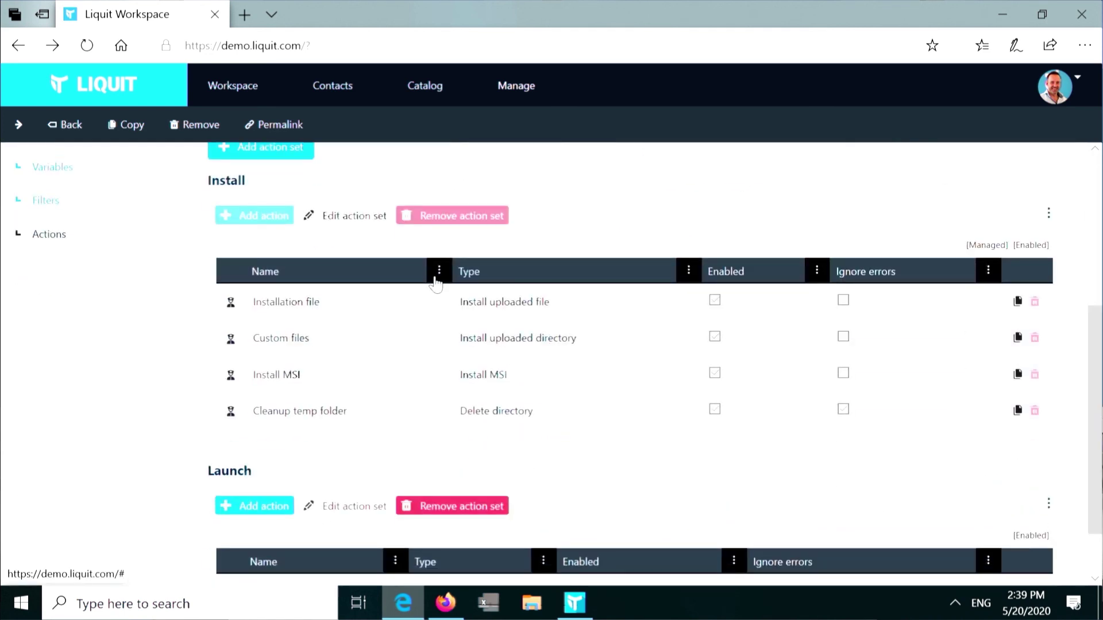
click(333, 310)
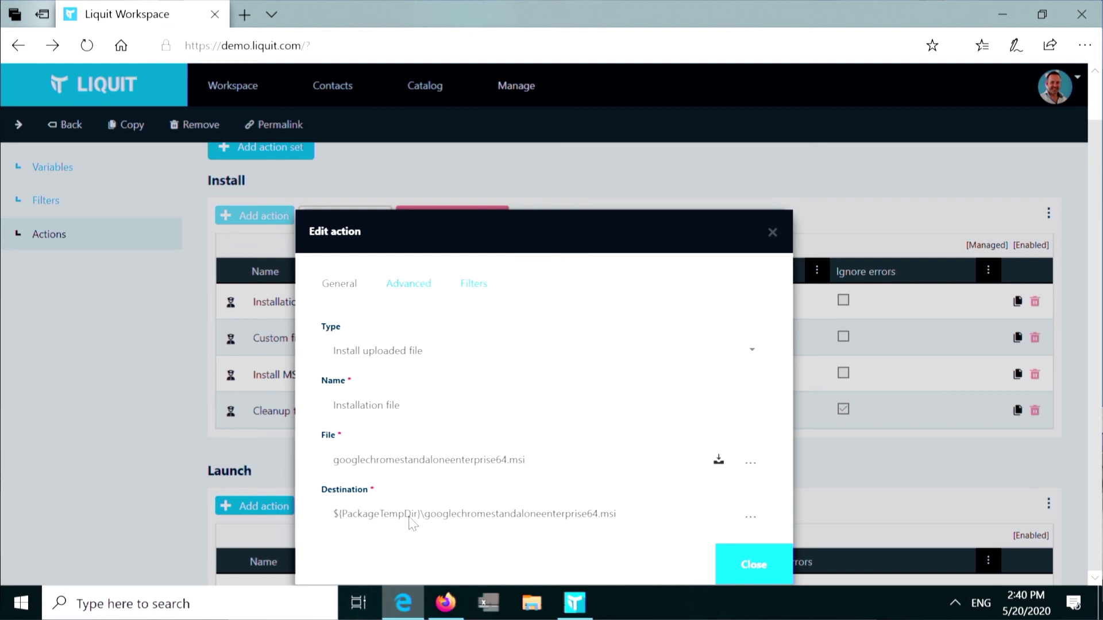
click(738, 565)
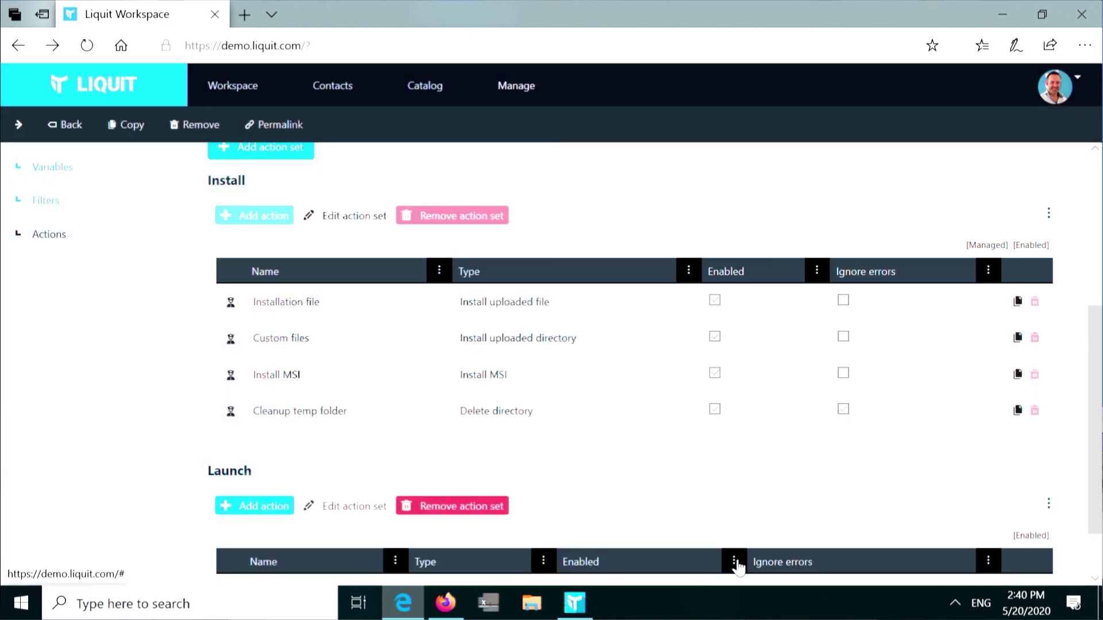
click(375, 340)
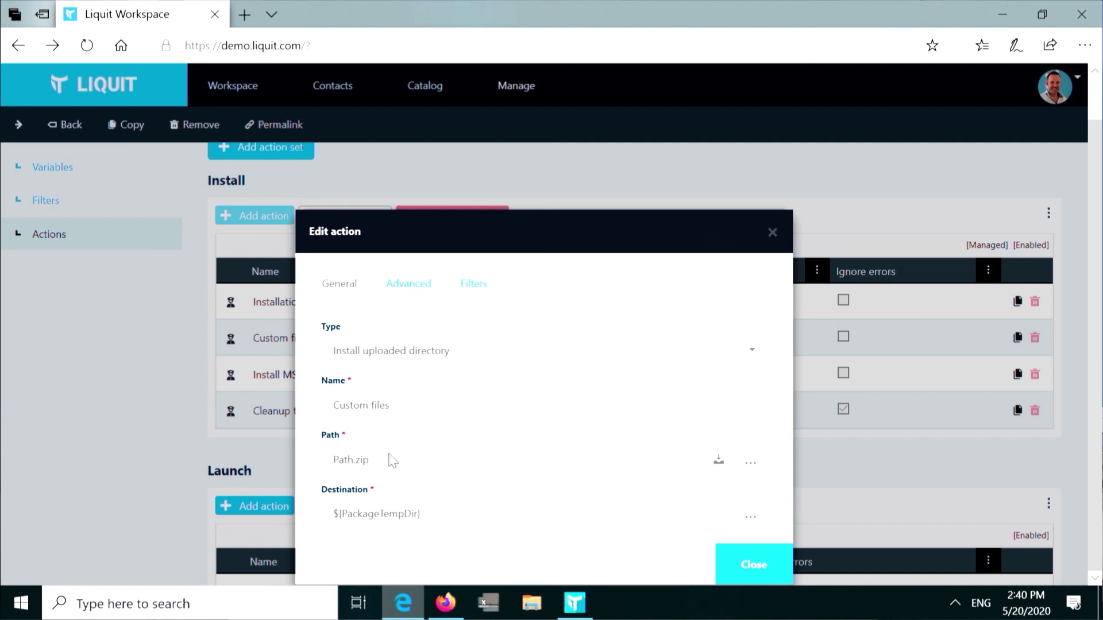
click(743, 562)
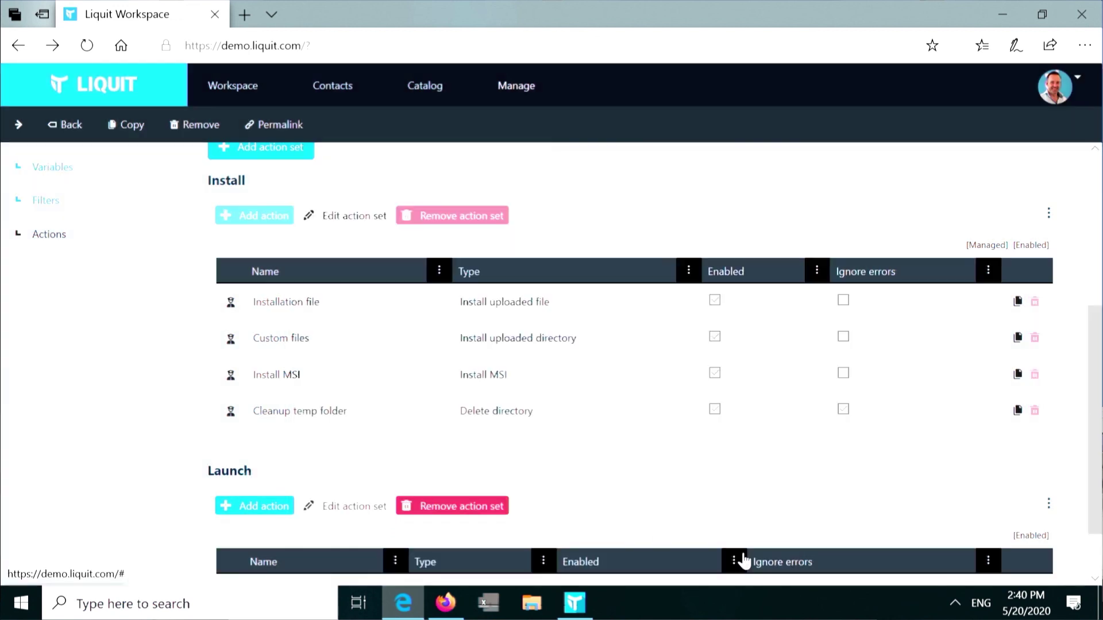
Examine the settings of the Install MSI and Cleanup temp folder actions in the Install action set.
click(347, 389)
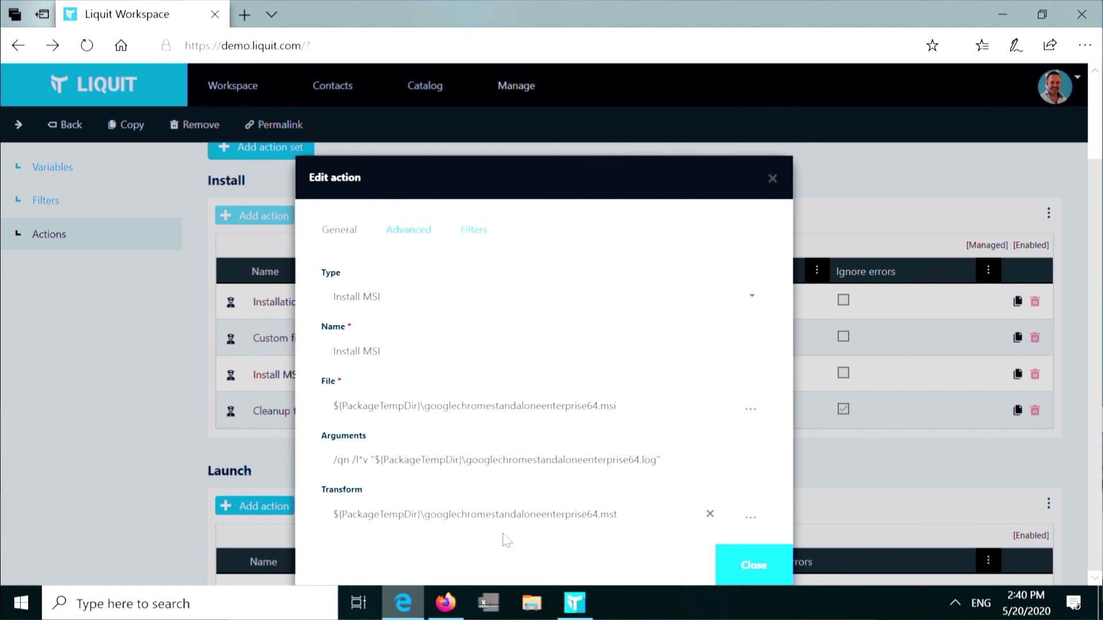
click(740, 572)
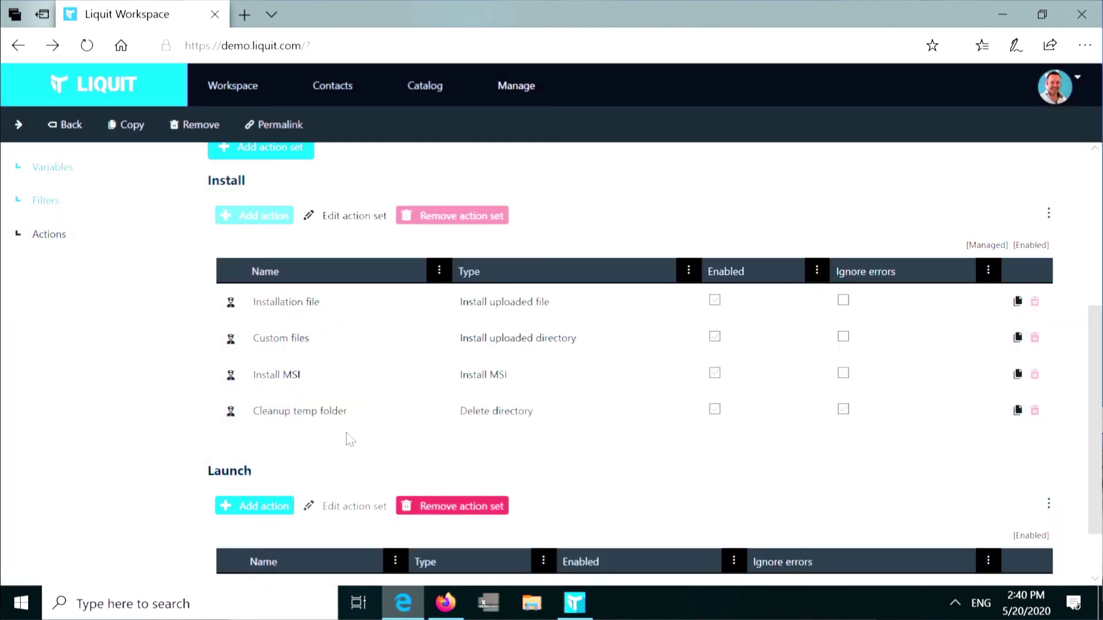
click(289, 411)
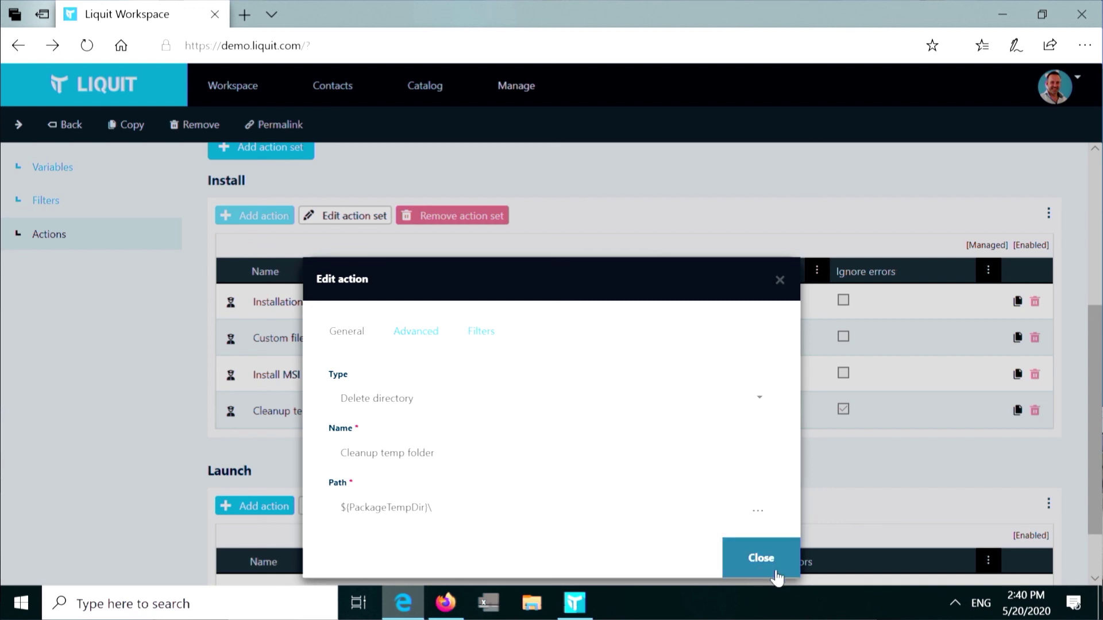
click(759, 568)
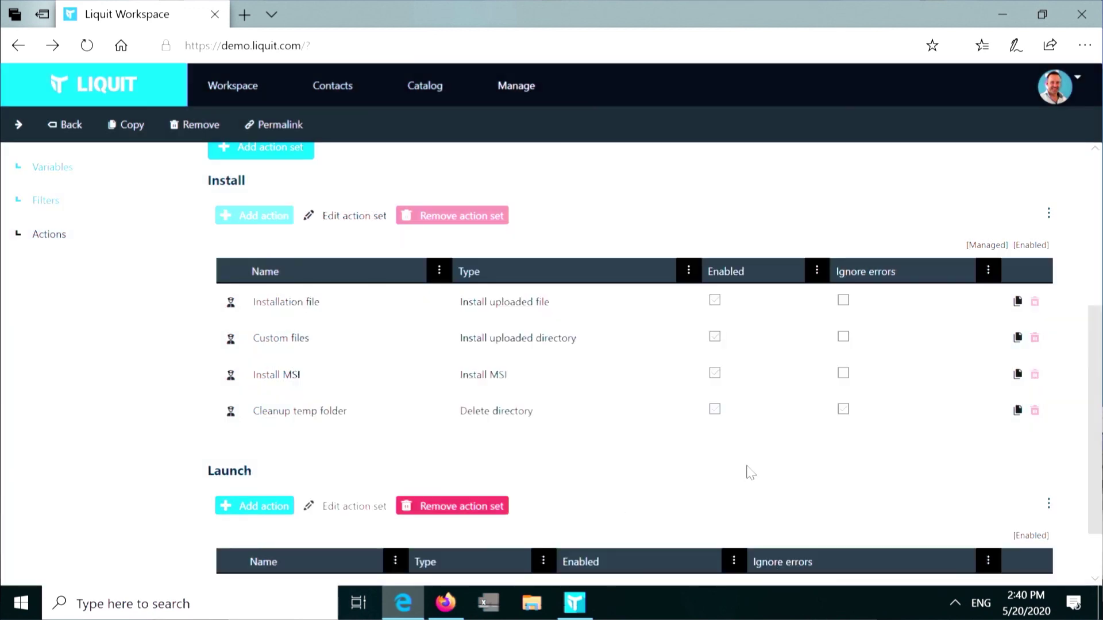
Examine the Install actions of the Chrome package's Acceptance release, and return to the Workspace overview.
drag(1098, 404, 1098, 285)
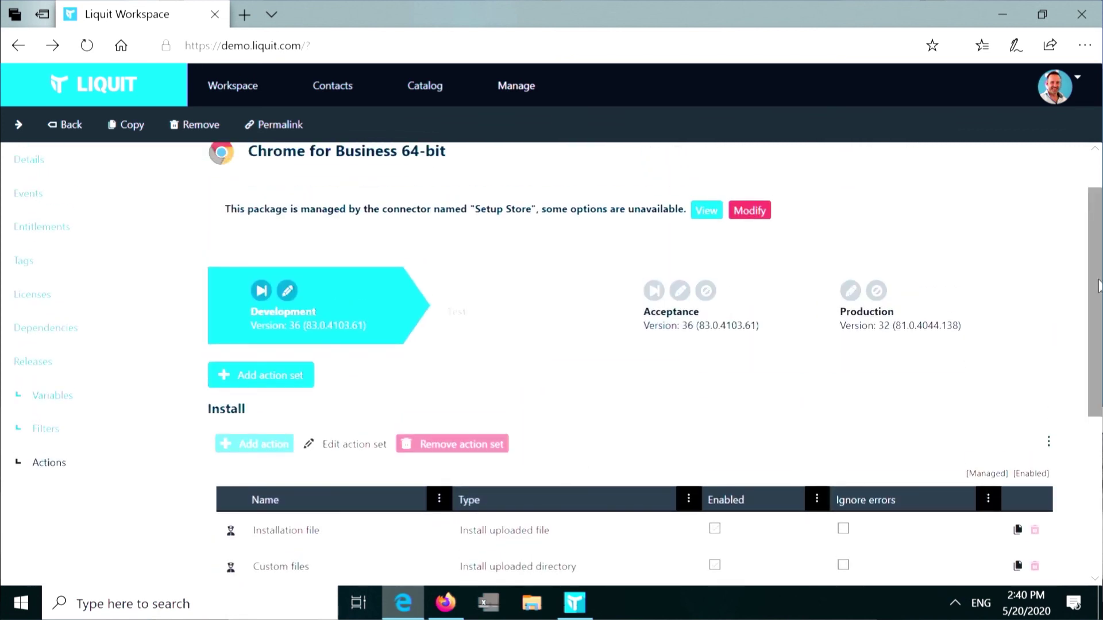
click(764, 340)
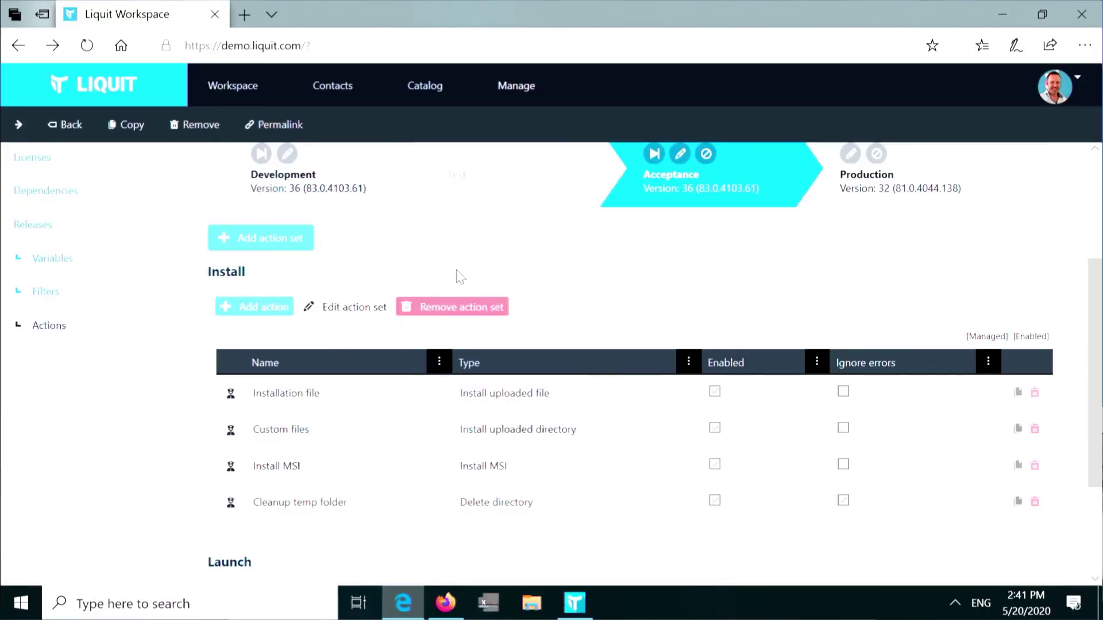
drag(1089, 282, 1090, 190)
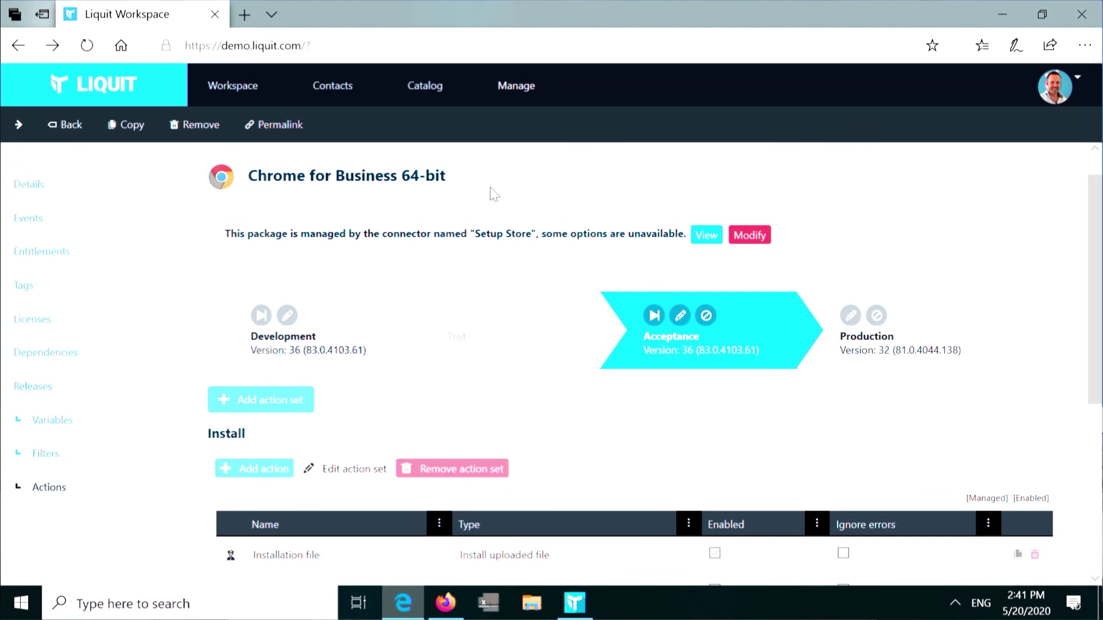
click(241, 94)
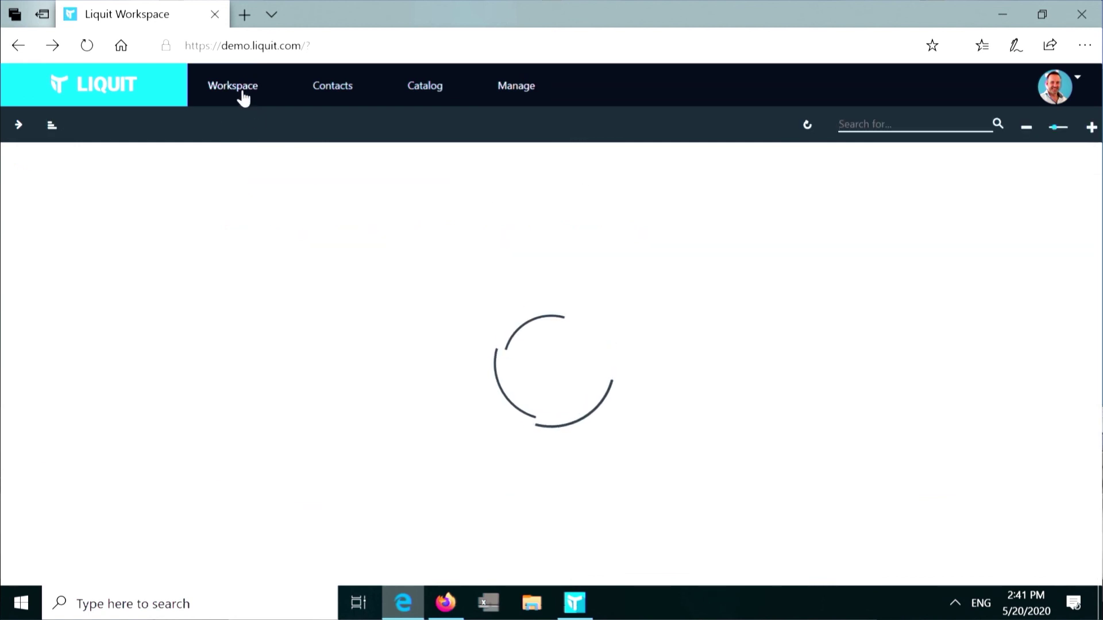
scroll(594, 412, down, 1)
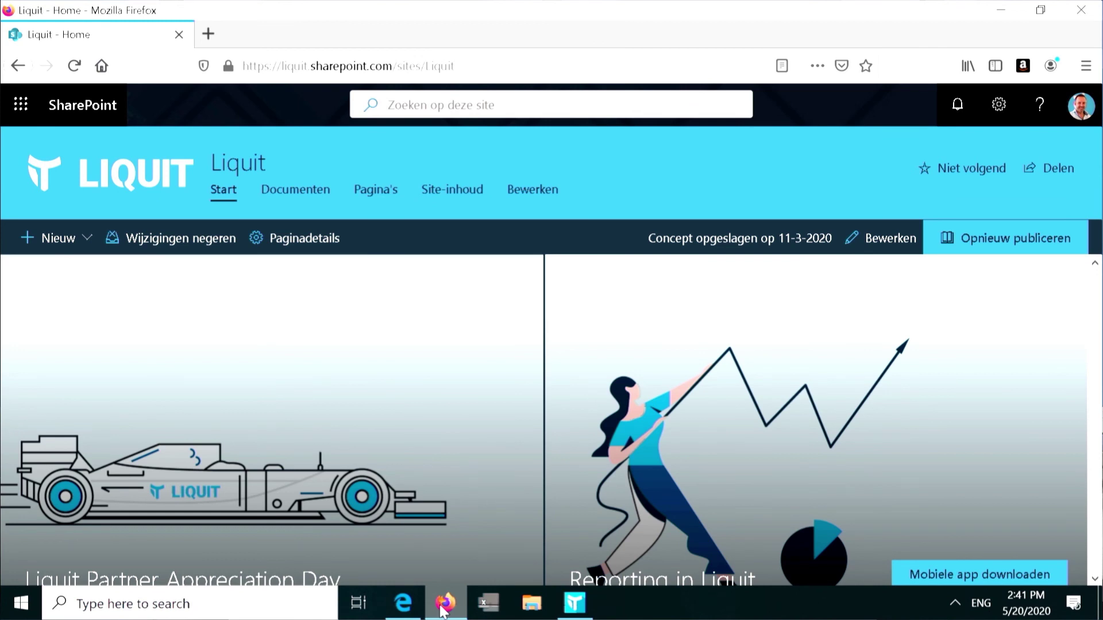
Examine the site address, news section and embedded application tiles on the Liquit SharePoint home page.
drag(561, 63, 228, 91)
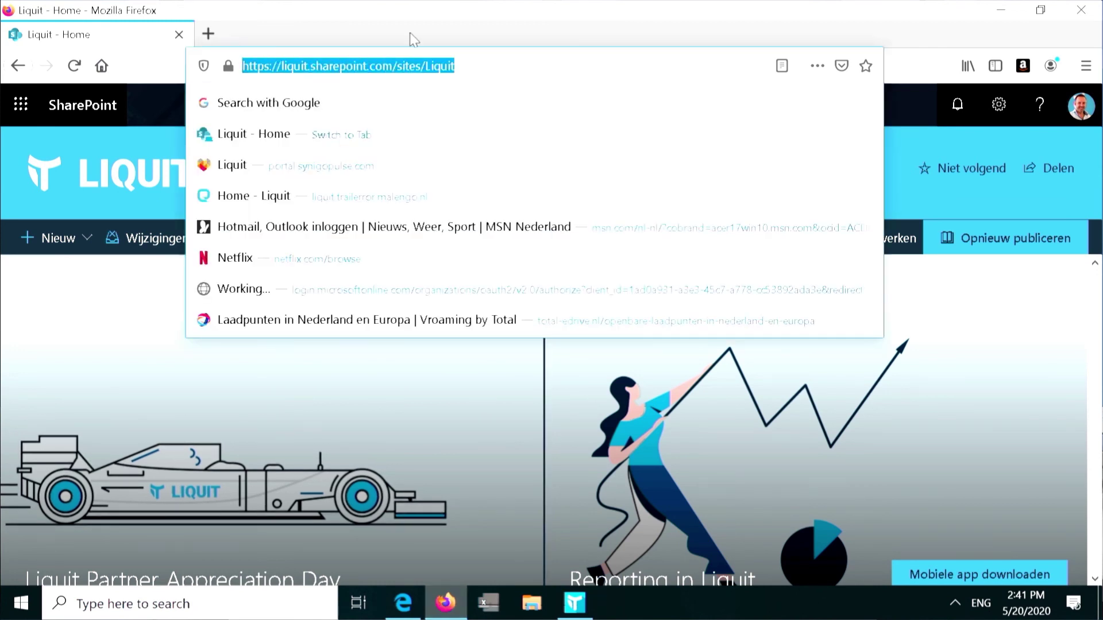
key(Escape)
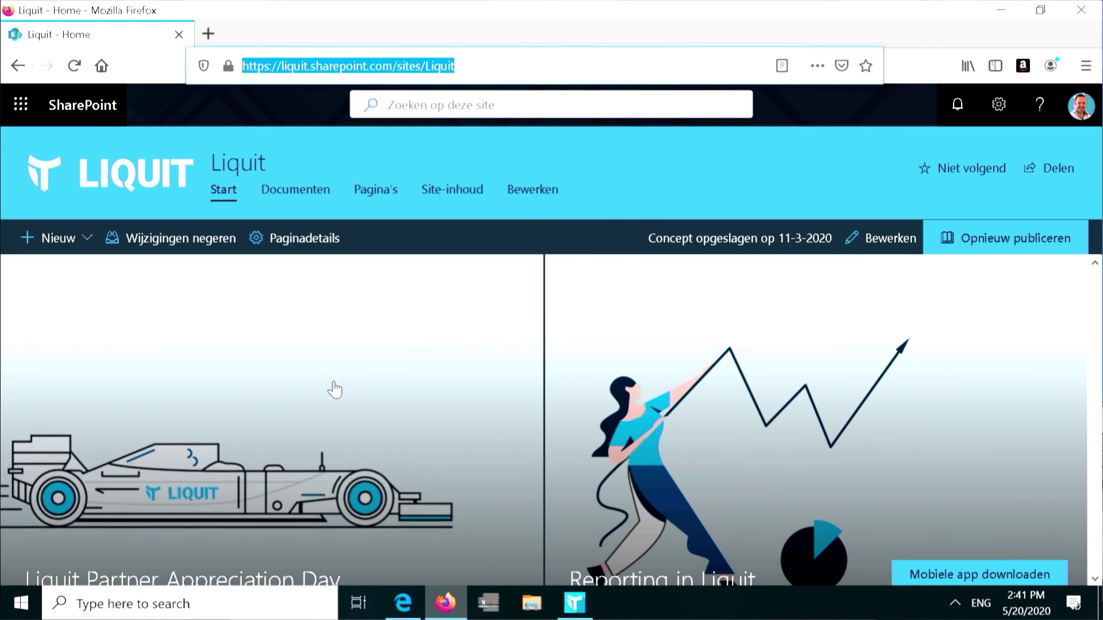
scroll(345, 386, down, 5)
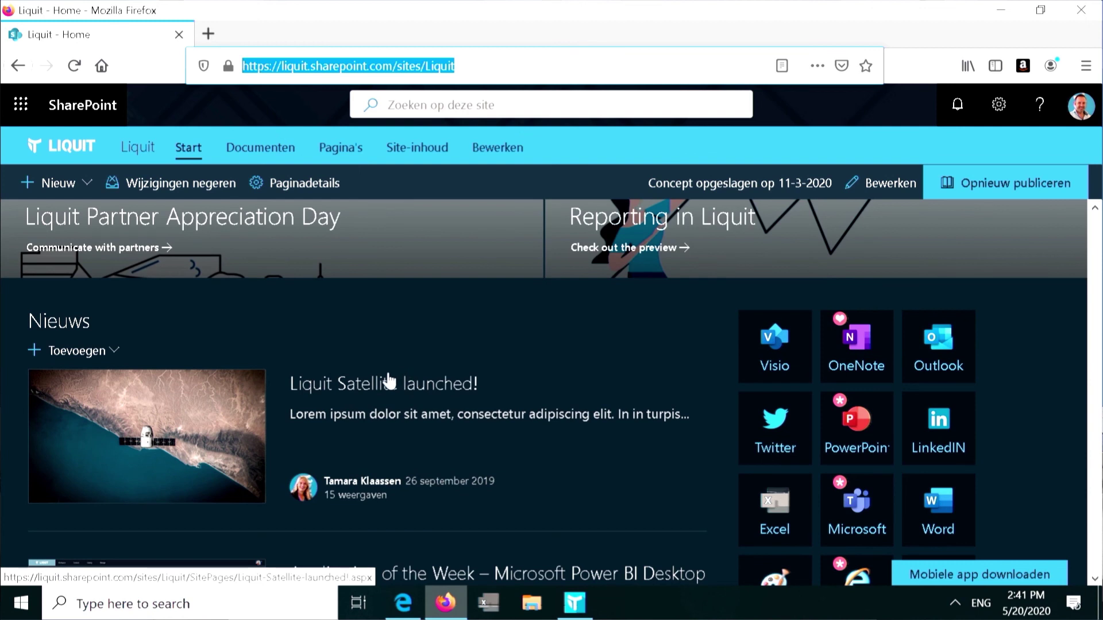
scroll(388, 380, down, 5)
scroll(844, 392, up, 4)
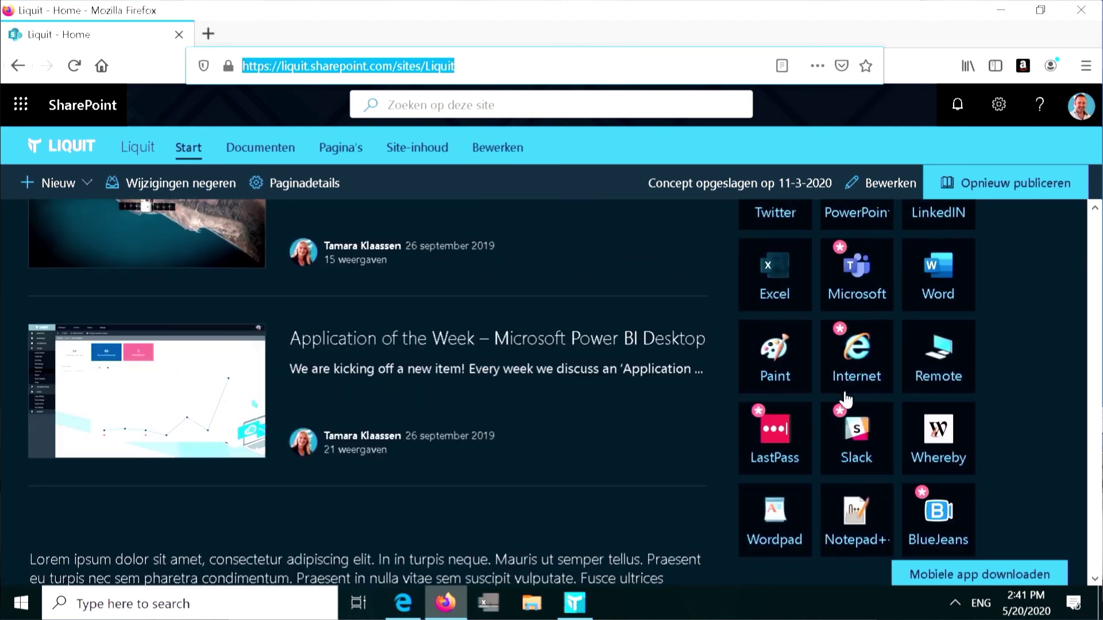
scroll(845, 392, down, 3)
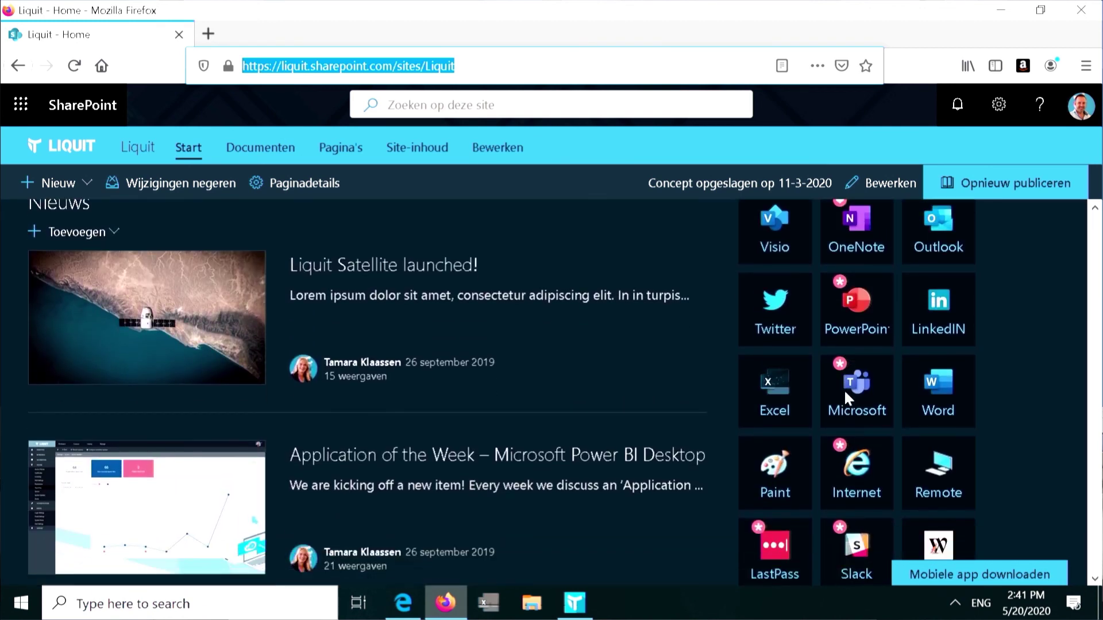
scroll(844, 393, up, 3)
scroll(846, 396, up, 2)
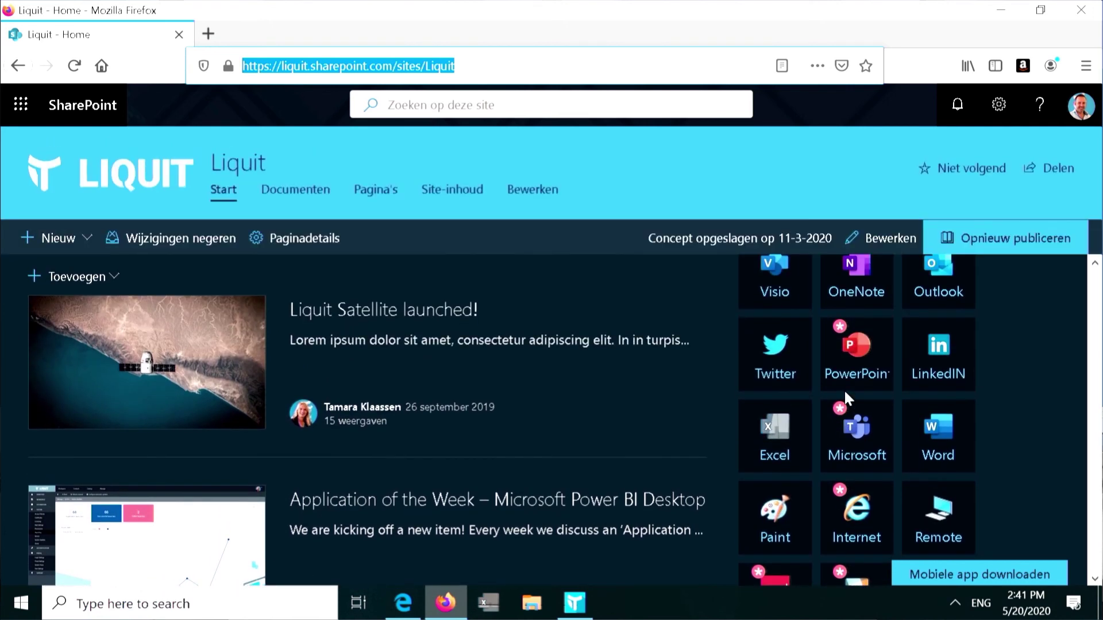
scroll(845, 396, down, 2)
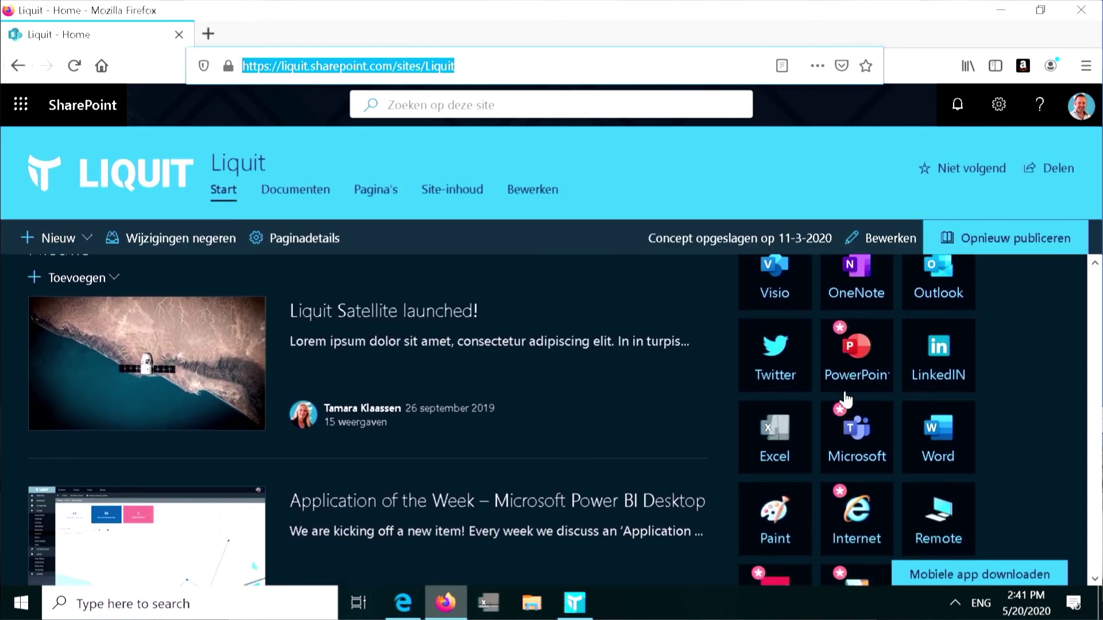
Launch Excel from its tile on the SharePoint page, close the Excel page, and return to the application tiles.
click(788, 402)
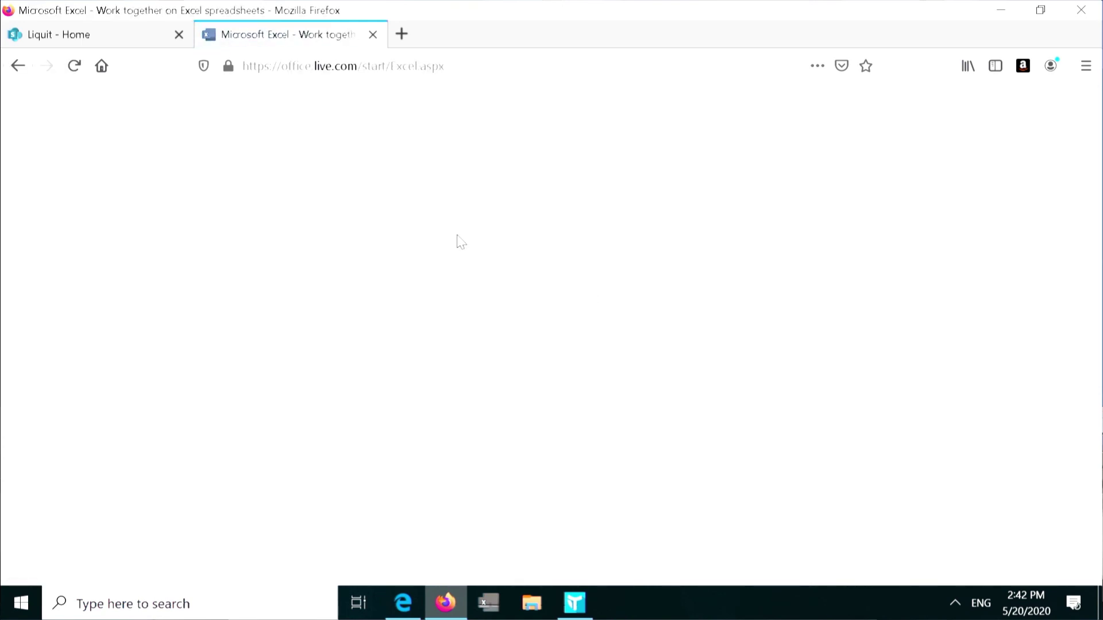
click(372, 35)
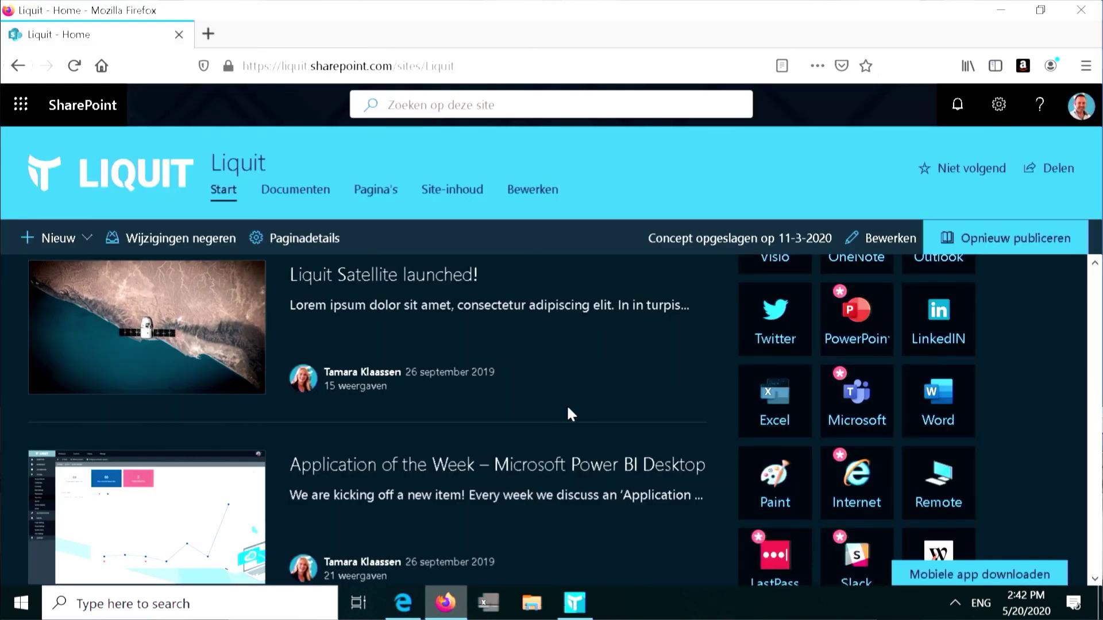
scroll(566, 404, up, 3)
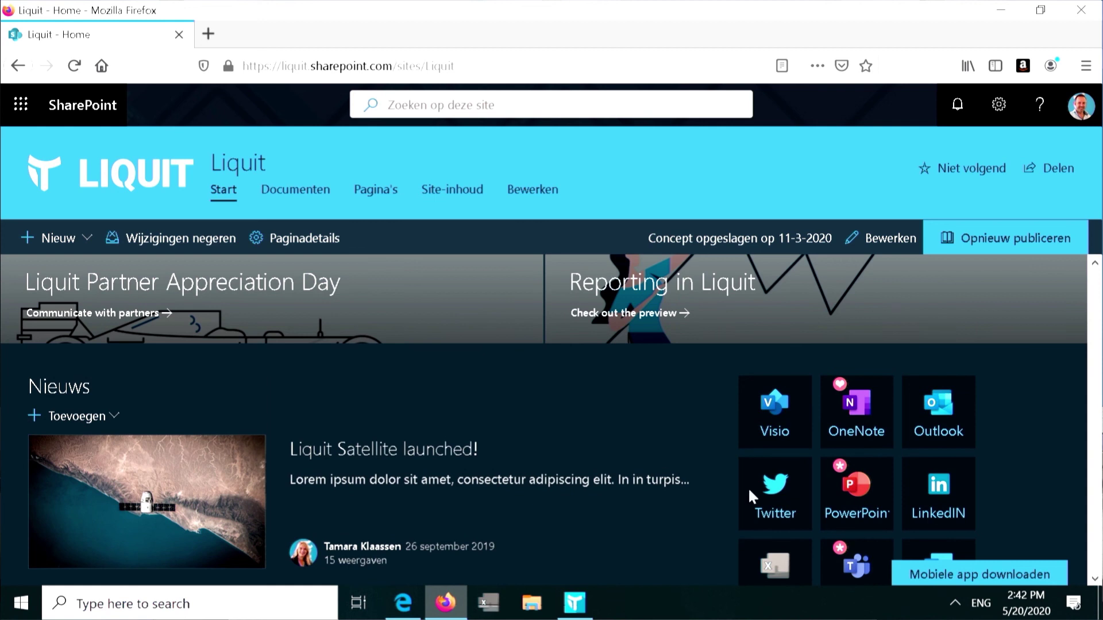